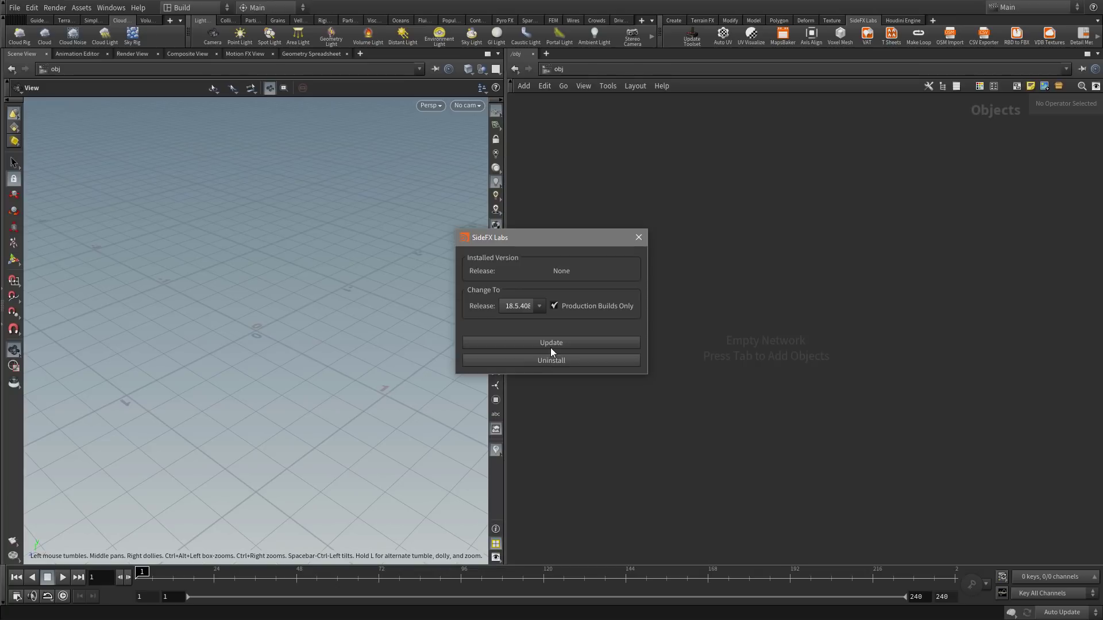
- Close the SideFX Labs updater window, which offers release 18.5.408
left_click(643, 238)
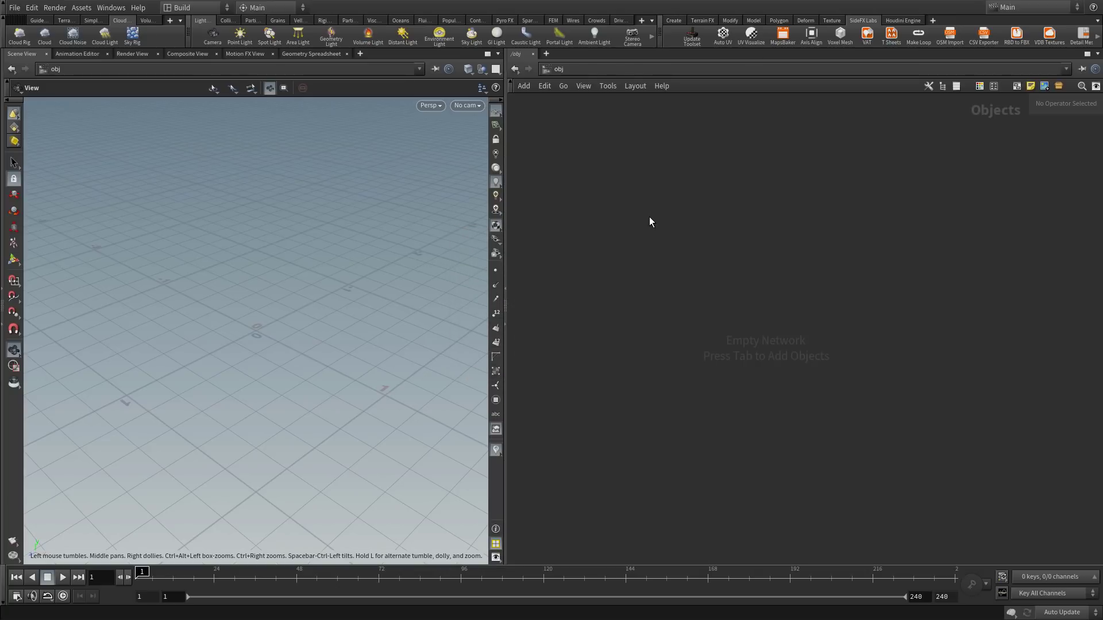
- Create a Geometry node, geo1, and step inside it
key("Tab")
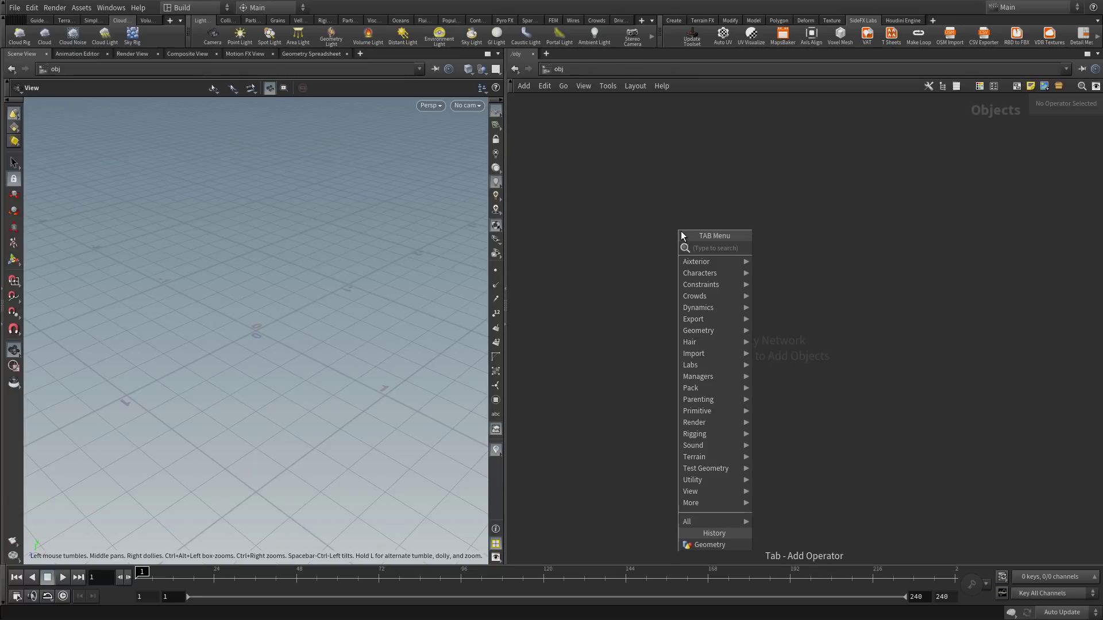
type("geo")
left_click(781, 248)
left_click(691, 182)
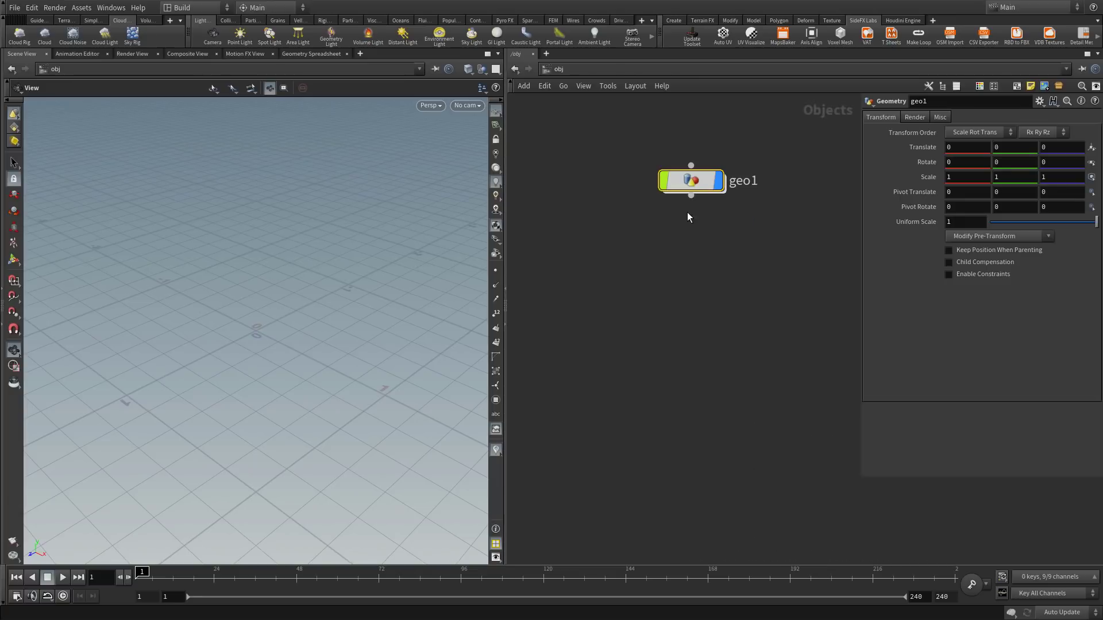
double_click(688, 184)
- Add a Grid node with 100 rows and 100 columns
key("Tab")
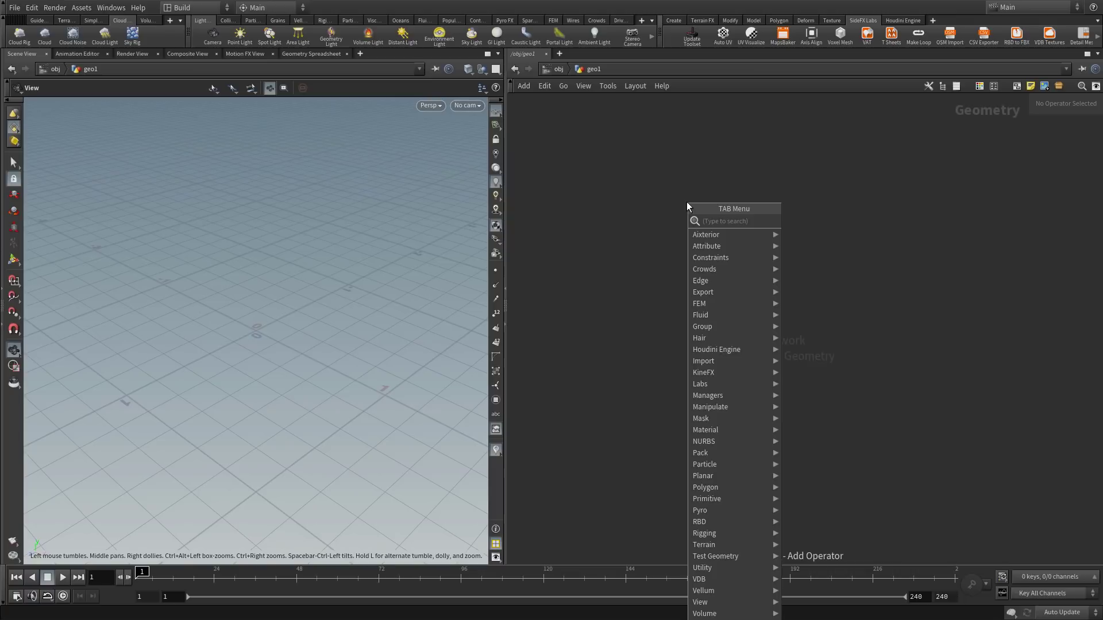
type("grid")
left_click(805, 220)
left_click(688, 221)
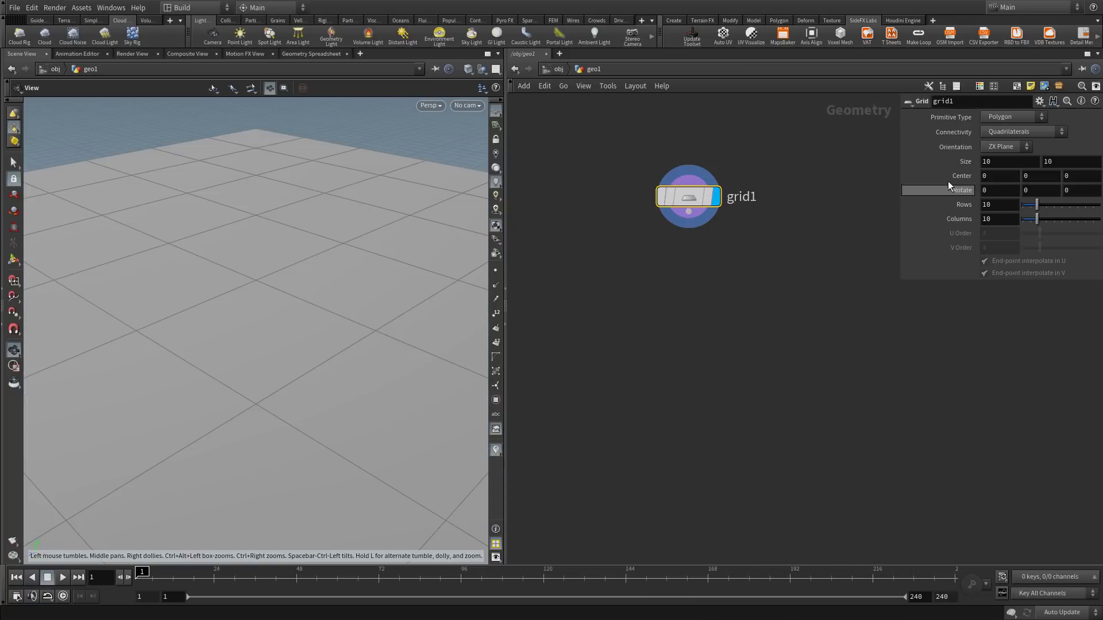
left_click_drag(988, 205, 945, 196)
type("100")
key("Tab")
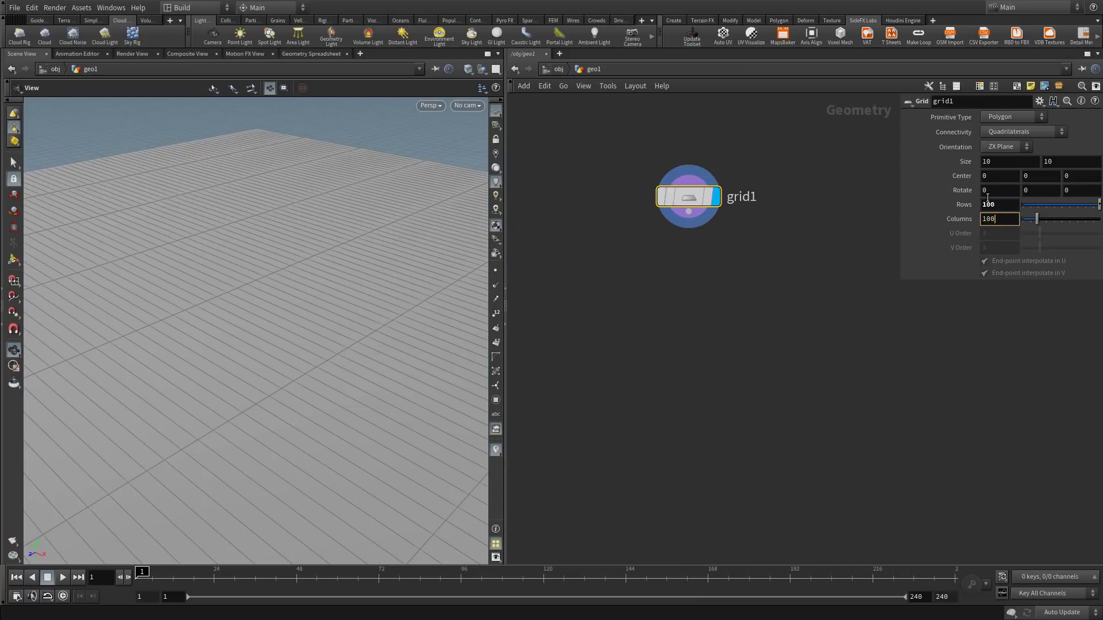
type("100")
key("Return")
left_click_drag(343, 303, 300, 365)
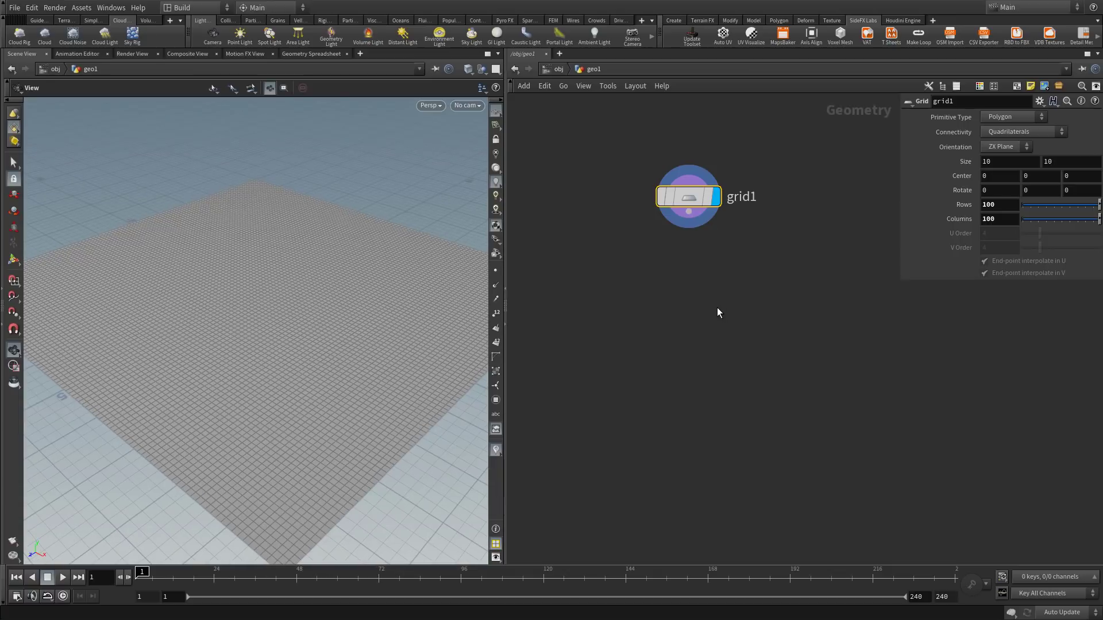
- Add a Labs Flowmap below the grid and enable Visualize Flow Vector
key("Tab")
type("flow")
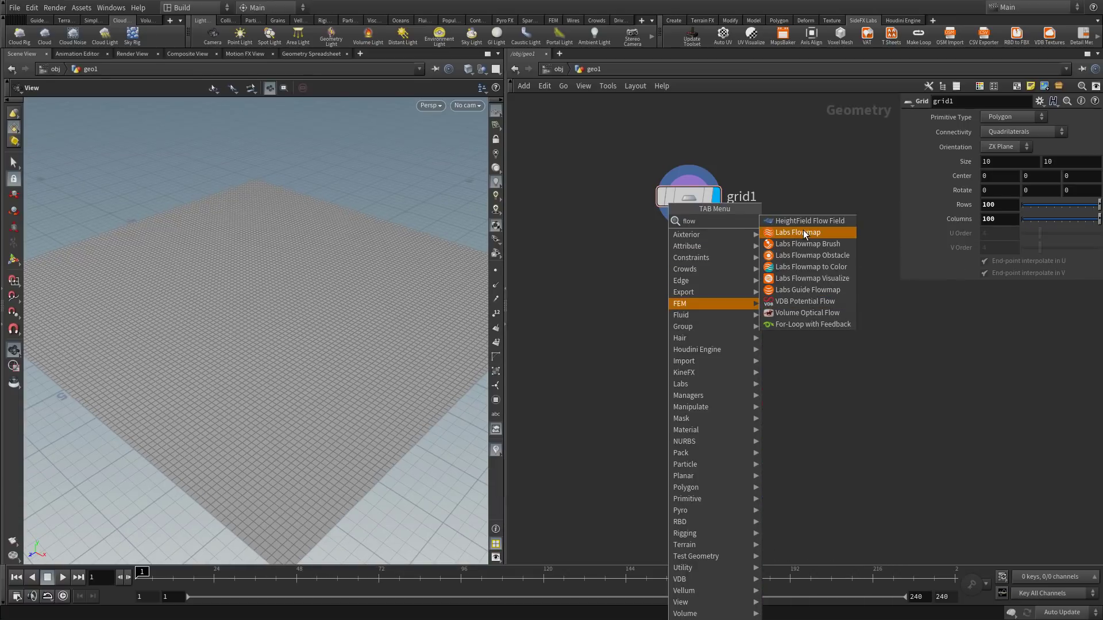
left_click(832, 234)
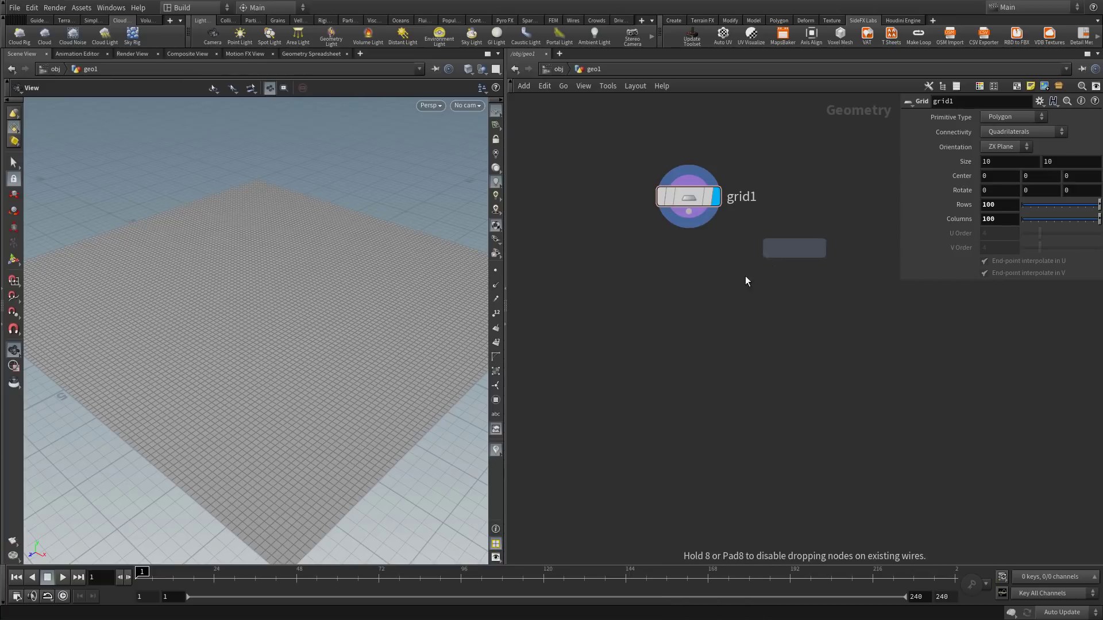
left_click(698, 255)
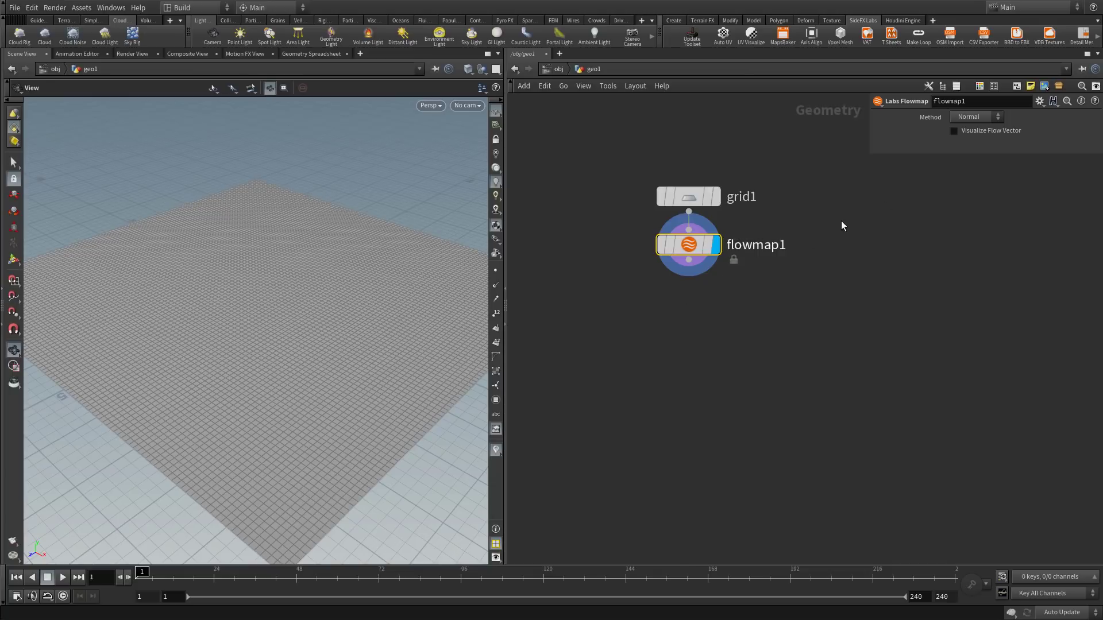
left_click(954, 130)
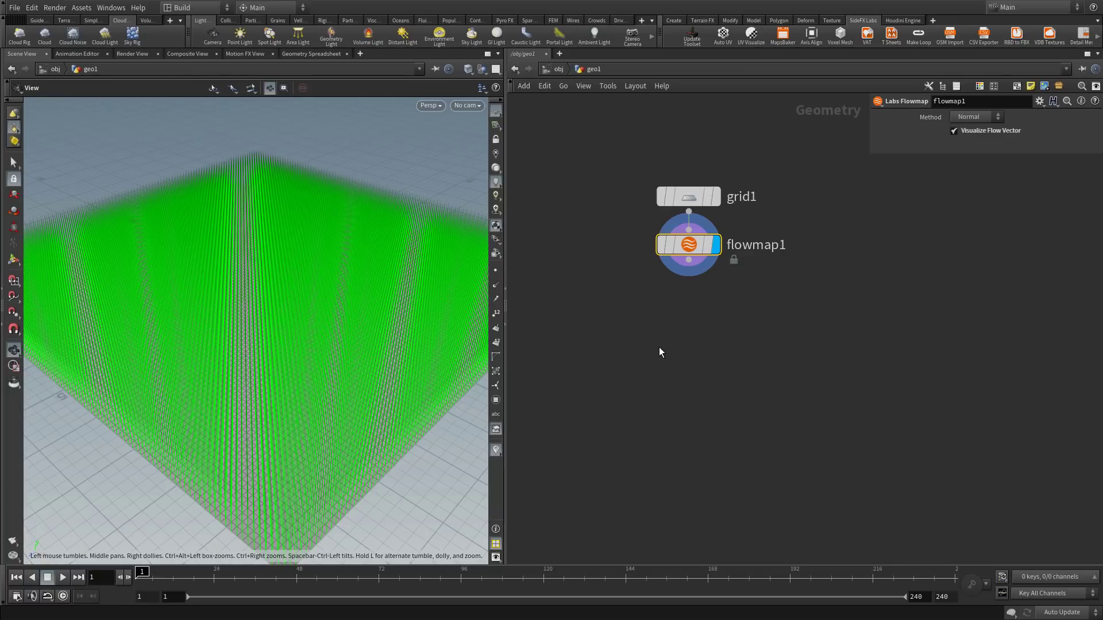
- Add a Comb node under flowmap1, wired in and set as the displayed node
key("Tab")
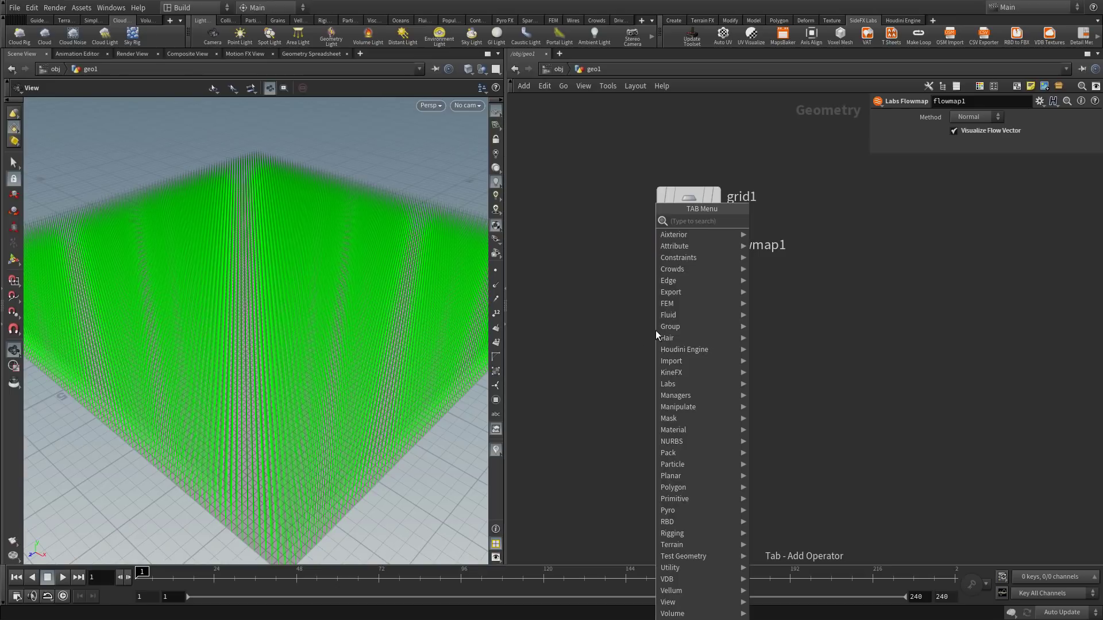
type("comb")
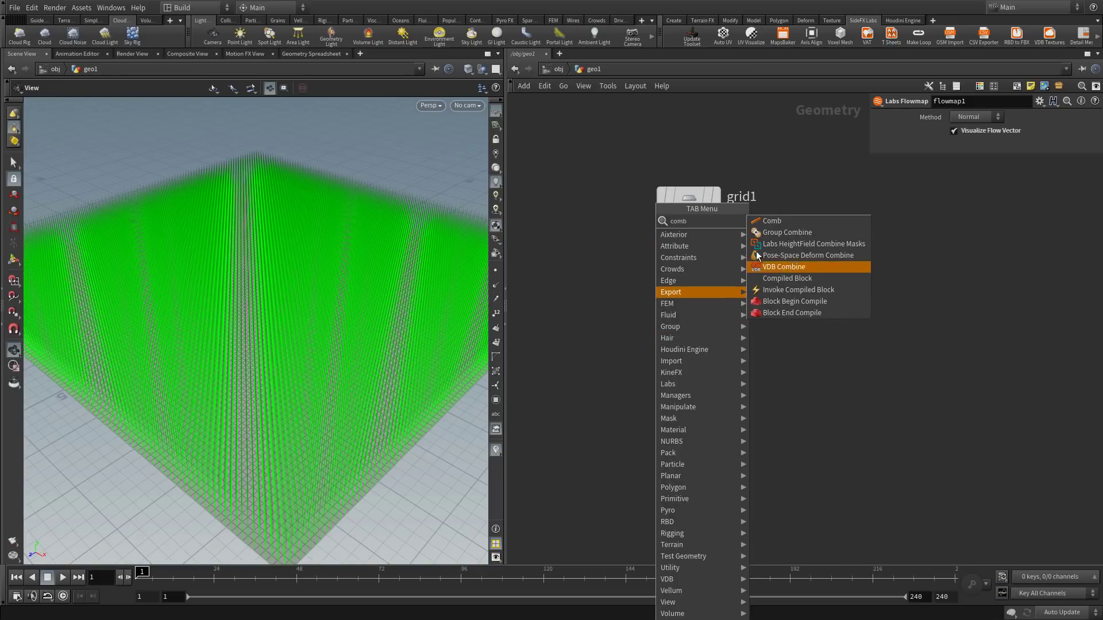
left_click(773, 221)
left_click(711, 312)
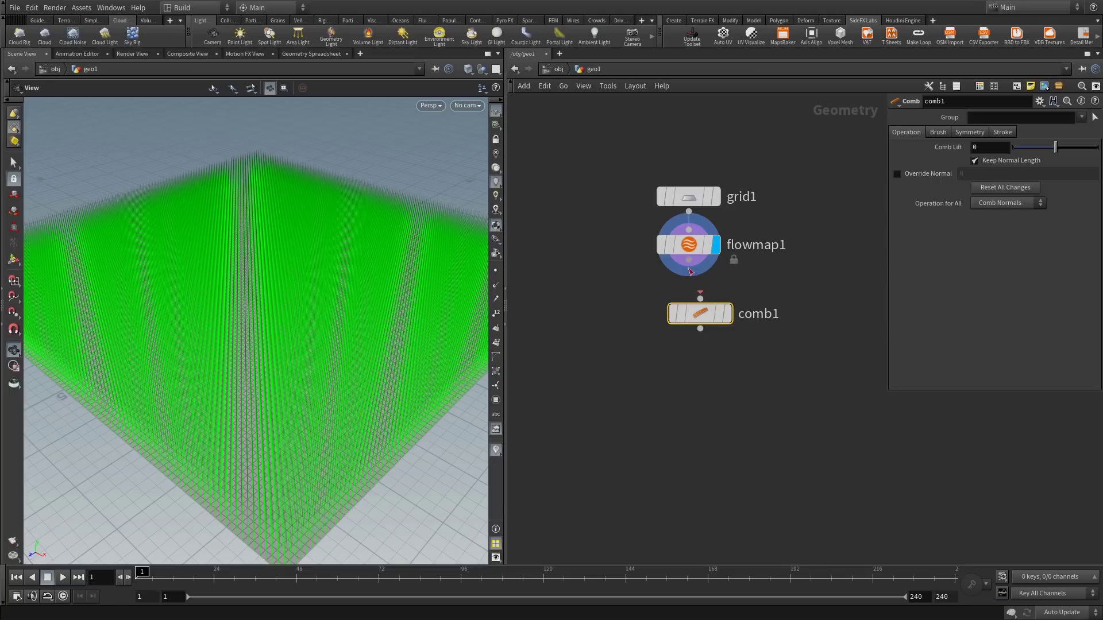
left_click(713, 315)
left_click(726, 316)
left_click_drag(697, 310, 685, 296)
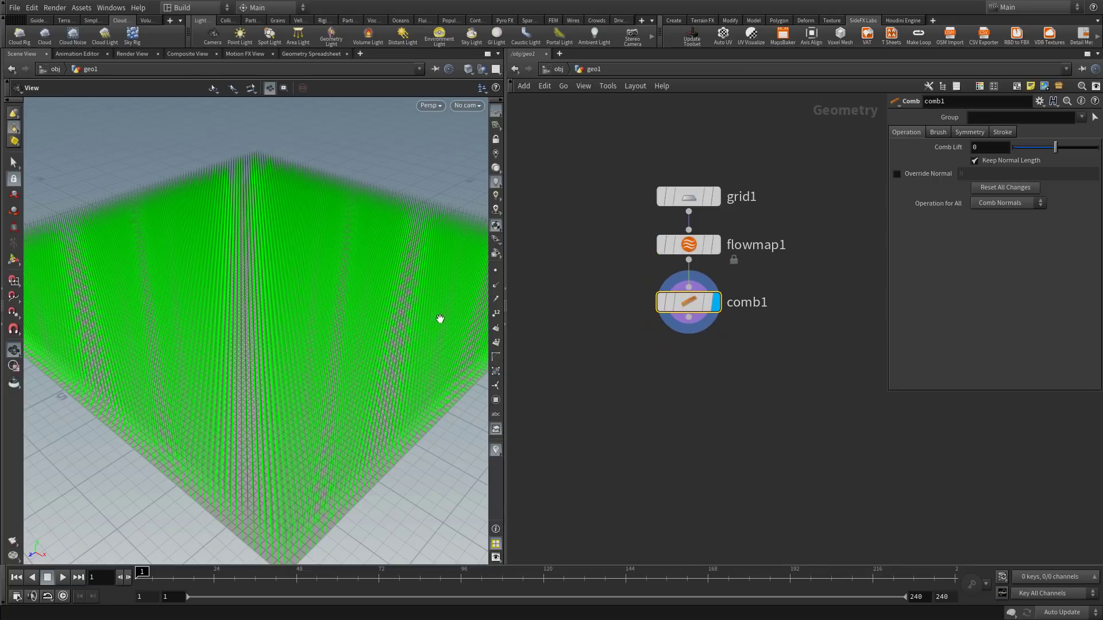
- Enable the comb's attribute override and set the combed attribute to v
left_click(896, 174)
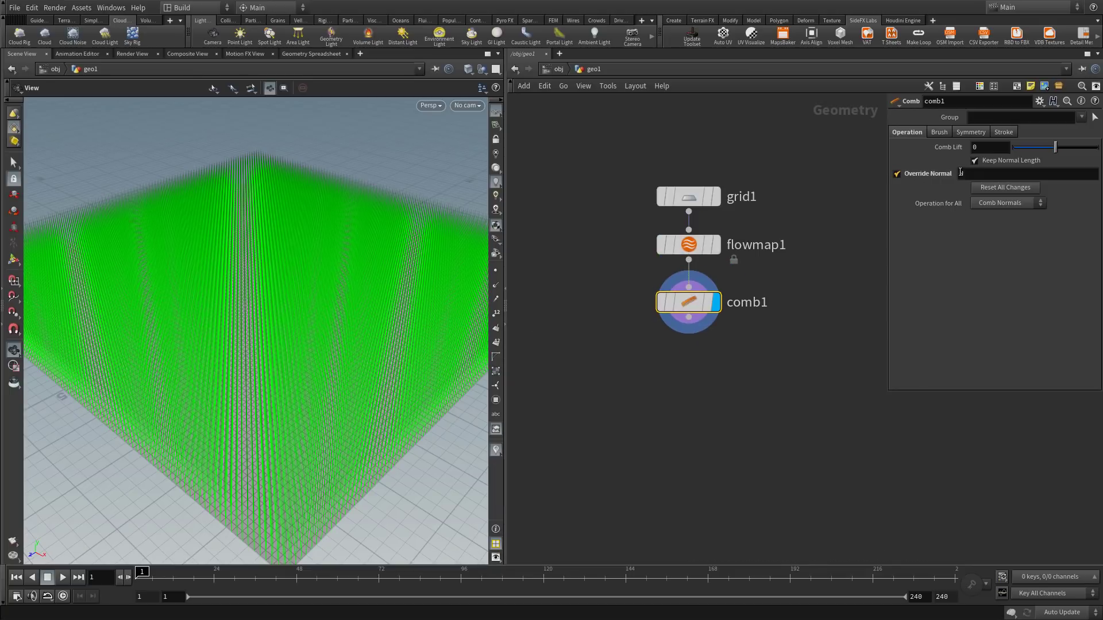
key("Tab")
type("v")
key("Return")
key("Return")
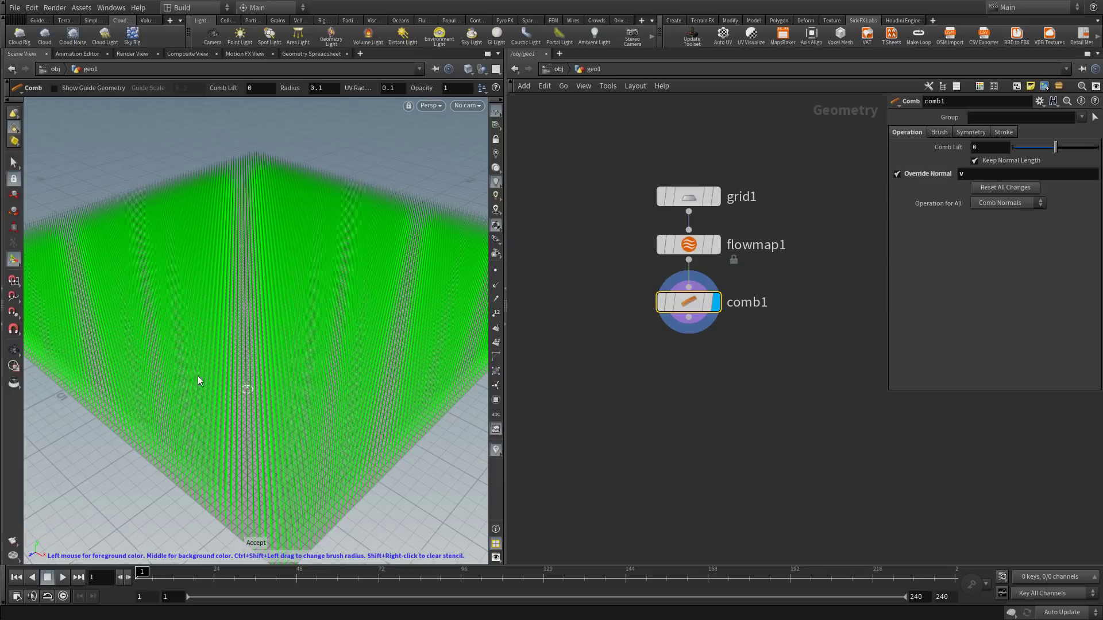
- Resize the brush and comb diagonal, zigzag and corner bands across the grid
mouse_move(204, 344)
left_mouse_down("ctrl+shift")
mouse_move(371, 288)
mouse_move(318, 318)
left_mouse_up("ctrl+shift")
left_click_drag(336, 276, 326, 315, "alt")
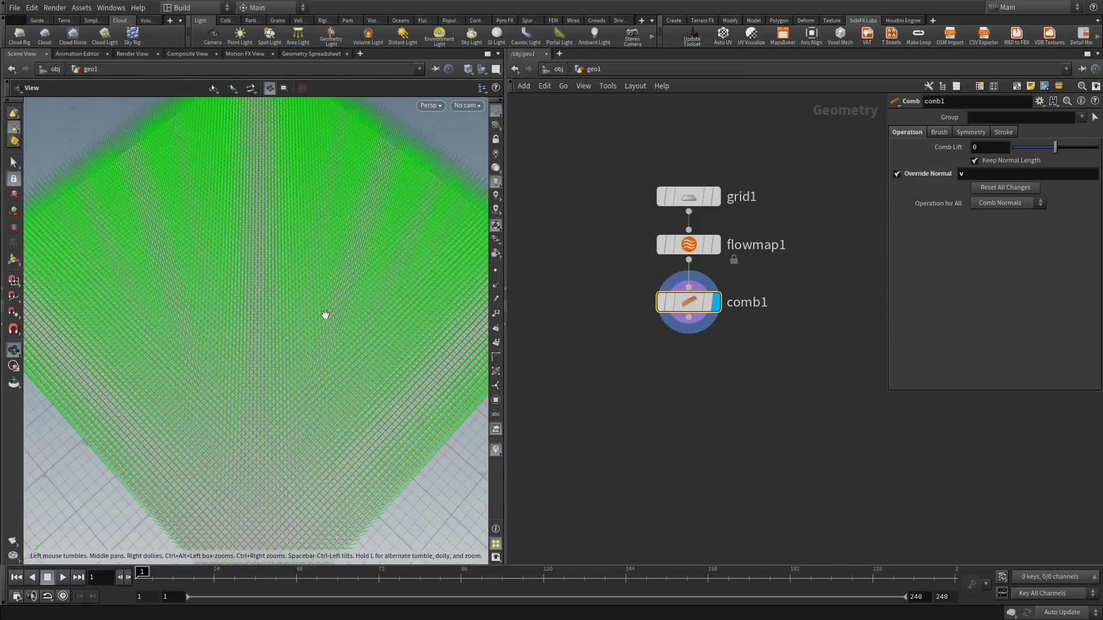
scroll(326, 315, "down", 5)
key("Return")
mouse_move(161, 324)
left_mouse_down()
mouse_move(319, 215)
mouse_move(346, 215)
mouse_move(210, 374)
mouse_move(361, 278)
mouse_move(363, 314)
left_mouse_up()
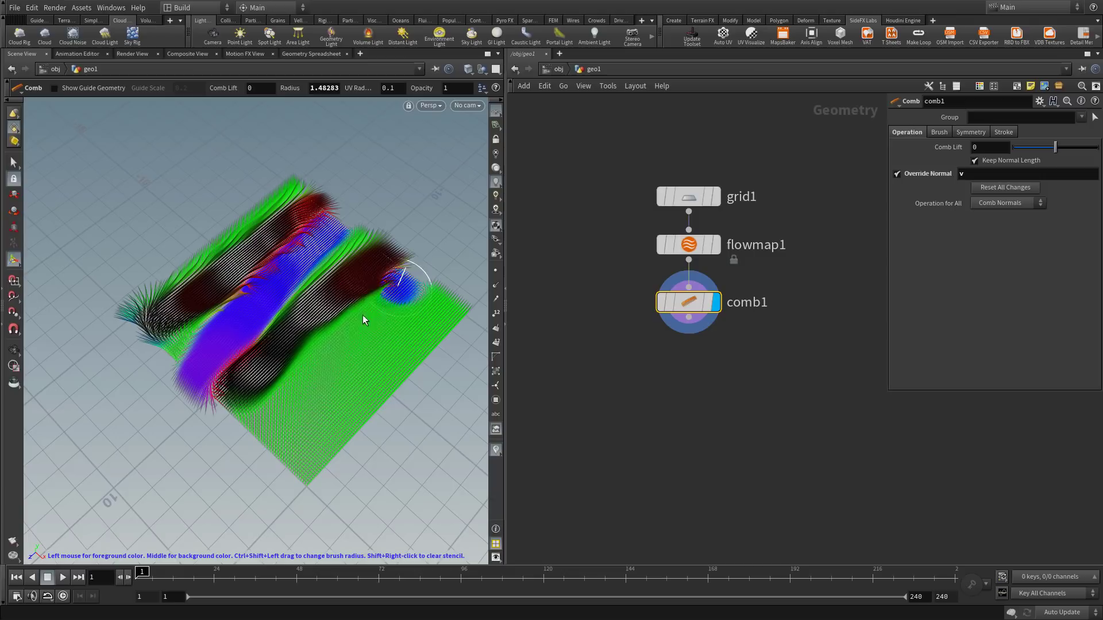
mouse_move(408, 281)
left_mouse_down()
mouse_move(300, 461)
mouse_move(470, 285)
mouse_move(370, 423)
mouse_move(304, 374)
left_mouse_up()
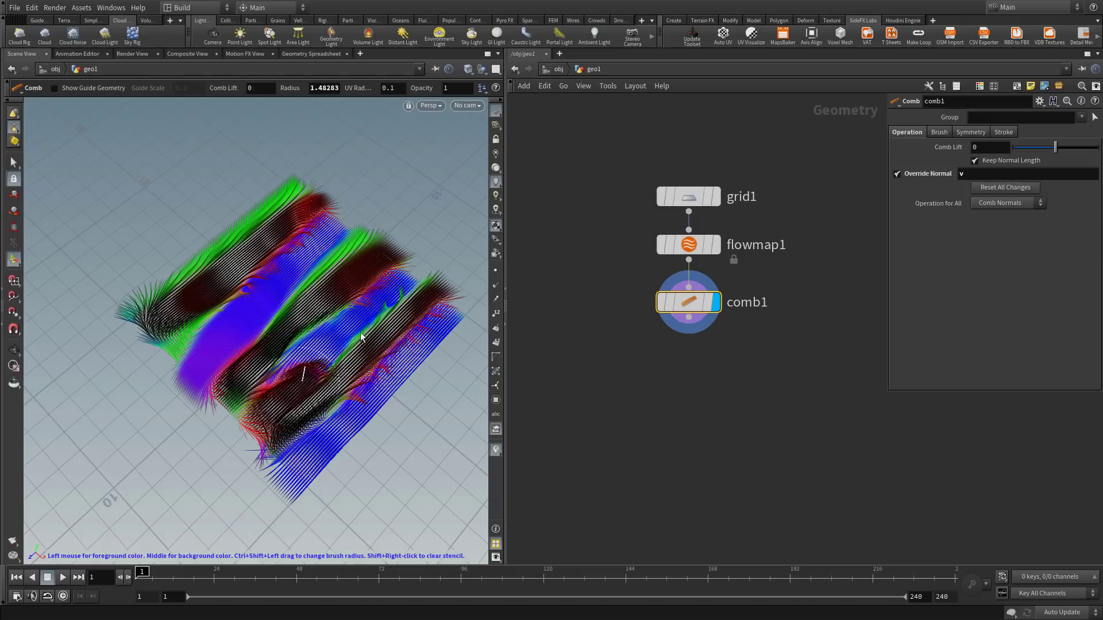
mouse_move(361, 334)
left_mouse_down()
mouse_move(415, 234)
mouse_move(167, 427)
mouse_move(331, 209)
mouse_move(118, 345)
mouse_move(370, 174)
mouse_move(117, 386)
mouse_move(324, 180)
mouse_move(144, 320)
mouse_move(333, 167)
mouse_move(290, 192)
mouse_move(463, 320)
mouse_move(281, 457)
left_mouse_up()
right_click_drag(280, 456, 359, 286, "alt")
left_click_drag(360, 286, 222, 339, "alt")
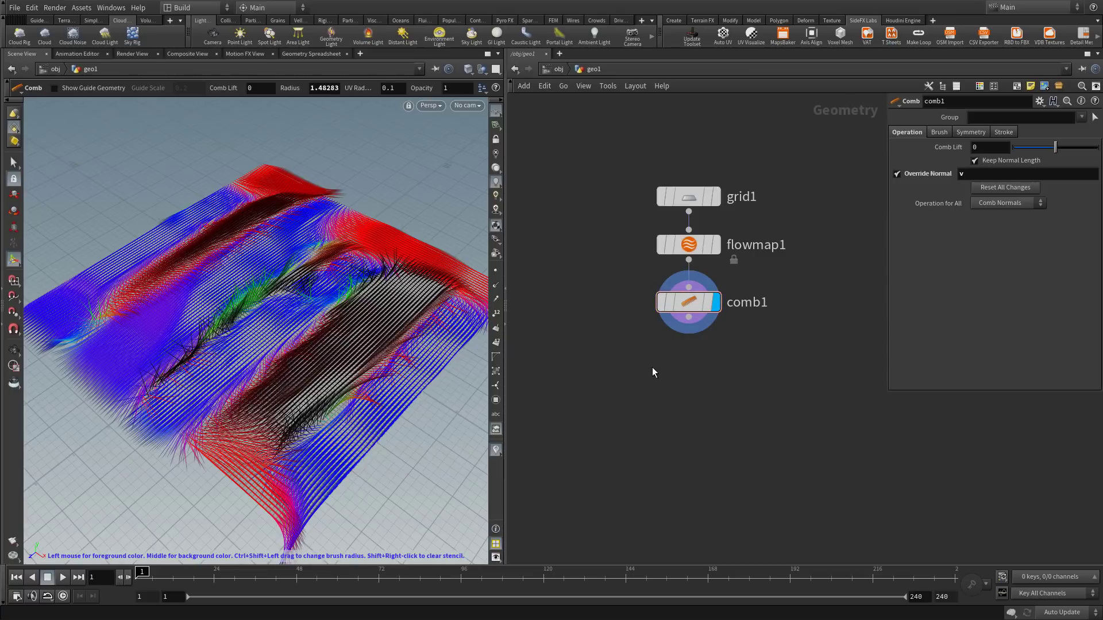
- Add a Labs Flowmap to Color node under comb1 and wire it in
key("Tab")
type("flo")
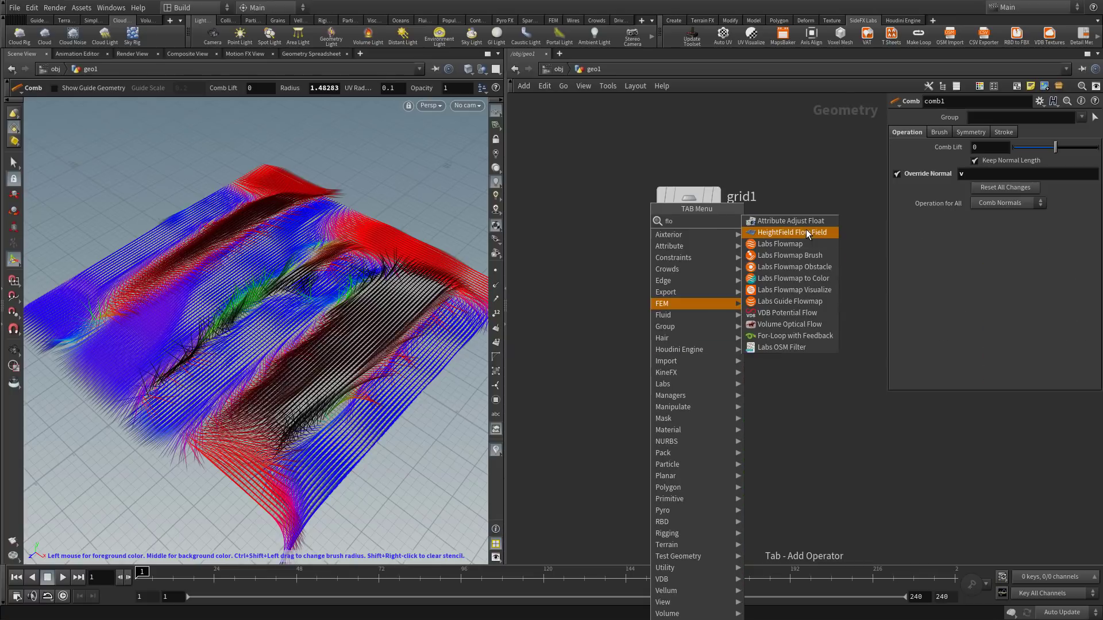
left_click(805, 279)
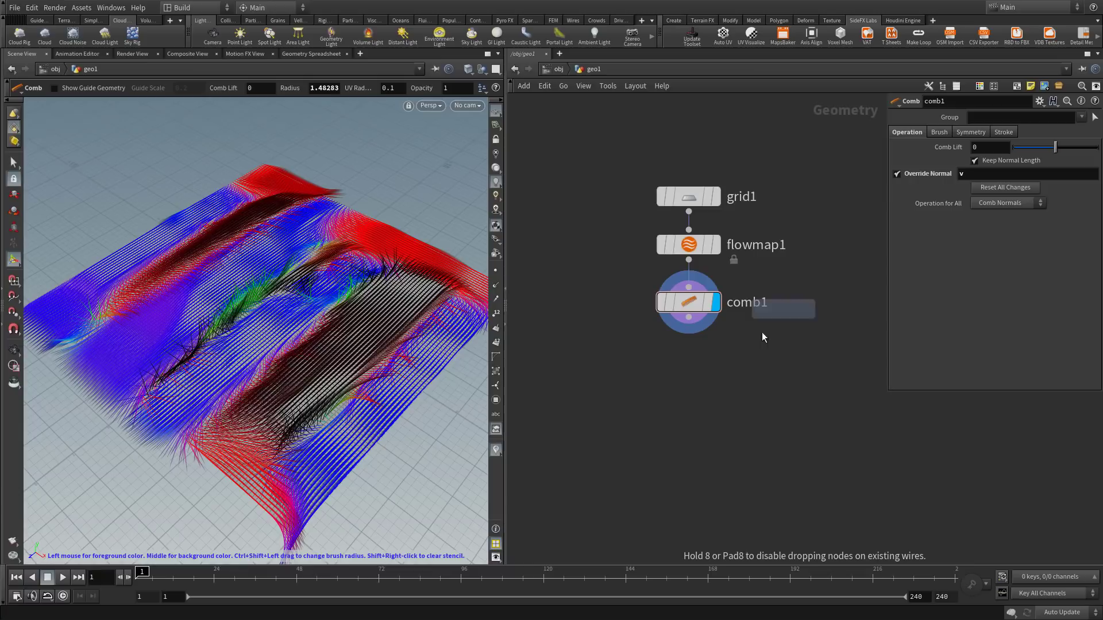
left_click(681, 374)
left_click_drag(689, 317, 714, 372)
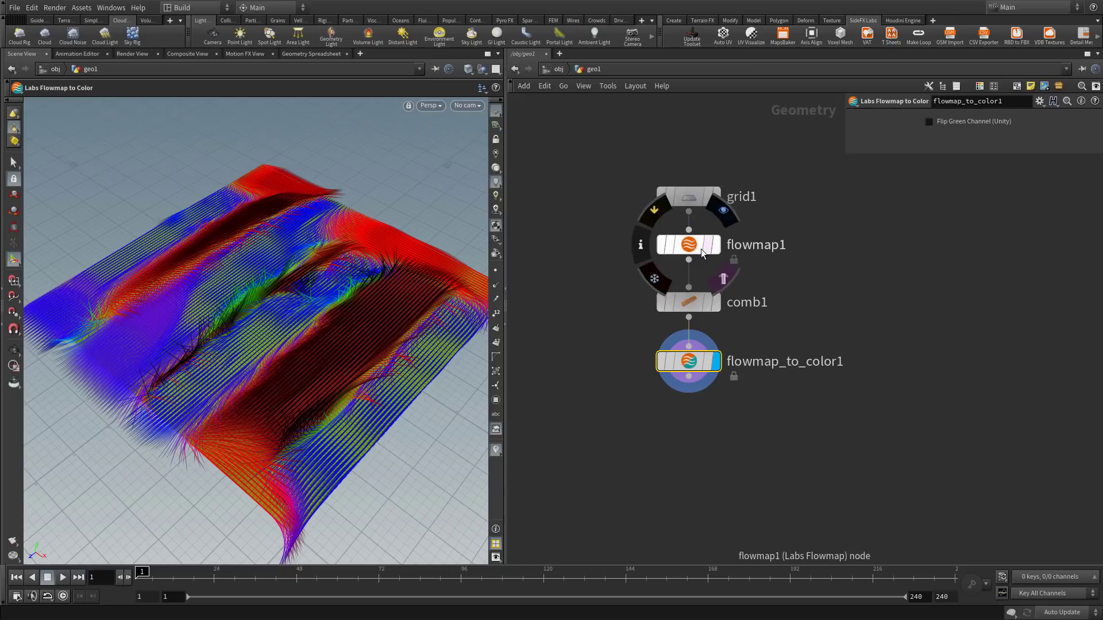
- Hide flowmap1's flow vectors and comb new red and green swirls
left_click(770, 245)
left_click(952, 131)
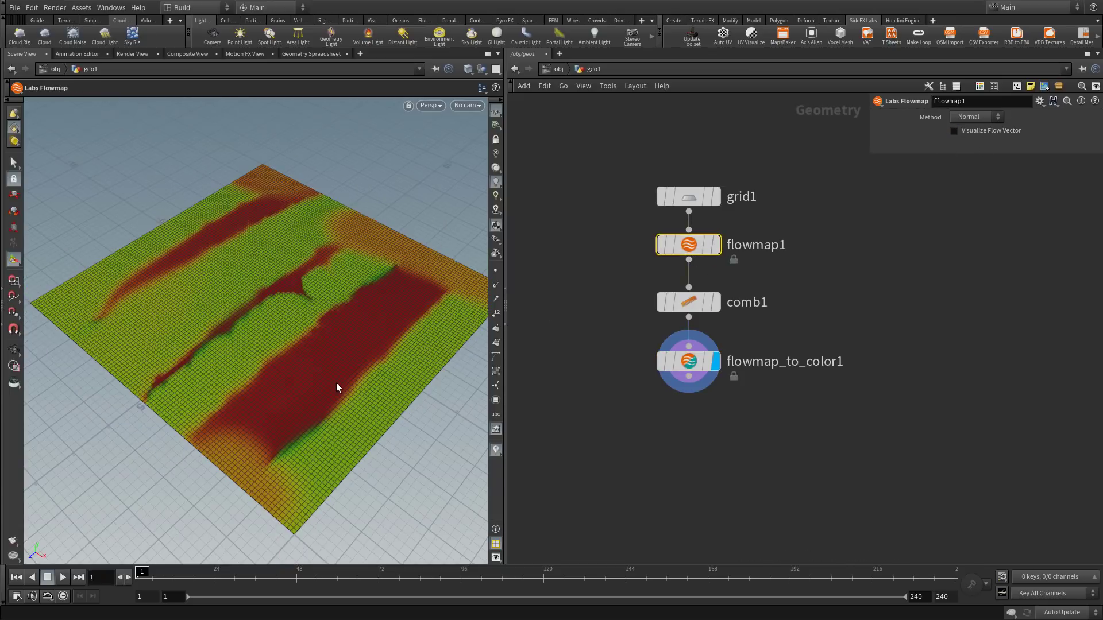
left_click(689, 302)
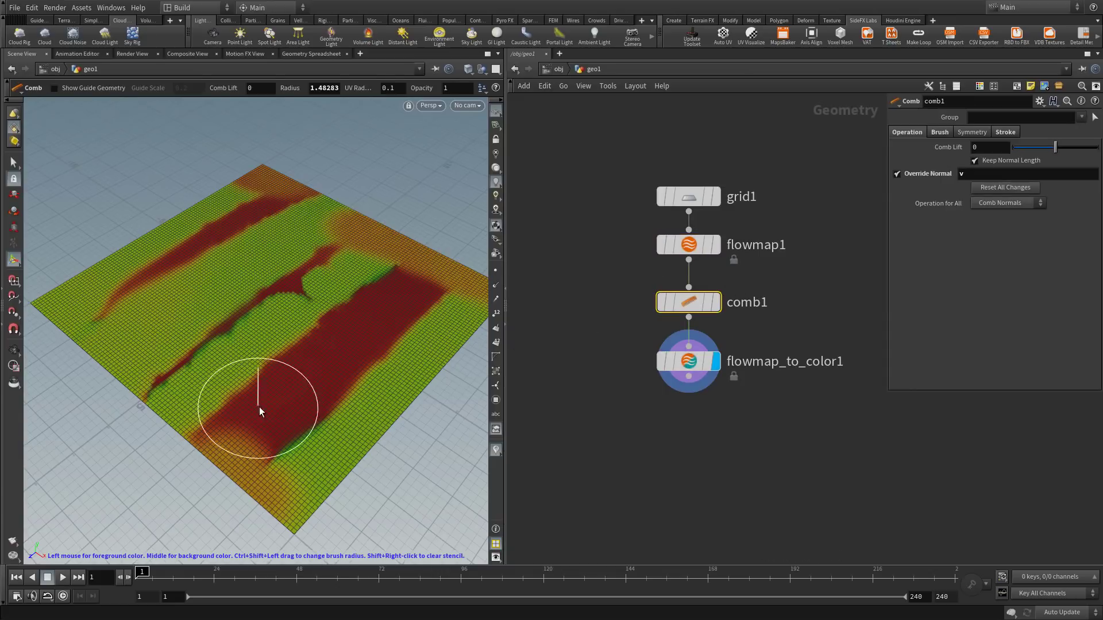
mouse_move(289, 404)
left_mouse_down()
mouse_move(184, 325)
mouse_move(288, 327)
mouse_move(369, 305)
left_mouse_up()
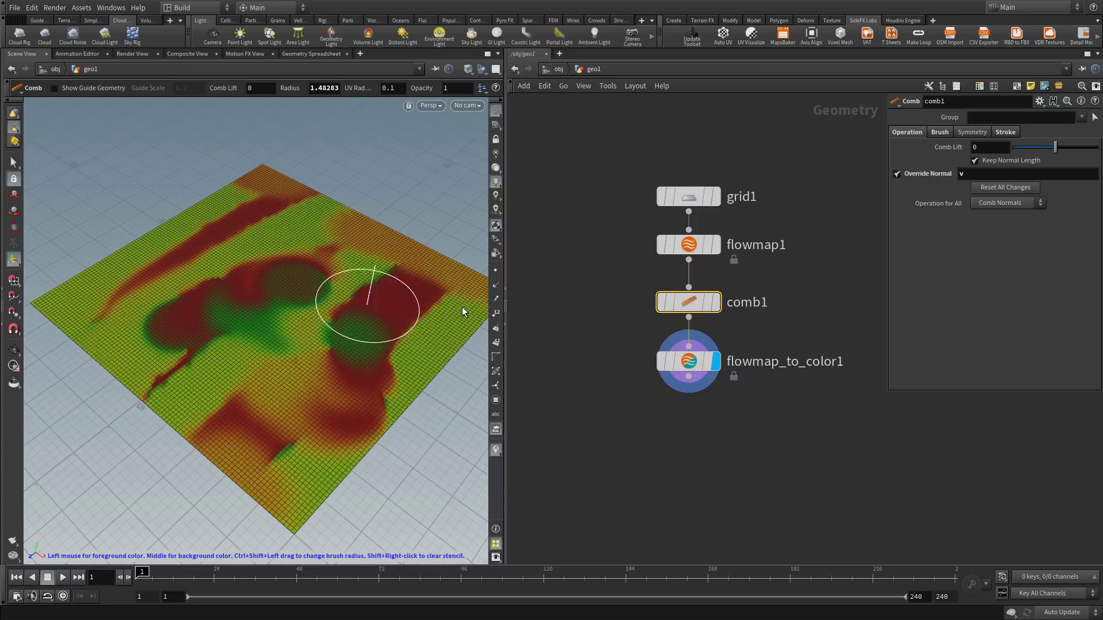
left_click(687, 420)
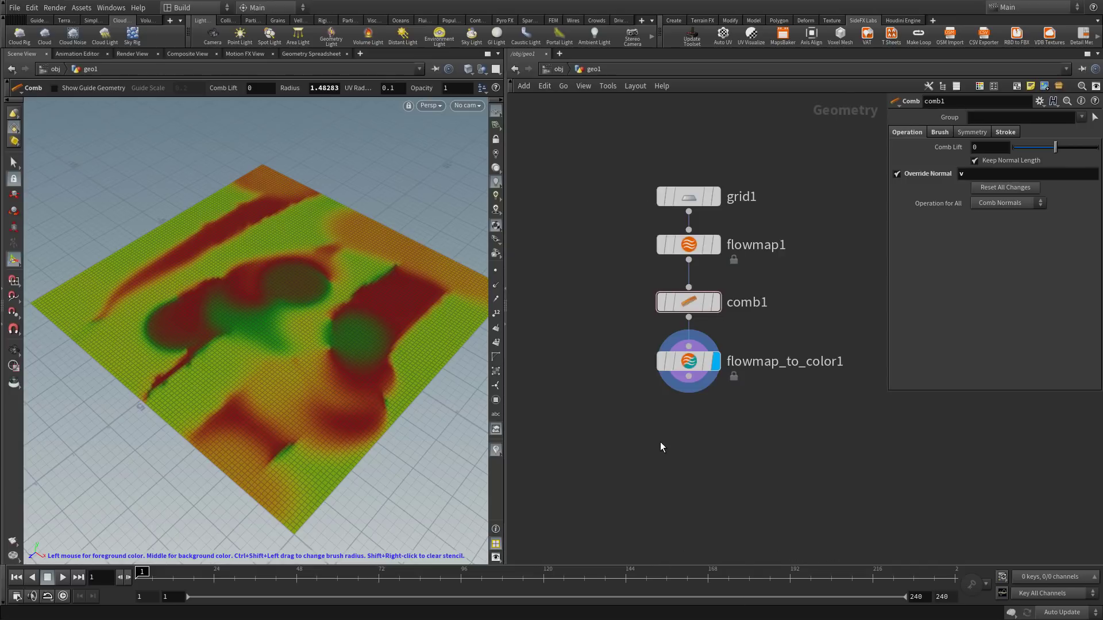
- Insert an Attribute Blur on v with 10 iterations between comb1 and flowmap_to_color1
key("Tab")
type("attri")
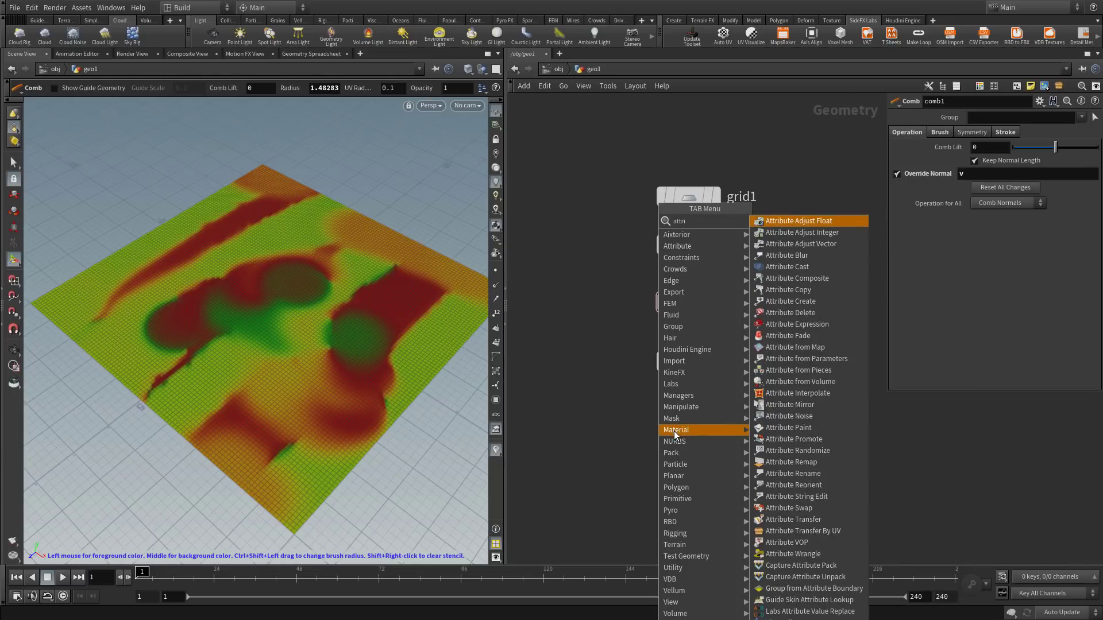
type("bbl")
key("Return")
left_click(685, 333)
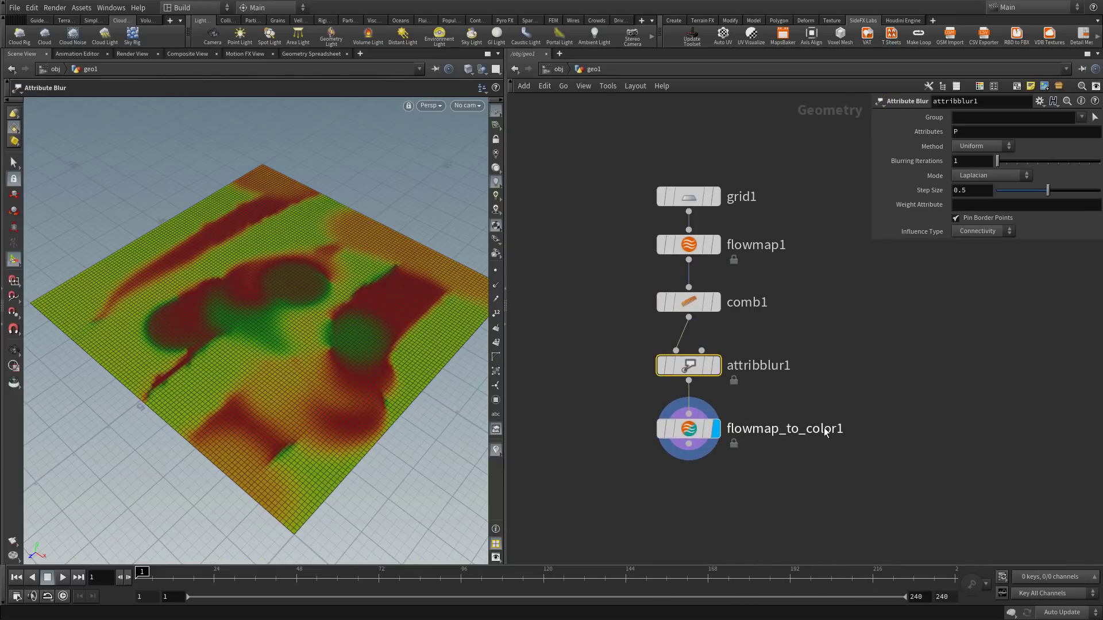
left_click_drag(972, 132, 814, 157)
type("c")
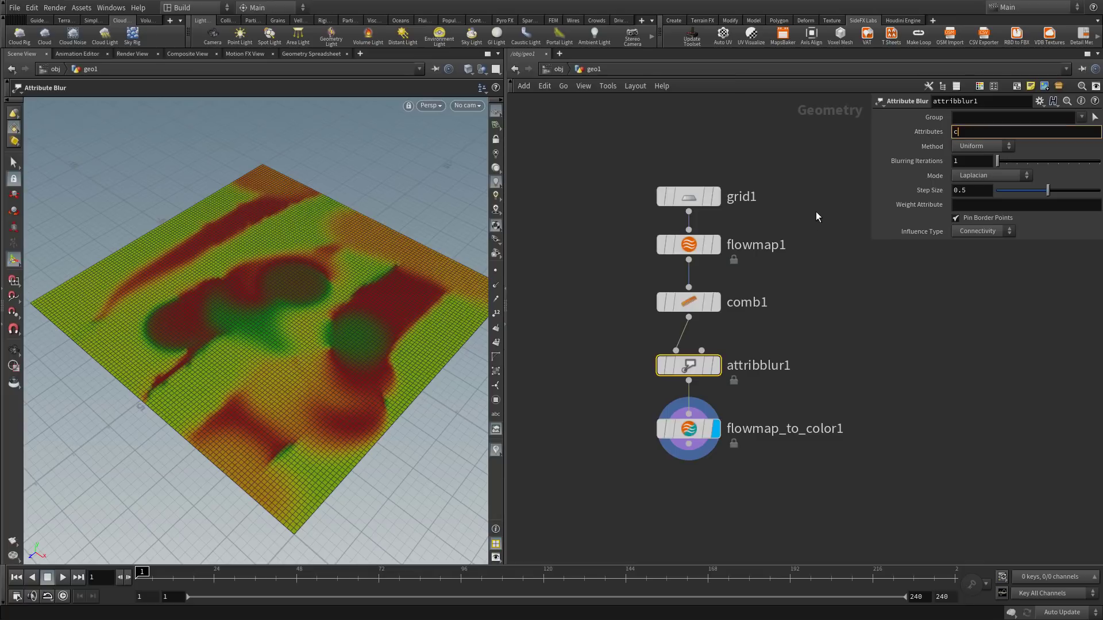
key("Return")
mouse_move(997, 161)
left_mouse_down()
mouse_move(1033, 165)
mouse_move(1005, 165)
left_mouse_up()
middle_click_drag(721, 490, 692, 422)
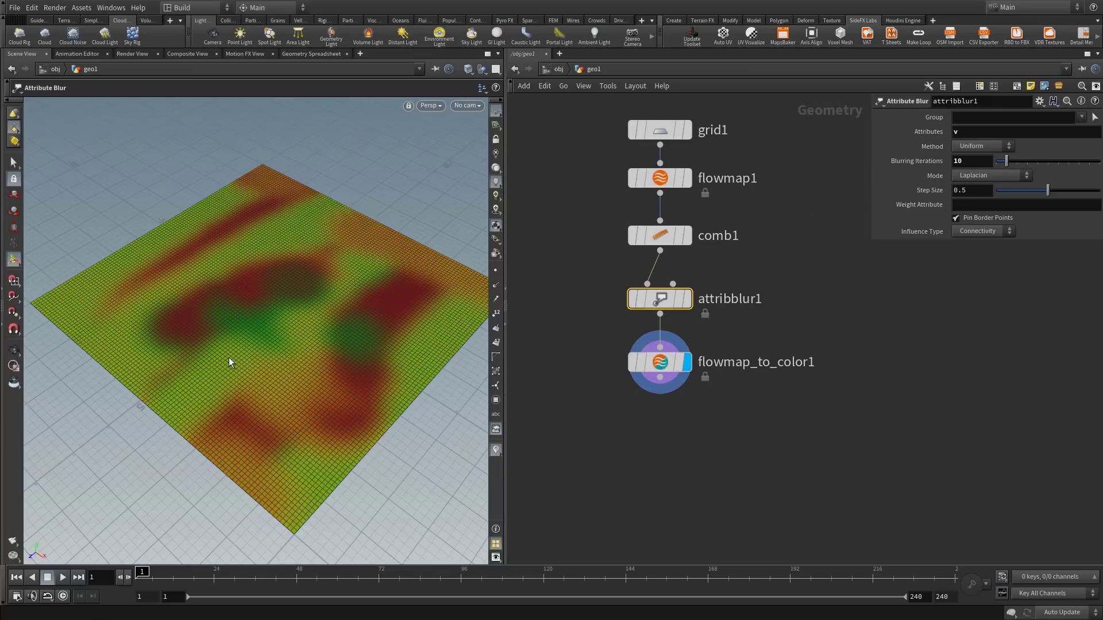
left_click(660, 435)
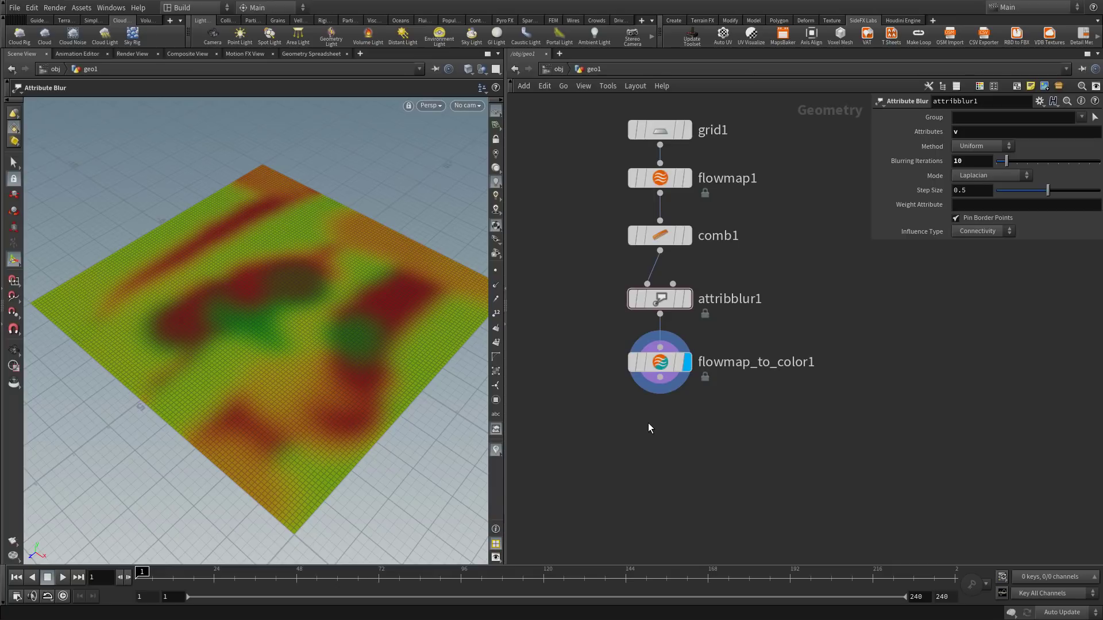
key("Tab")
- Wire a Labs Maps Baker after flowmap_to_color1 and turn off AO, baking only Vertex Color
type("bake")
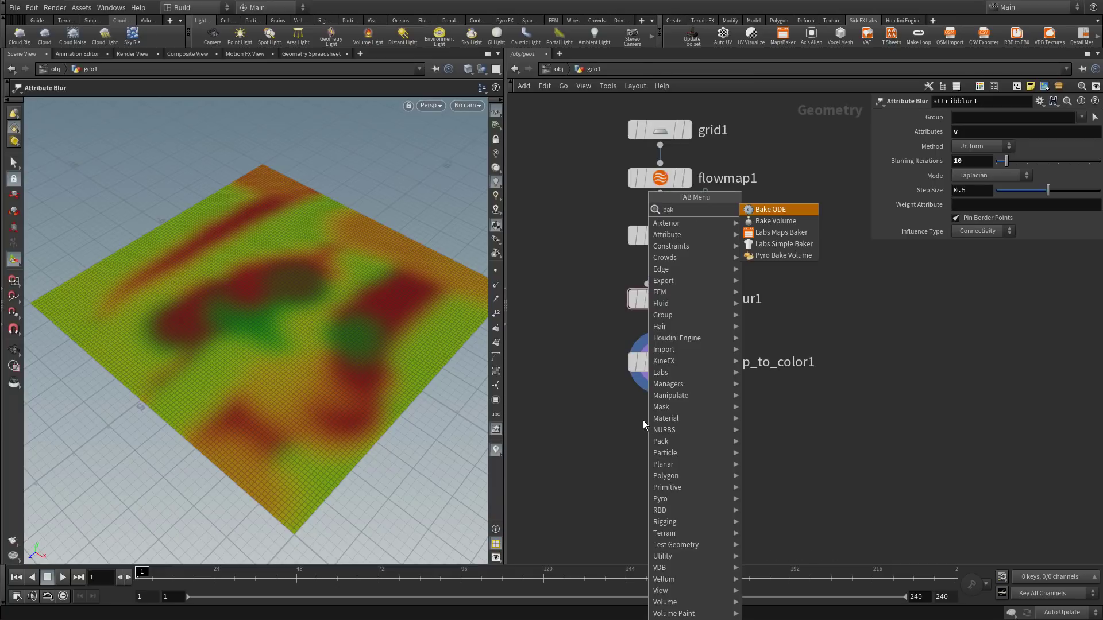
left_click(800, 235)
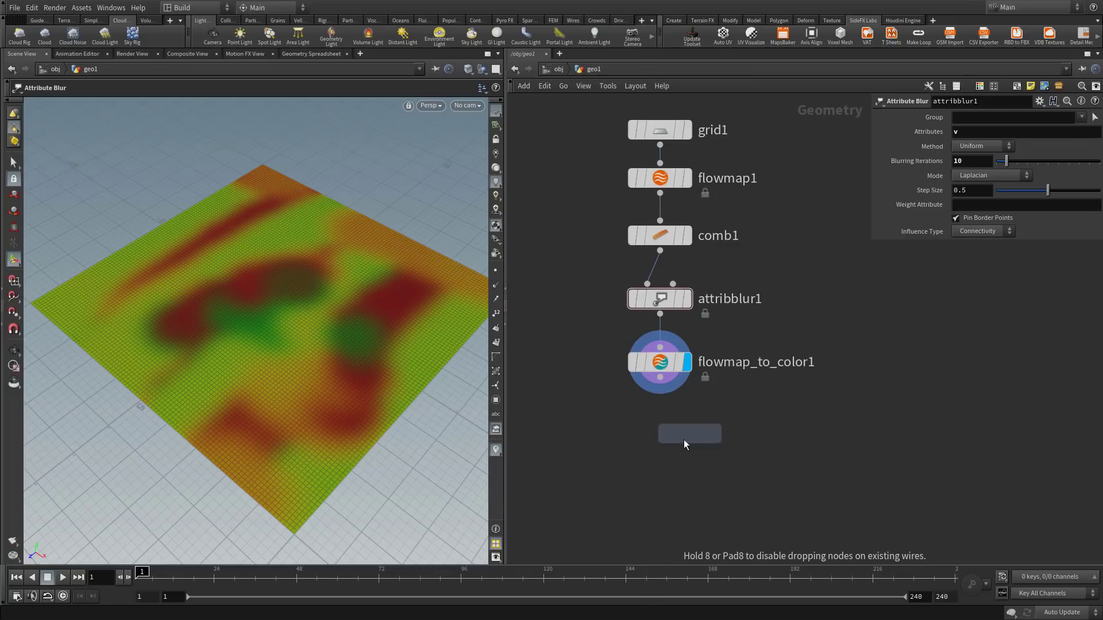
left_click(661, 426)
left_click(643, 411)
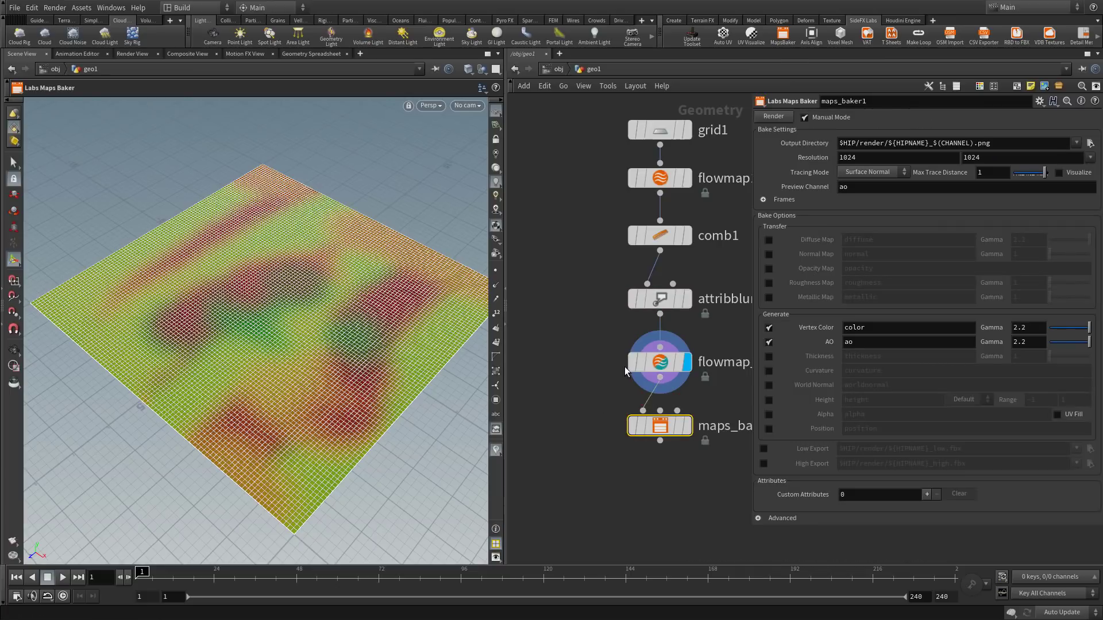
middle_click_drag(677, 471, 619, 470)
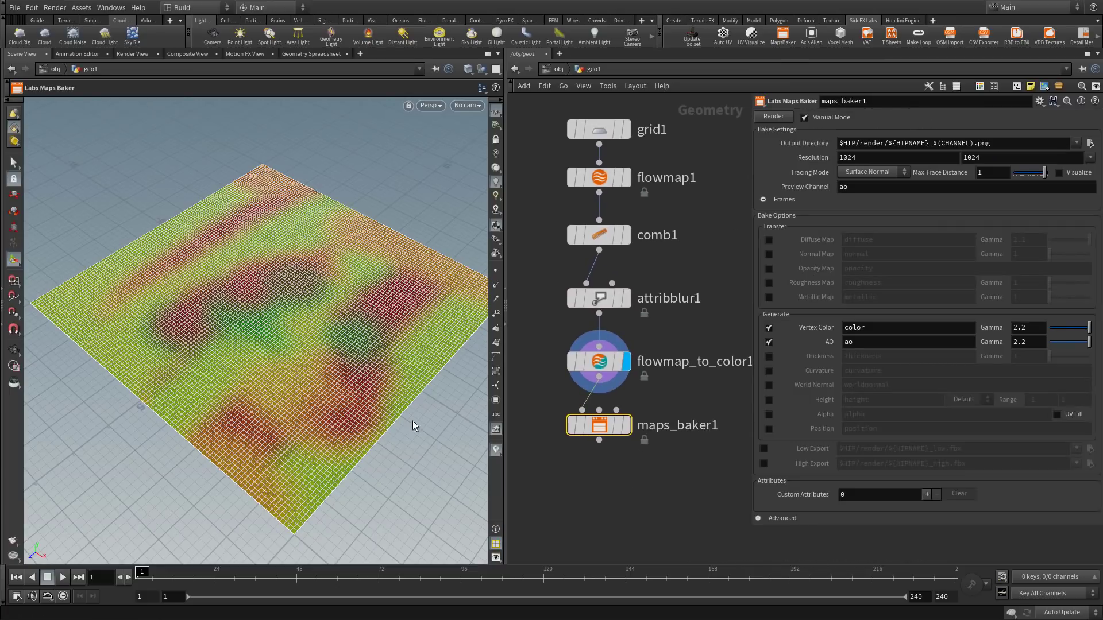
left_click(612, 457)
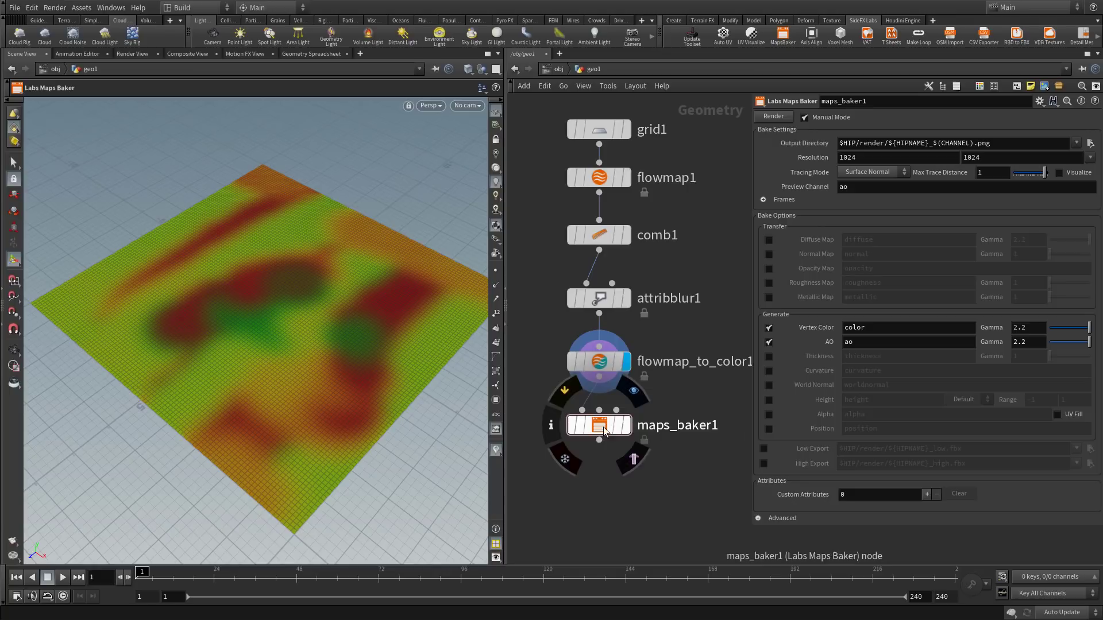
left_click(770, 342)
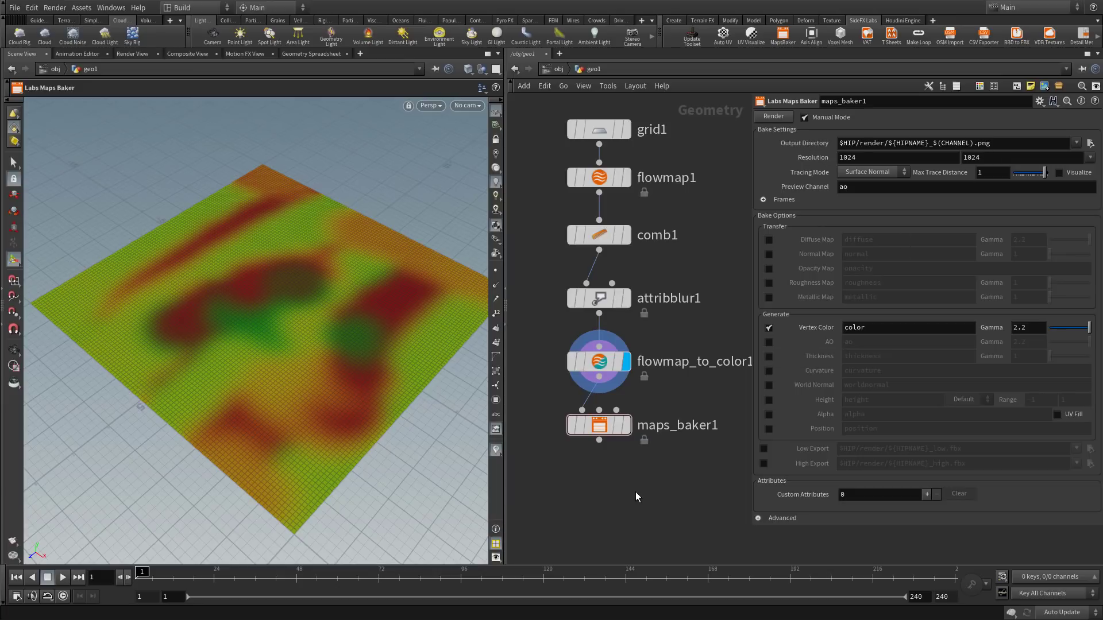
- Save the scene as Flowmap02.hip
left_click(14, 7)
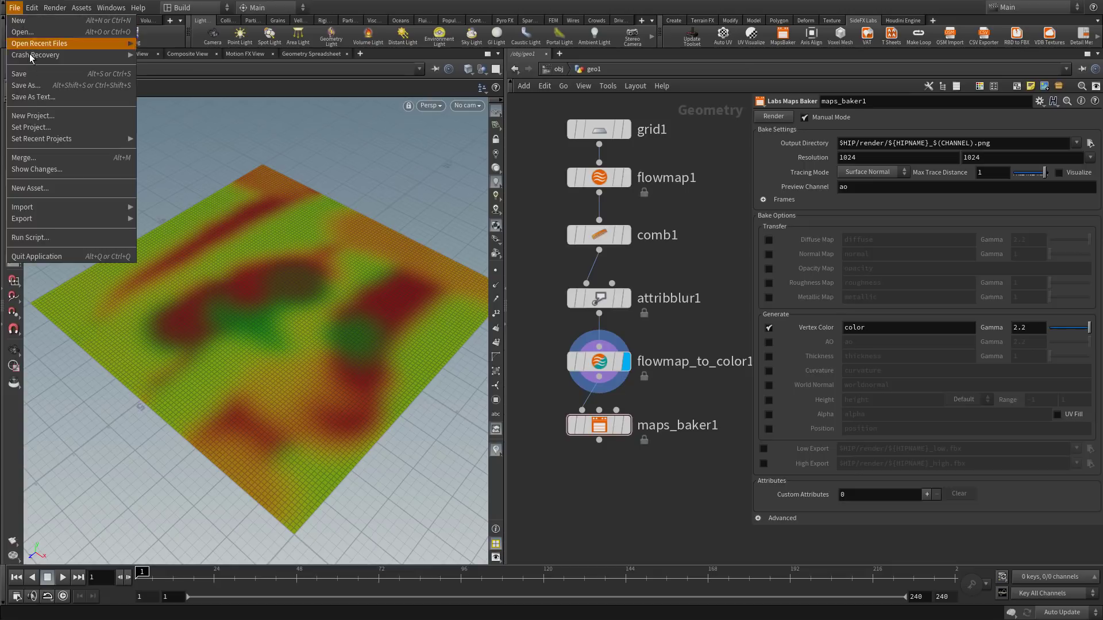
left_click(33, 86)
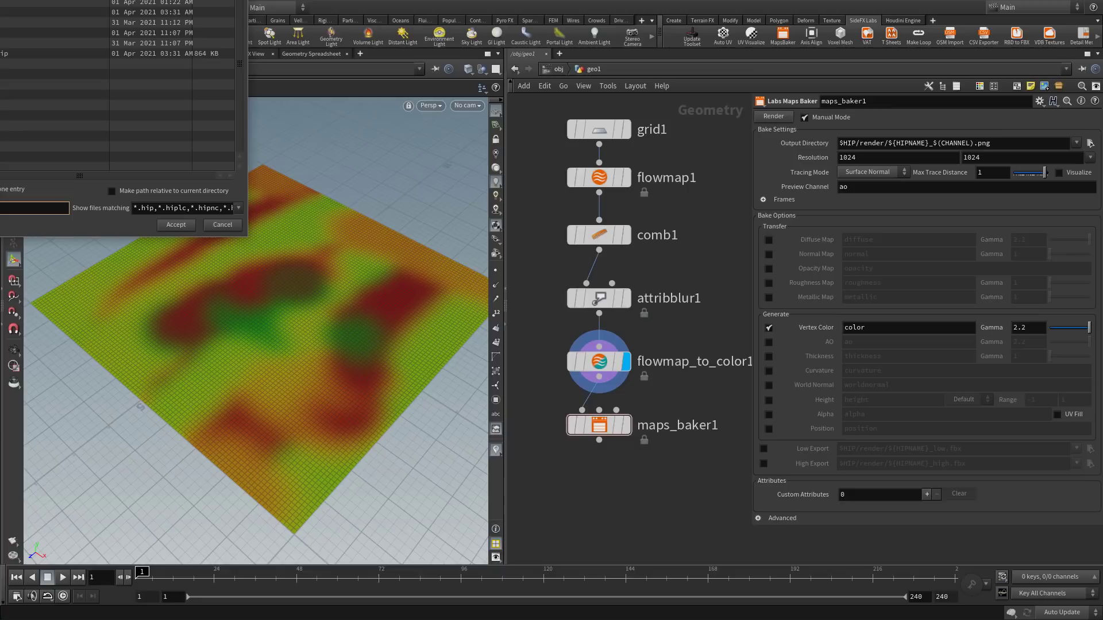
left_click(183, 223)
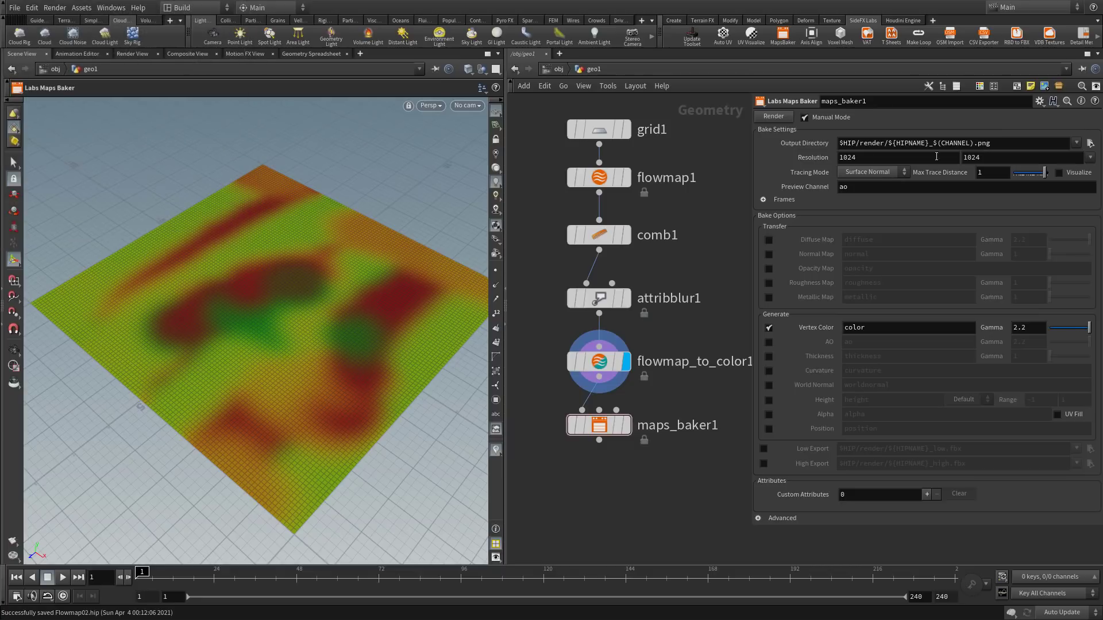
- Append _tutorial to the baker's output PNG path and render the bake
left_click(976, 143)
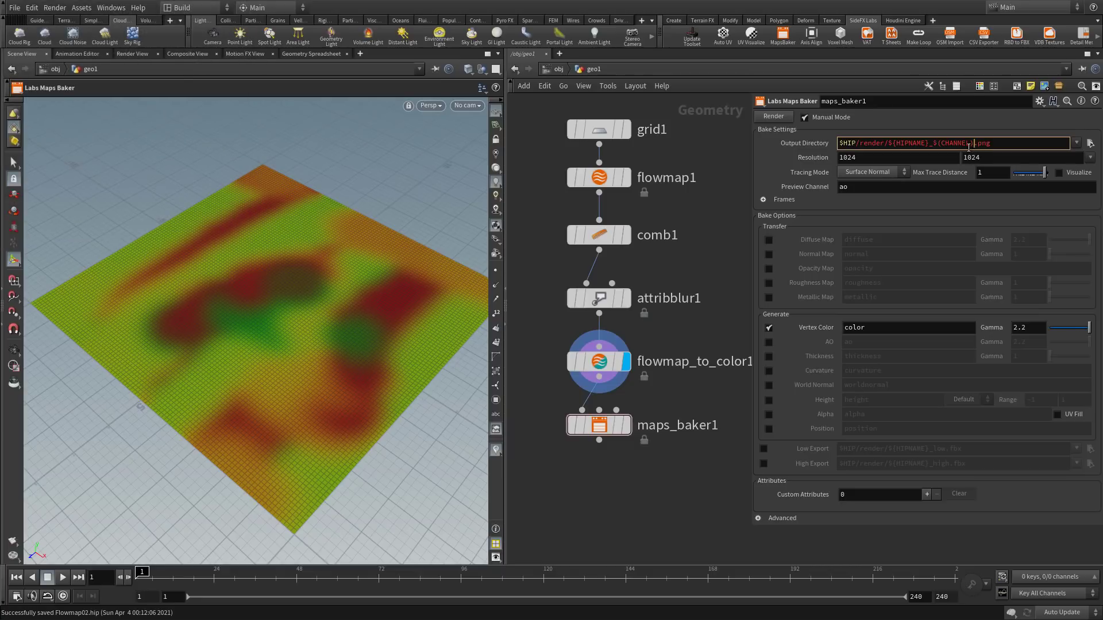
type("_tutorial")
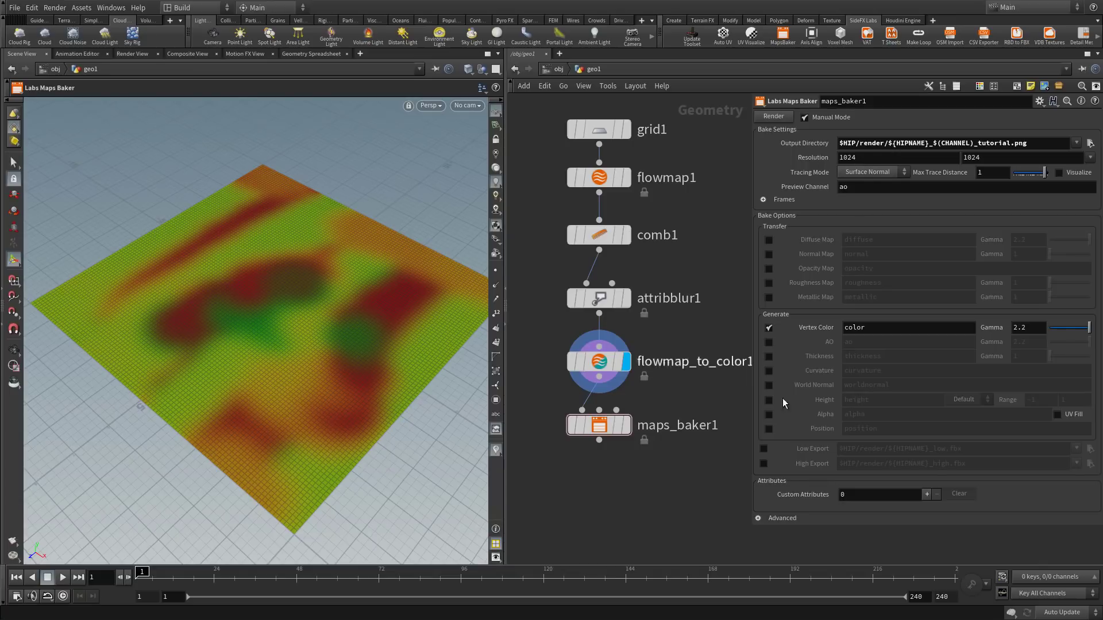
left_click(774, 116)
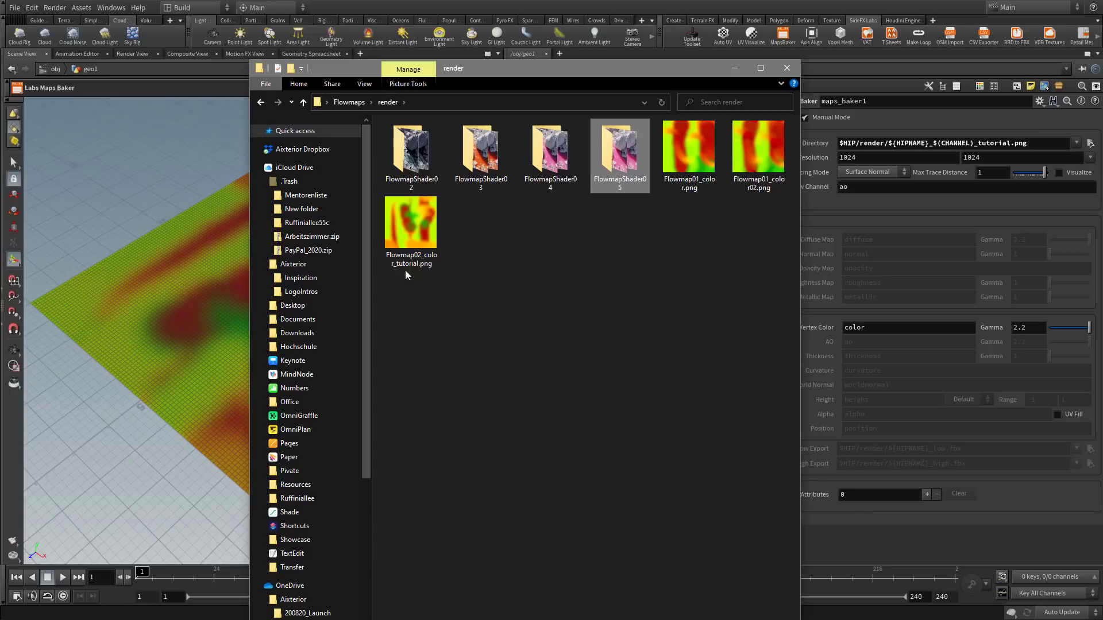
- Preview Flowmap02_color_tutorial.png in Windows Photos, then close the viewer
double_click(410, 226)
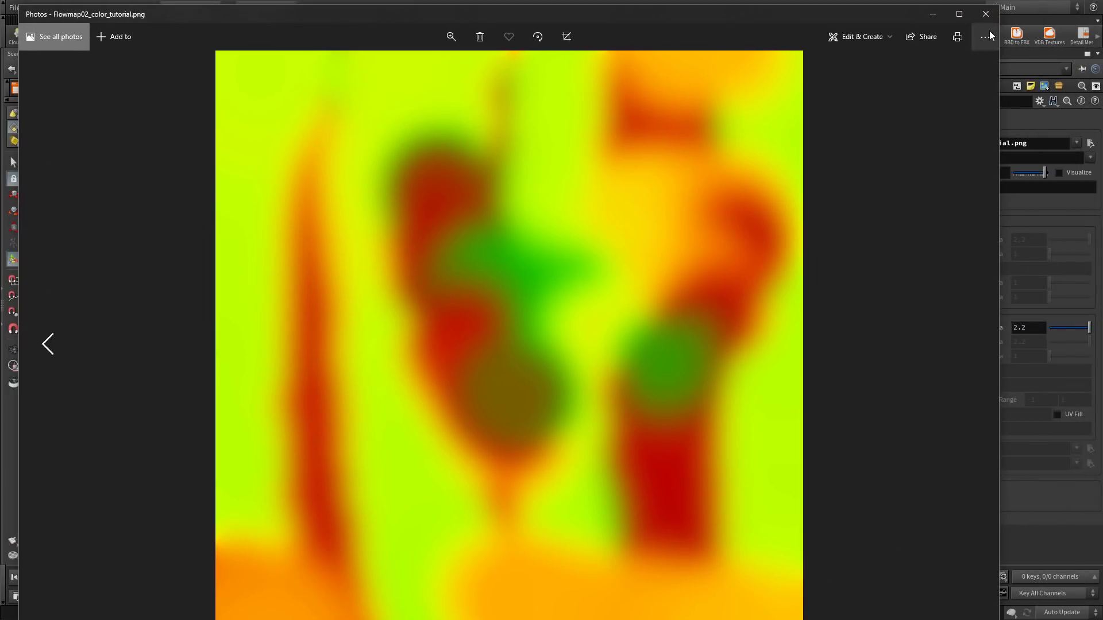
left_click(986, 14)
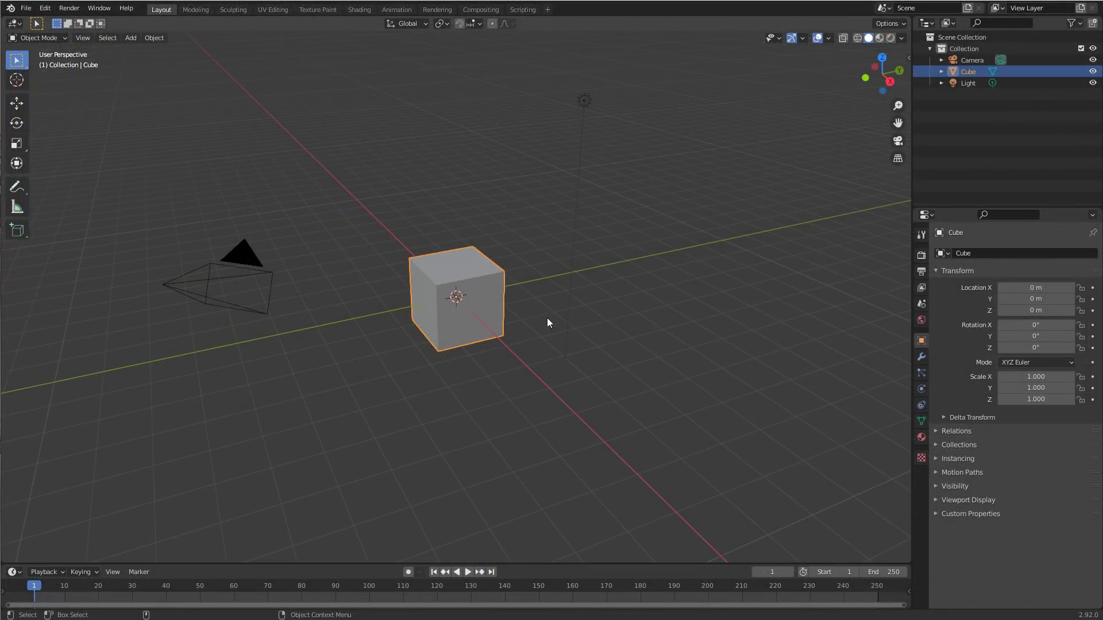
- Delete the cube, camera and light and add a mesh plane
left_click(243, 253, "shift")
left_click(584, 102, "shift")
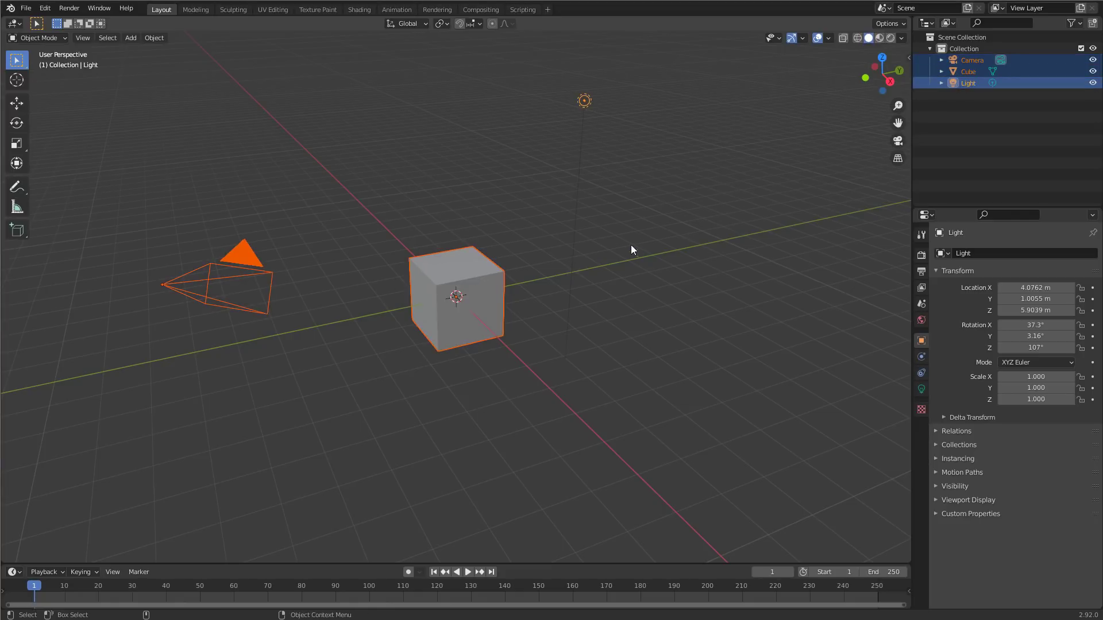
key("x")
left_click(608, 247)
key("shift+a")
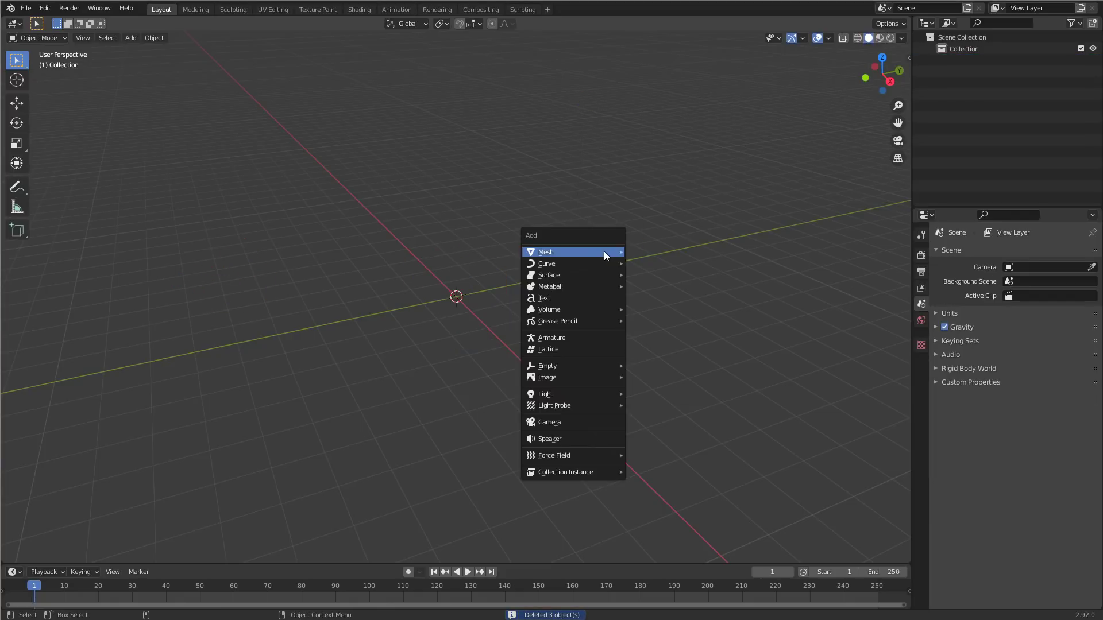
mouse_move(605, 250)
left_click(656, 258)
middle_click_drag(474, 371, 517, 402)
- Split the viewport and make the new area a Shader Editor
left_click_drag(906, 19, 268, 46)
left_click(282, 23)
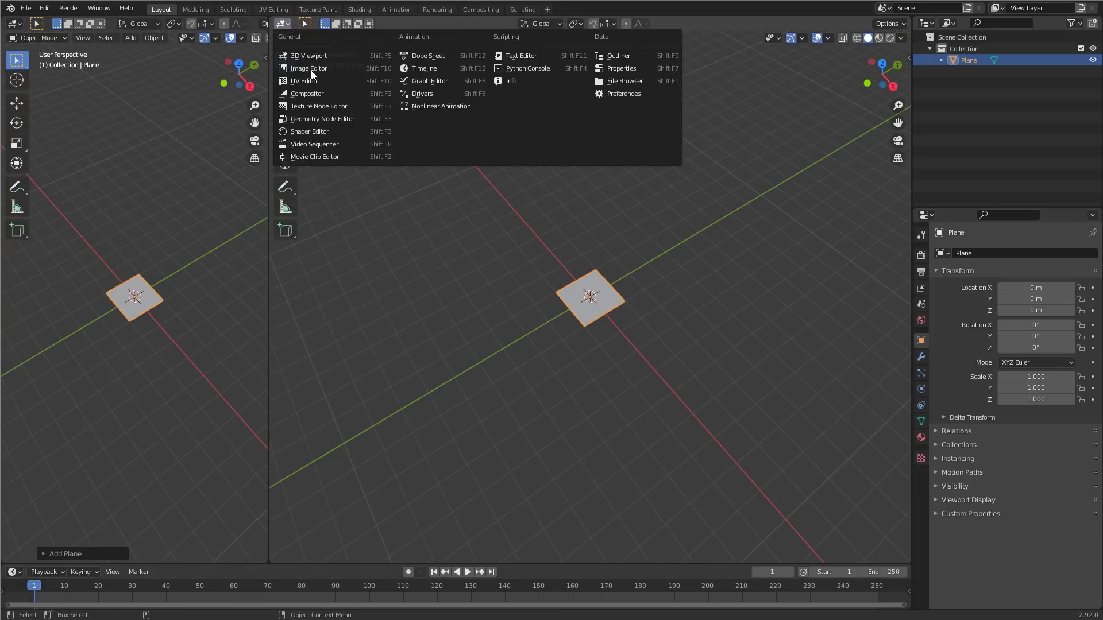
left_click(320, 131)
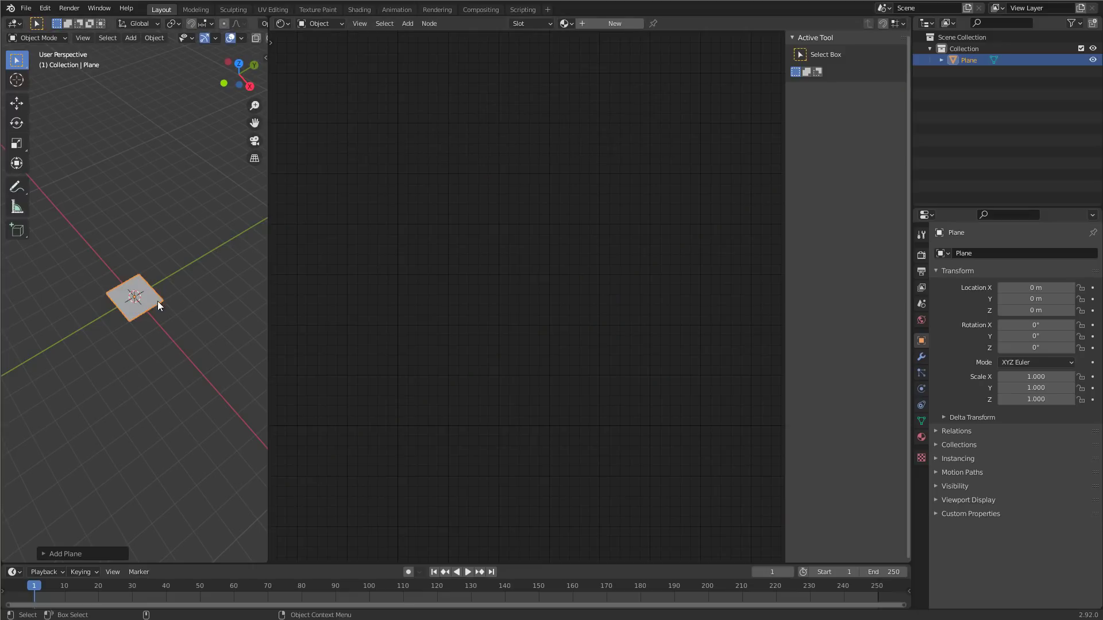
- Give the plane a new material named Flowmap
left_click(921, 437)
left_click(1041, 298)
key("ctrl+a")
type("Flo")
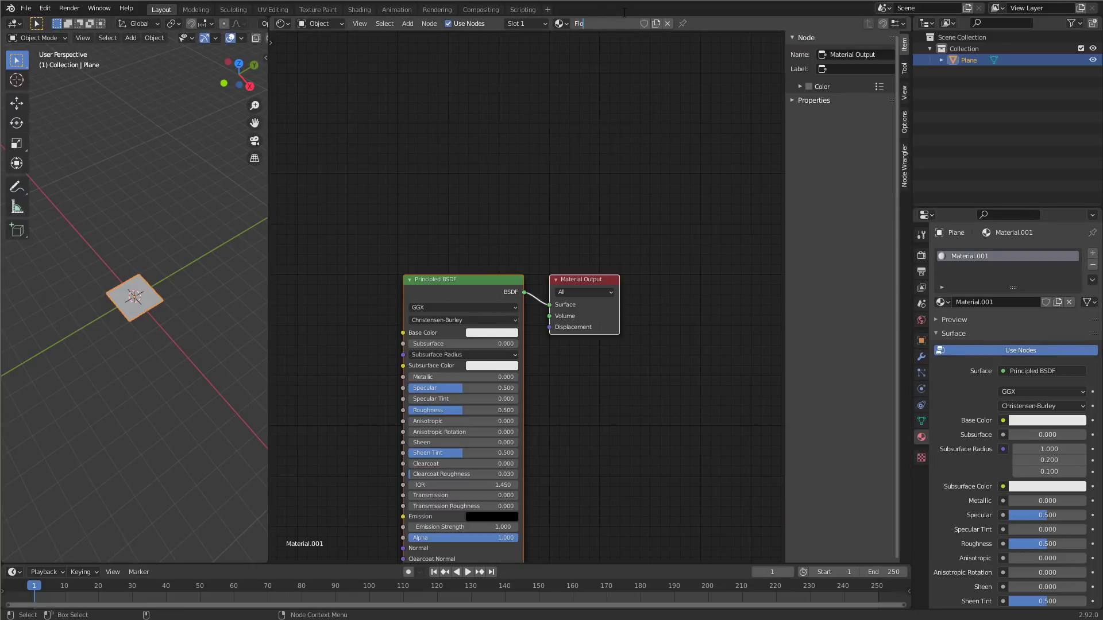
type("wmap")
key("Return")
left_click(529, 436)
- Add an Image Texture node to the left of the shader
middle_click_drag(529, 436, 650, 307)
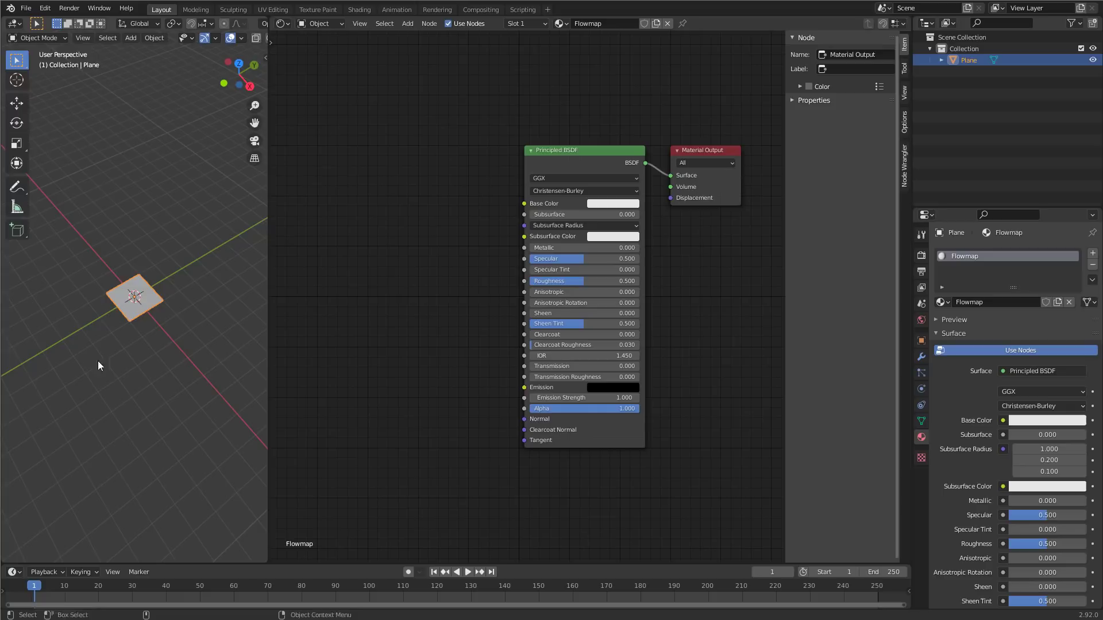
scroll(177, 246, "up", 7)
middle_click_drag(387, 290, 491, 293)
key("shift+a")
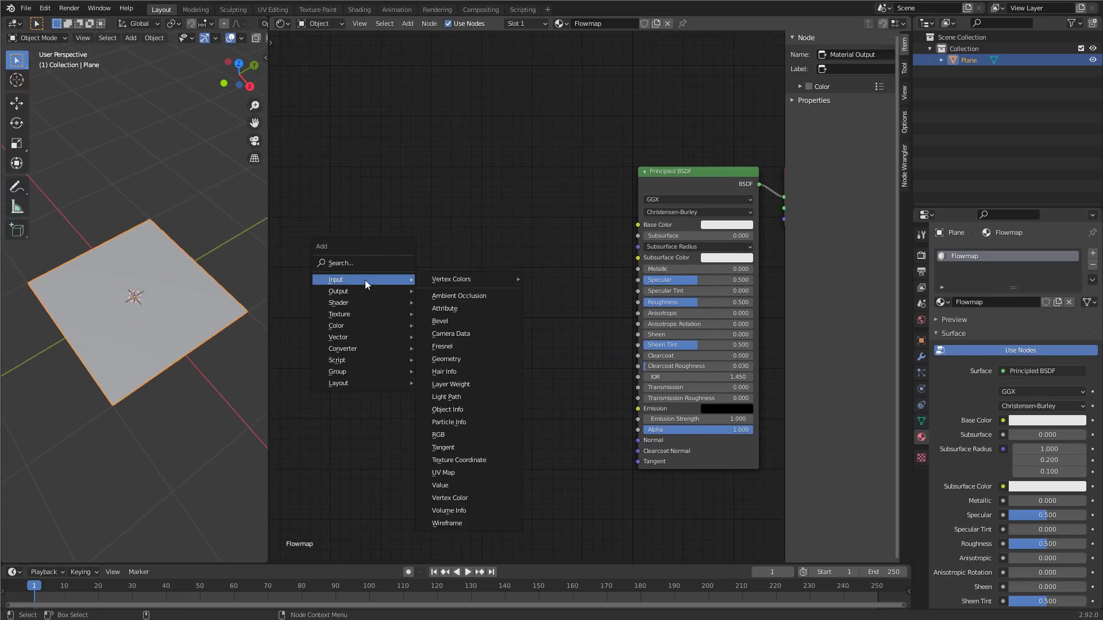
left_click(368, 263)
type("image")
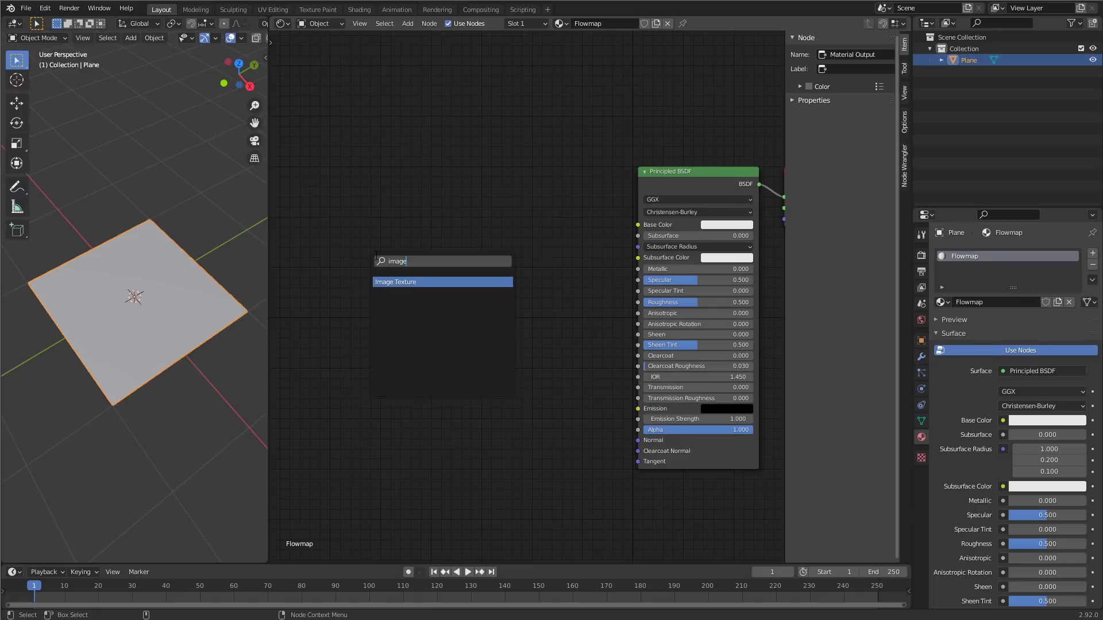
left_click(420, 282)
left_click(394, 323)
- Load Flowmap02_color_tutorial.png into the texture and preview it on the plane in Material Preview
left_click(416, 226)
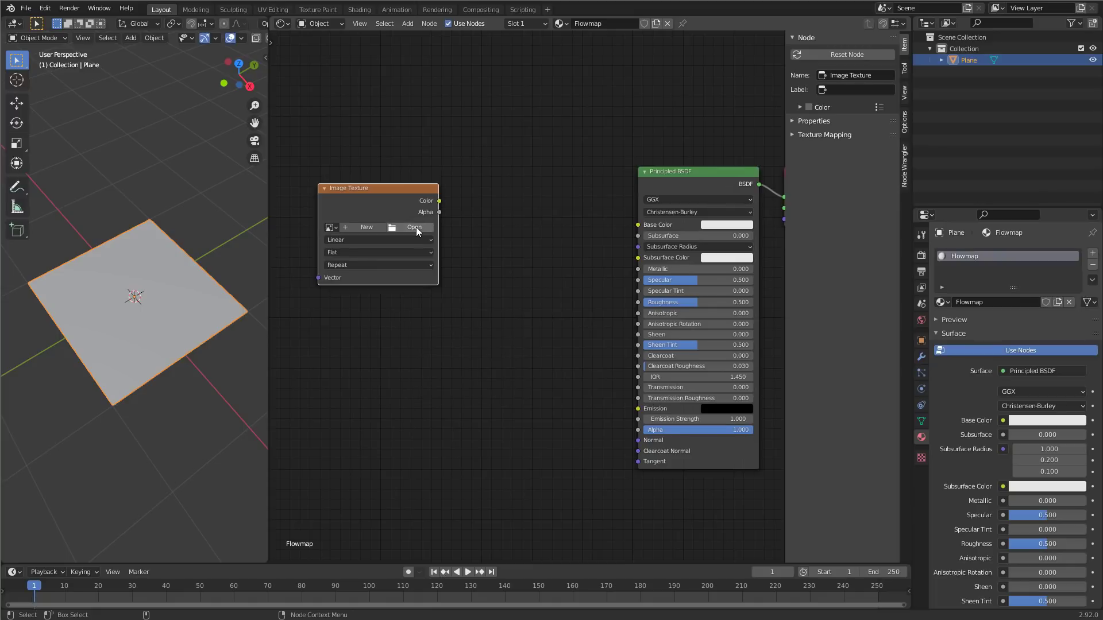
left_click(528, 323)
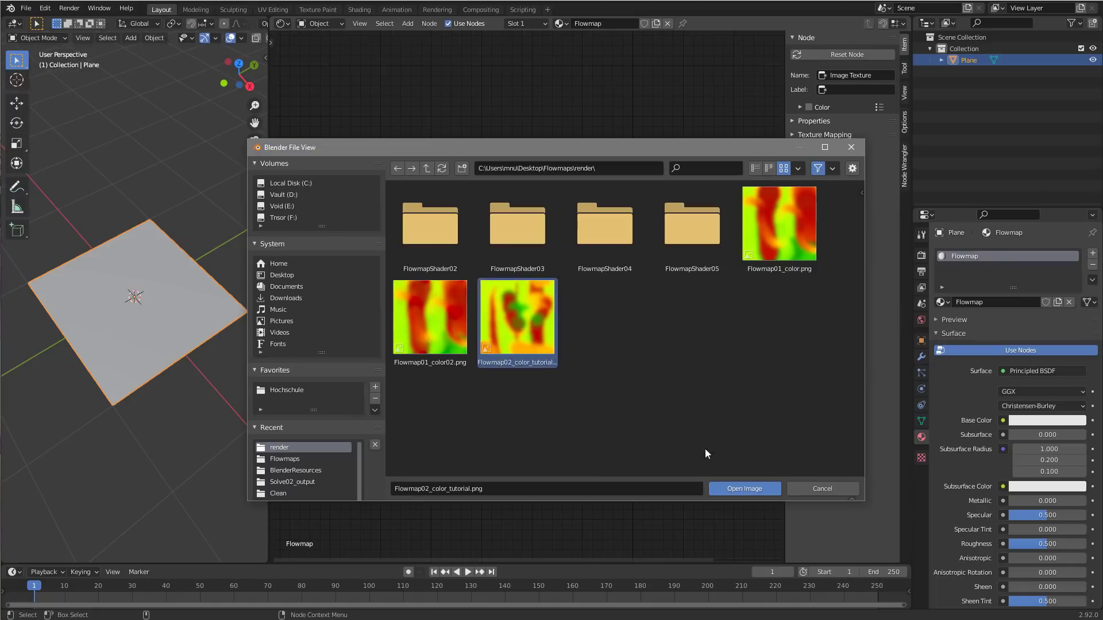
left_click(746, 488)
left_click(387, 201, "ctrl+shift")
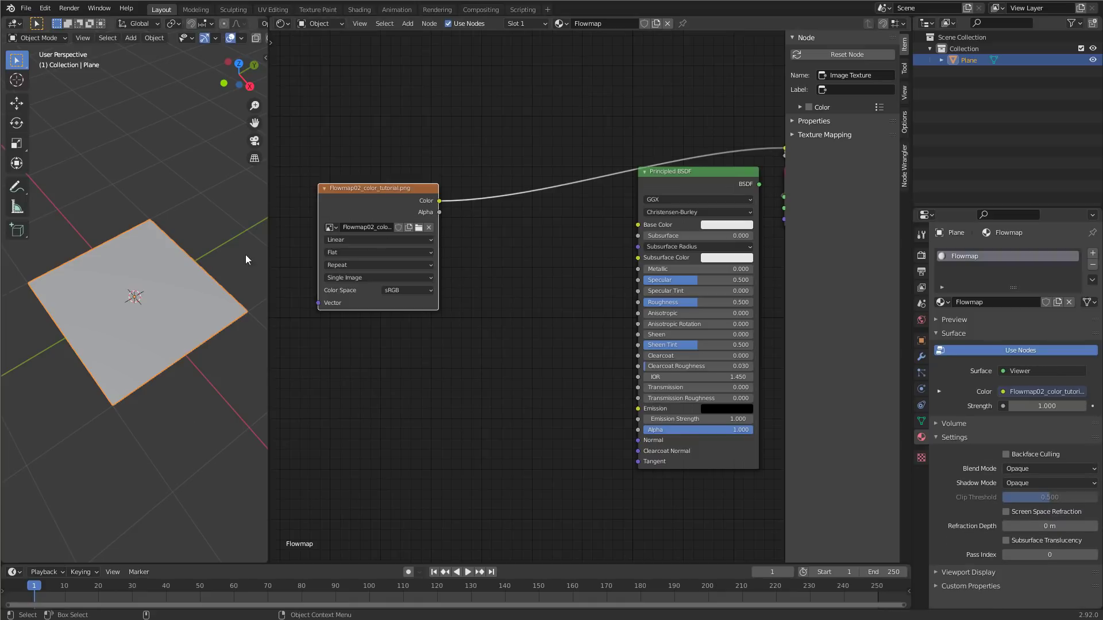
scroll(244, 39, "down", 3)
left_click(236, 37)
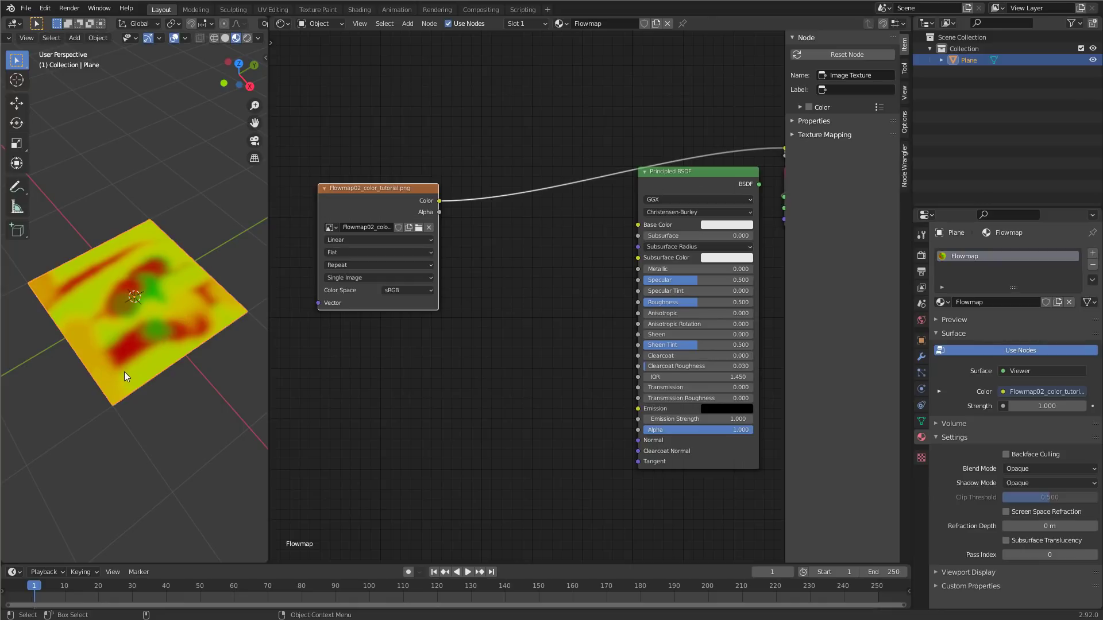
- Insert a Vector Math Multiply node after the image, multiplying all components by 2
key("shift+a")
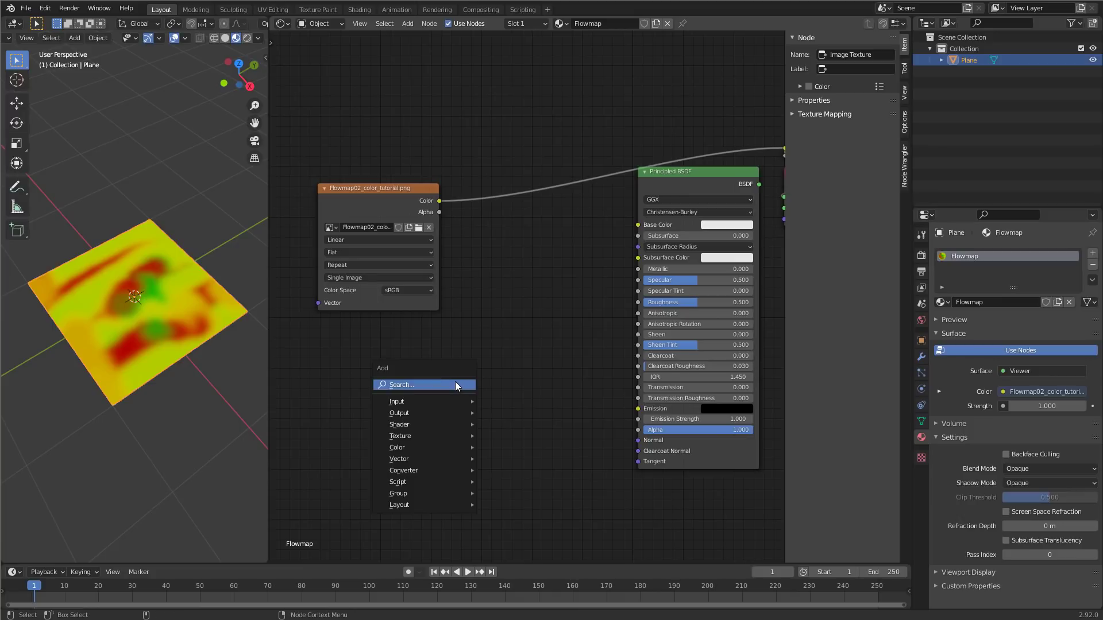
mouse_move(419, 471)
left_click(537, 456)
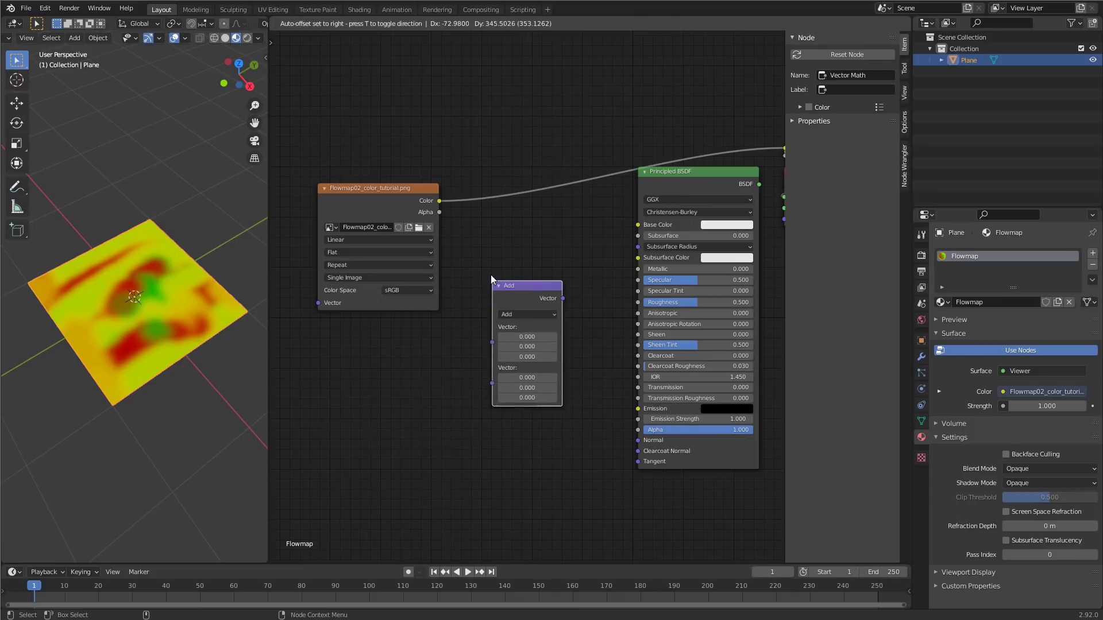
left_click(478, 174)
left_click(514, 207)
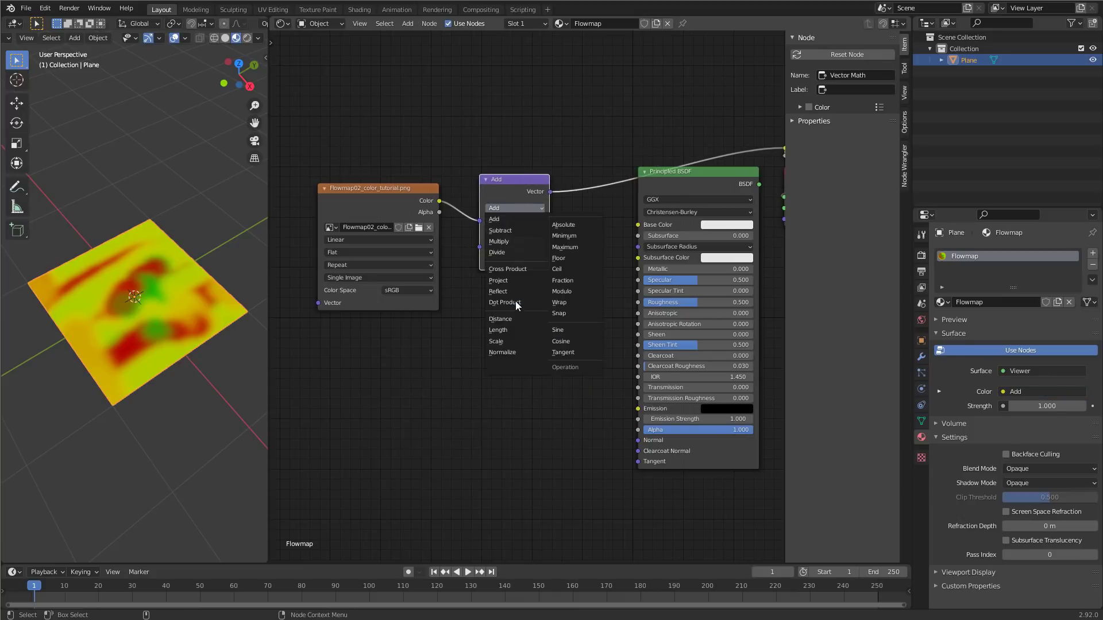
left_click(513, 243)
left_click_drag(515, 241, 515, 262)
type("2")
key("Return")
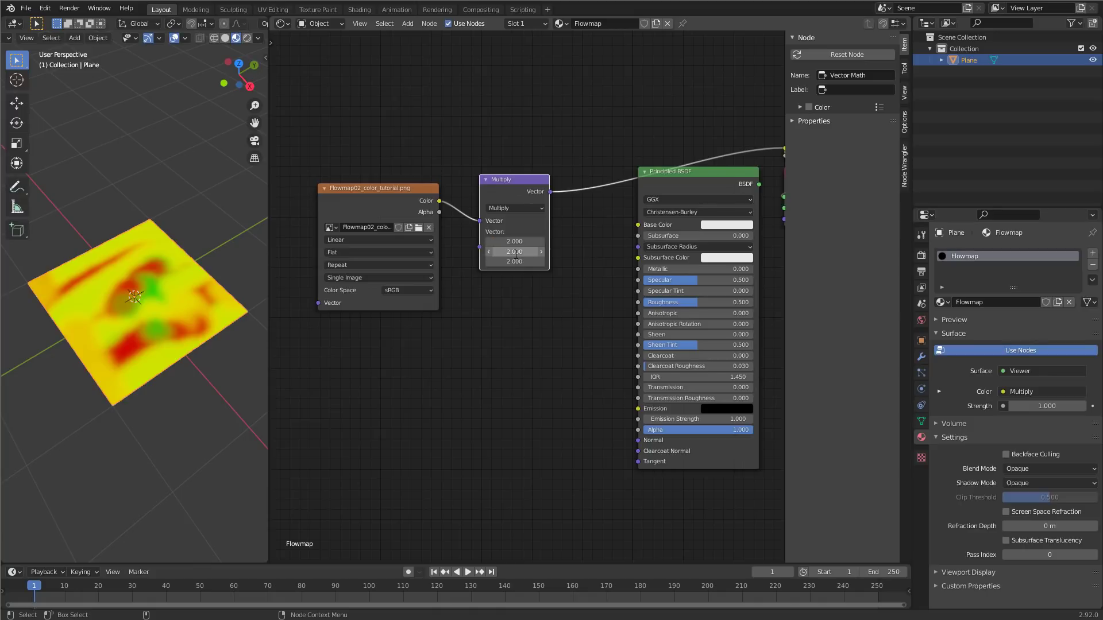
- Duplicate it as a Subtract node subtracting 1, placed after the Multiply
key("shift+d")
left_click(586, 223)
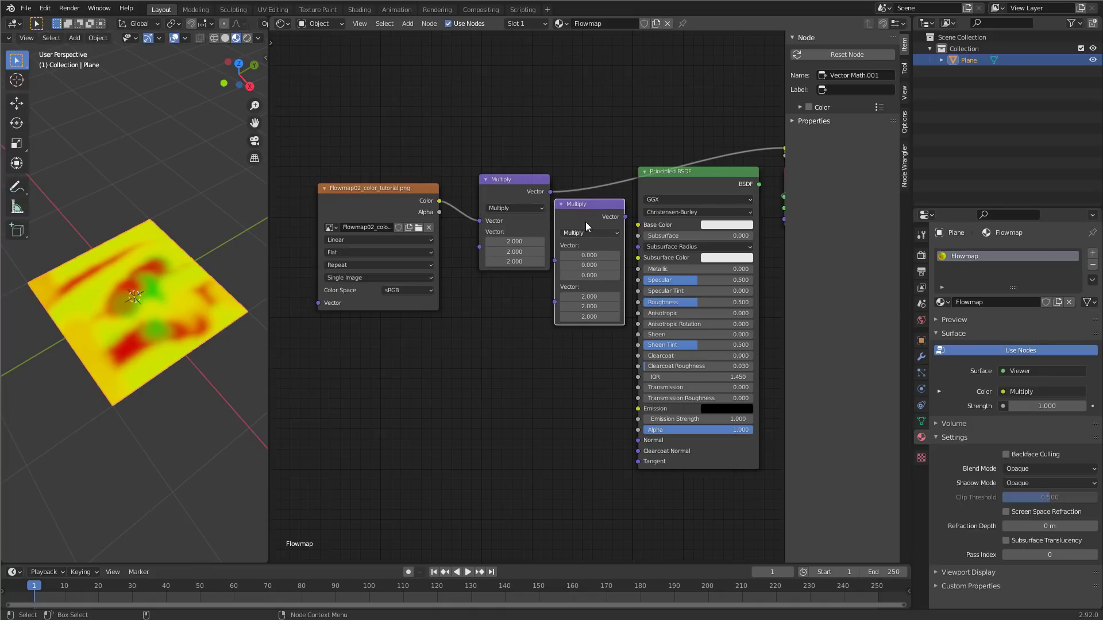
left_click_drag(585, 221, 617, 196)
left_click(609, 205)
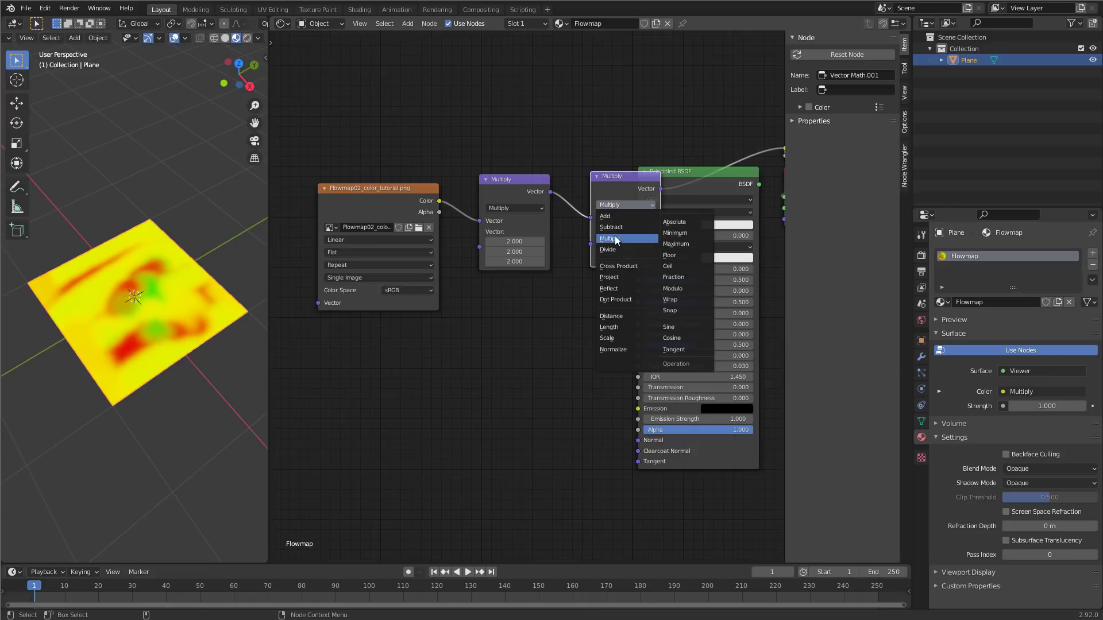
left_click(618, 228)
left_click_drag(604, 239, 626, 258)
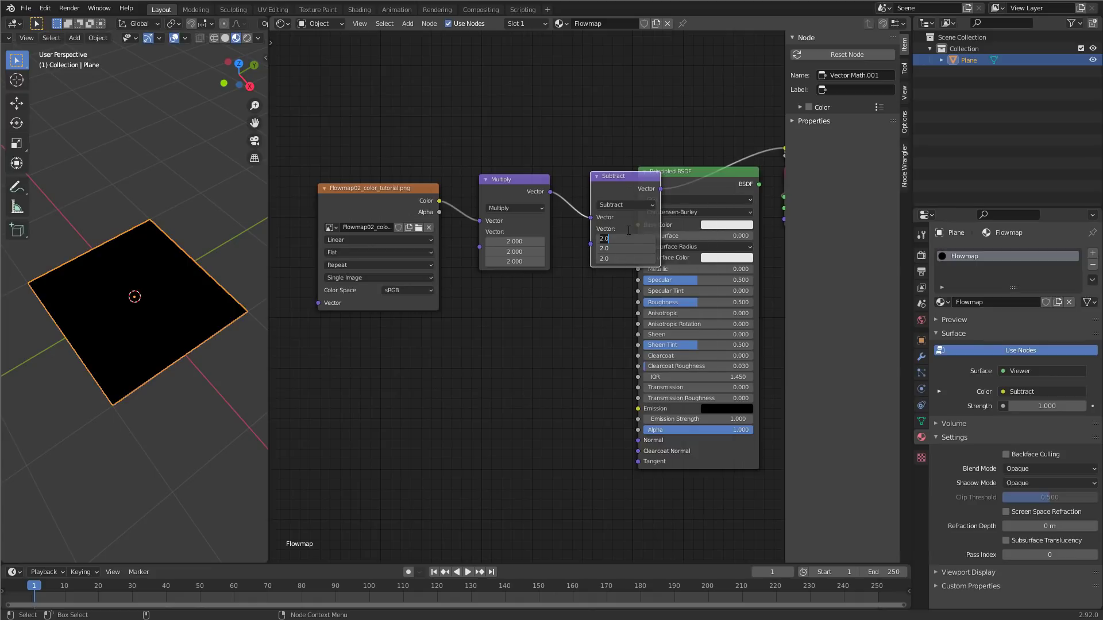
type("1")
key("Return")
- Tidy the layout, moving the image, Multiply and Subtract nodes left
left_click_drag(602, 177, 573, 179)
middle_click_drag(534, 317, 604, 301)
scroll(604, 300, "up", 1)
scroll(615, 305, "down", 4)
left_click_drag(446, 138, 641, 331)
left_click_drag(632, 186, 455, 182)
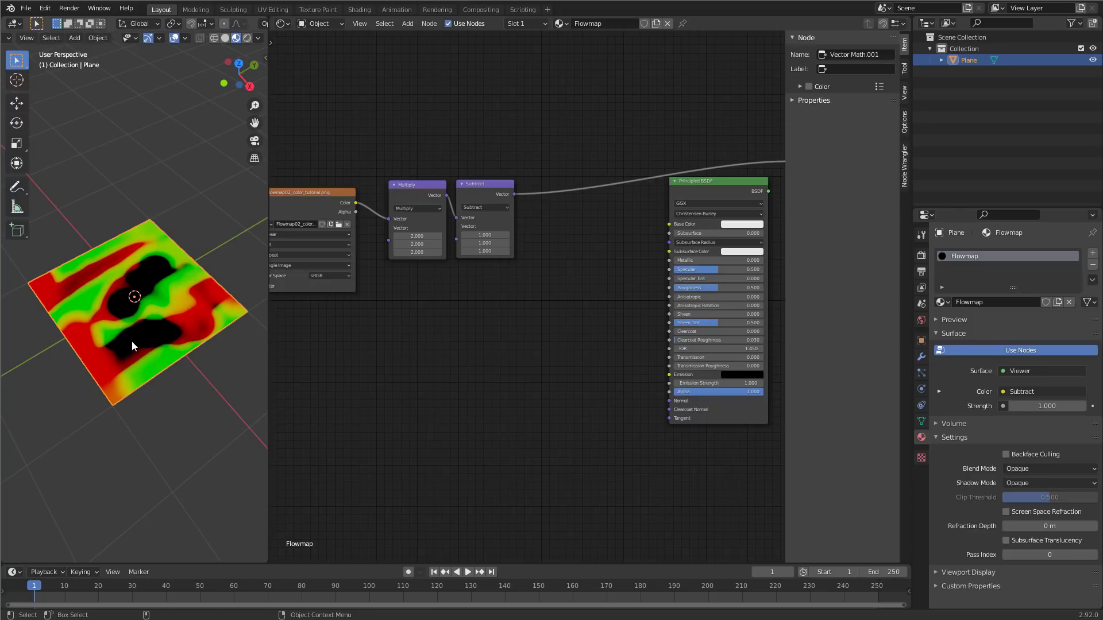
- Add a Separate XYZ node and a Combine XYZ node below the node chain
key("shift+a")
mouse_move(468, 328)
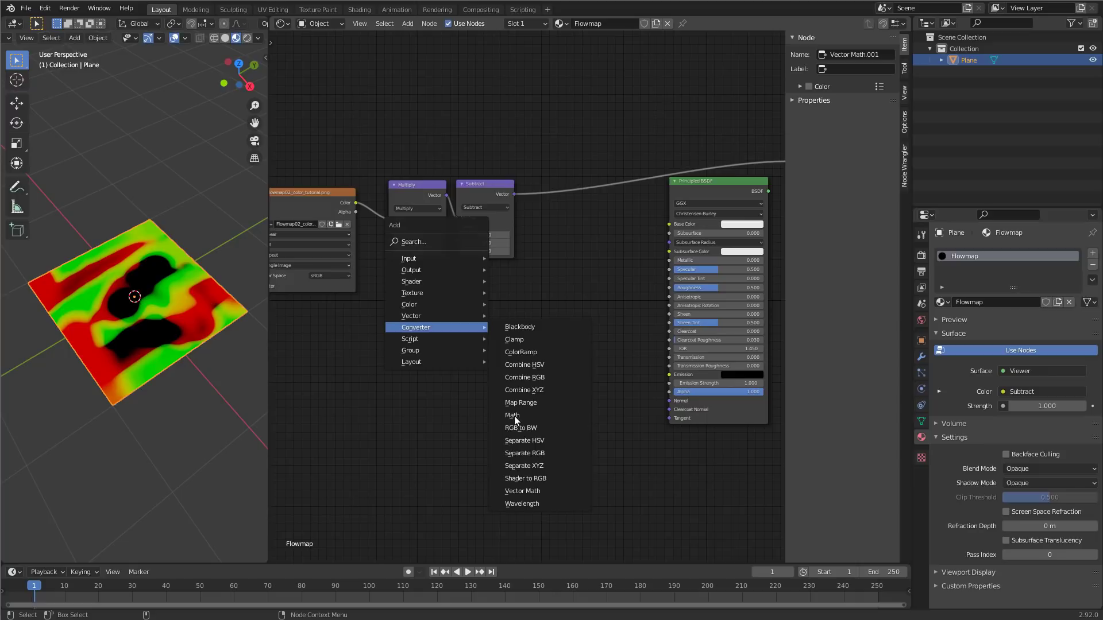
left_click(524, 466)
left_click(428, 376)
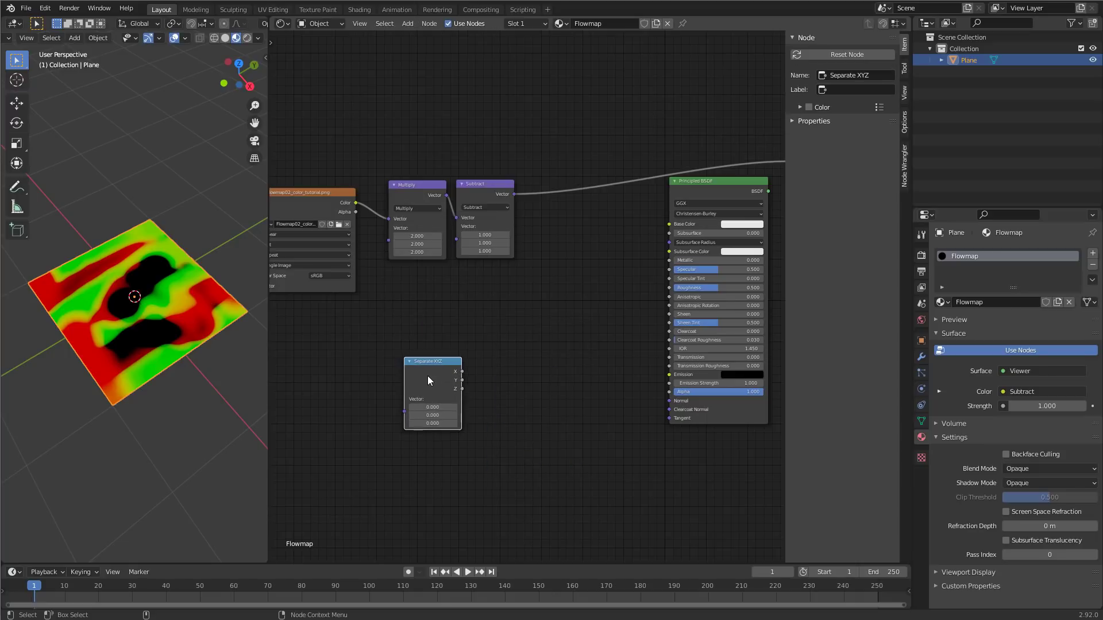
key("shift+a")
mouse_move(436, 372)
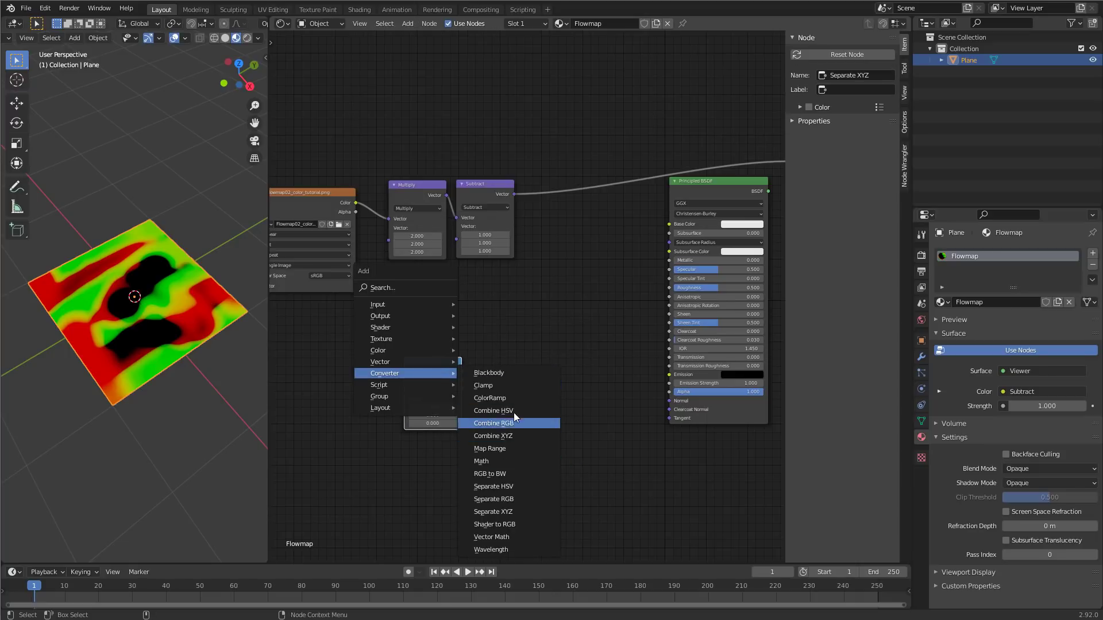
left_click(509, 435)
left_click(511, 377)
- Wire Subtract into Separate XYZ and X/Y into Combine XYZ, then preview Combine XYZ on the plane
left_click_drag(461, 372, 487, 391)
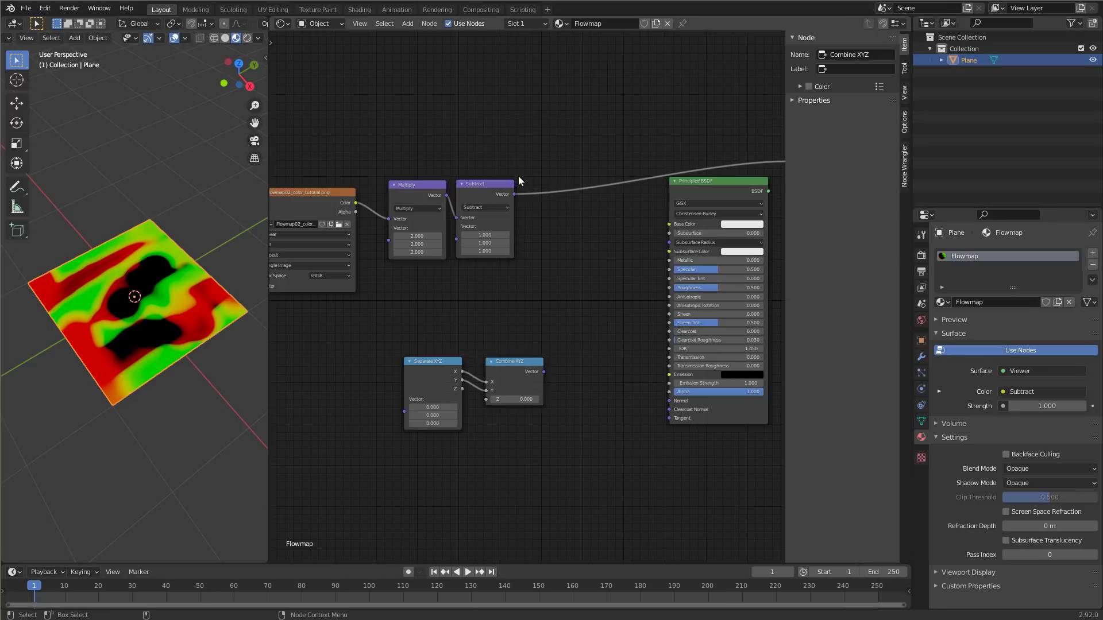
left_click_drag(515, 194, 404, 411)
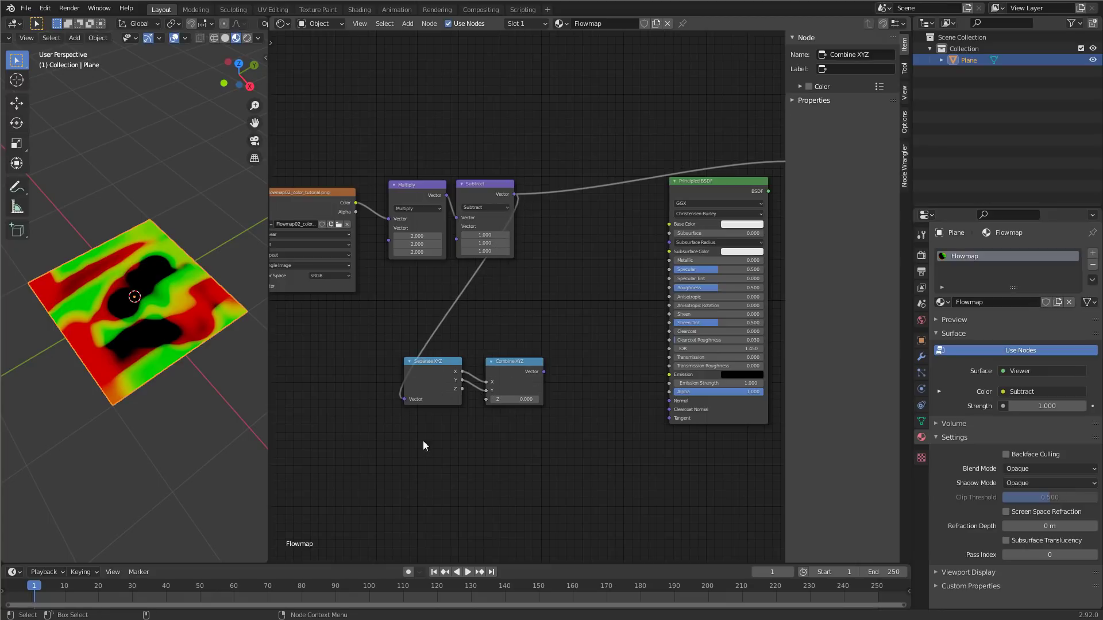
left_click_drag(523, 364, 636, 210)
middle_click_drag(555, 315, 443, 362, "alt")
left_click(511, 273, "ctrl+shift")
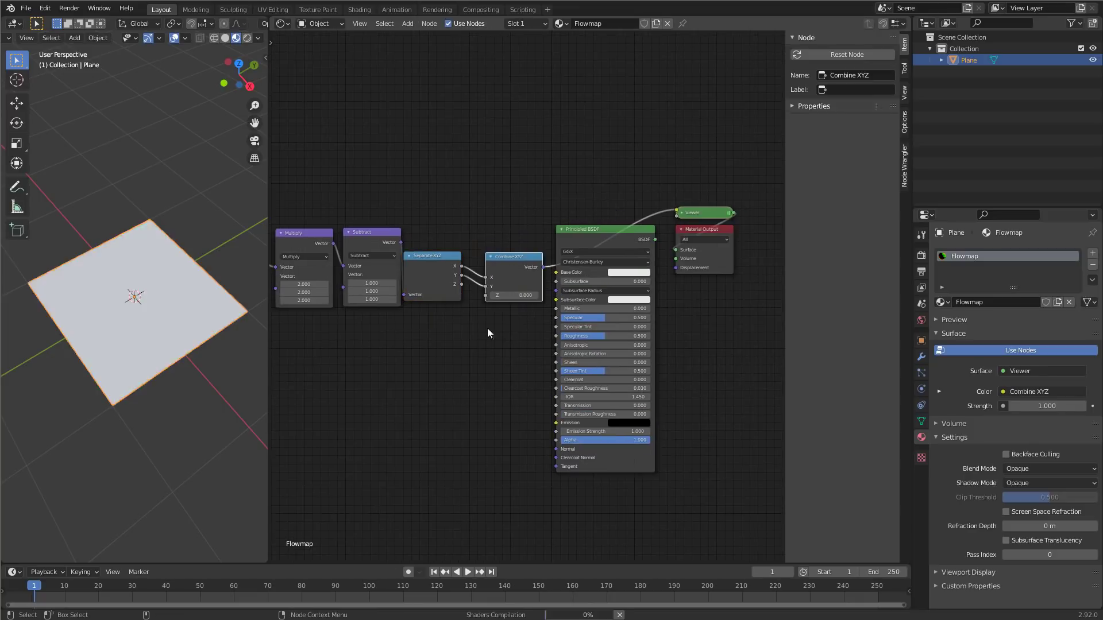
middle_click_drag(522, 381, 626, 328, "alt")
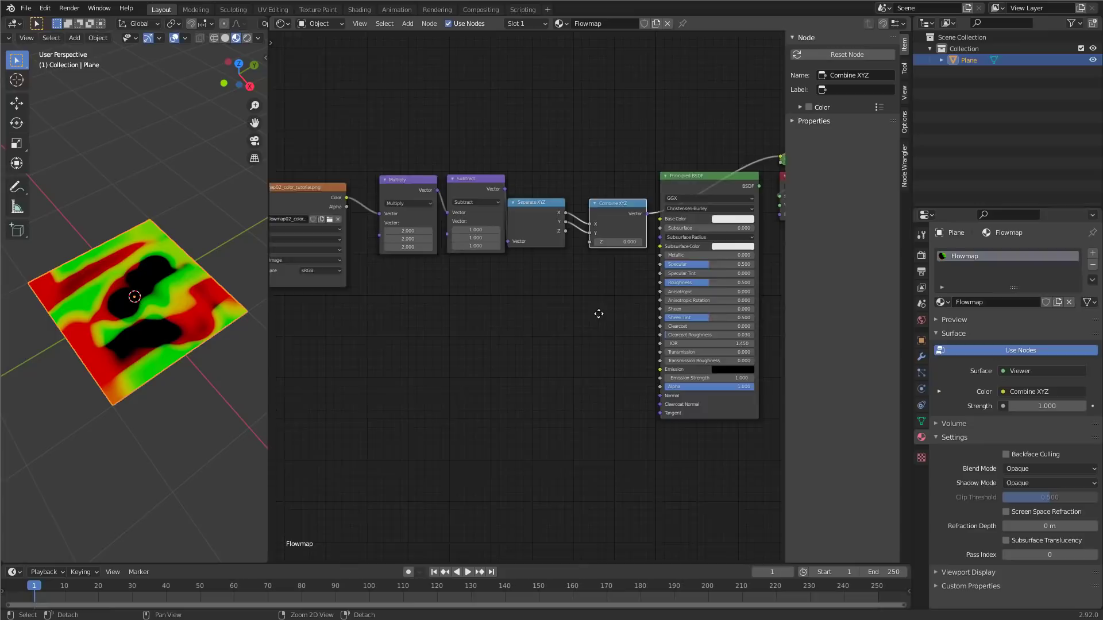
- Duplicate the Subtract node between Combine XYZ and the Viewer and switch it to Multiply
middle_click_drag(598, 313, 412, 335, "alt")
left_click_drag(560, 209, 710, 306)
left_click(478, 352)
left_click(291, 202)
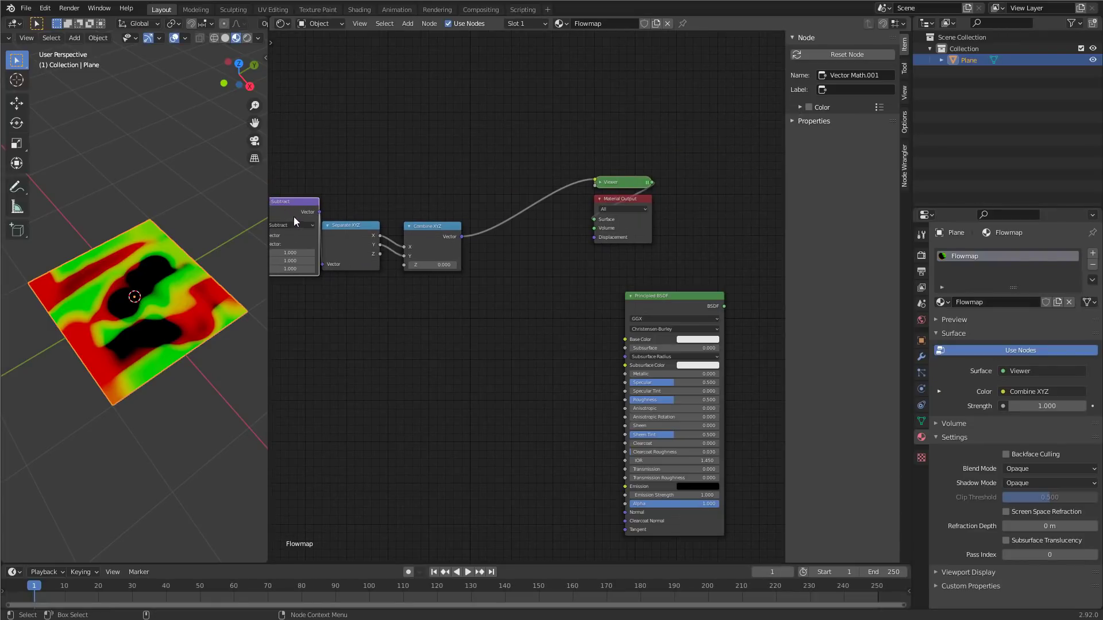
key("shift+d")
left_click(542, 302)
left_click_drag(542, 302, 530, 212)
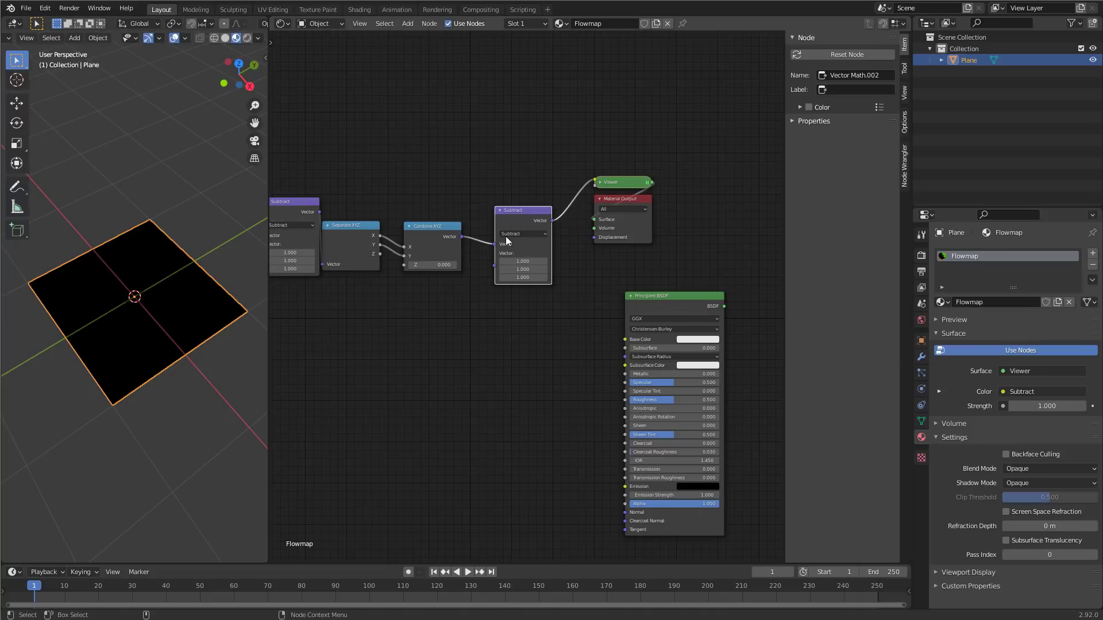
left_click(523, 234)
left_click(510, 261)
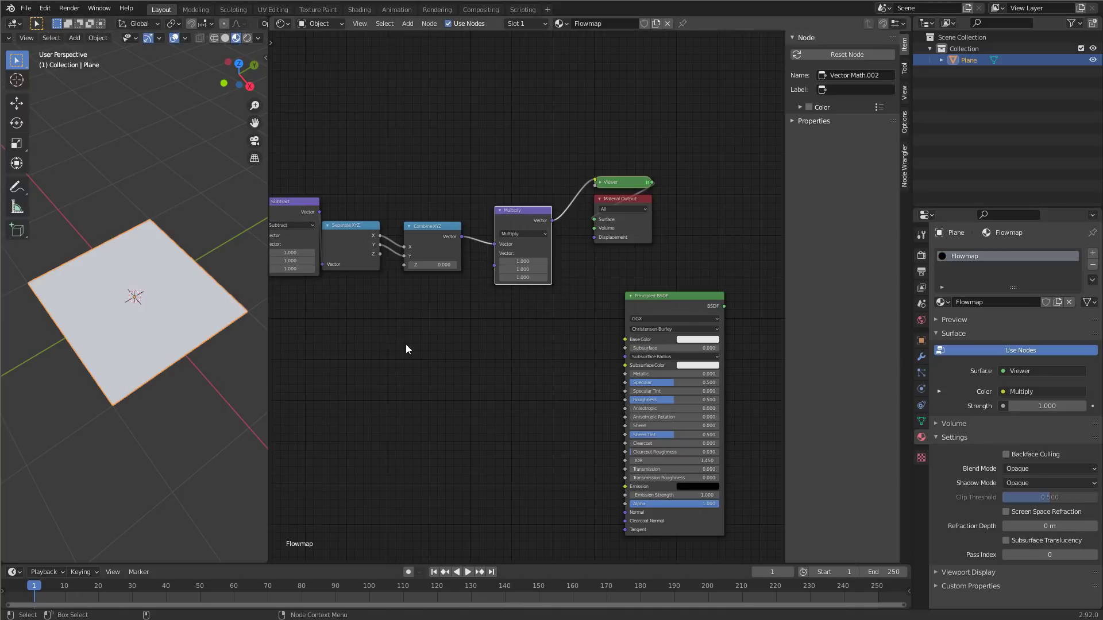
- Add a Value node via search, connect it to Multiply's second input, and set it to 0.600
key("shift+a")
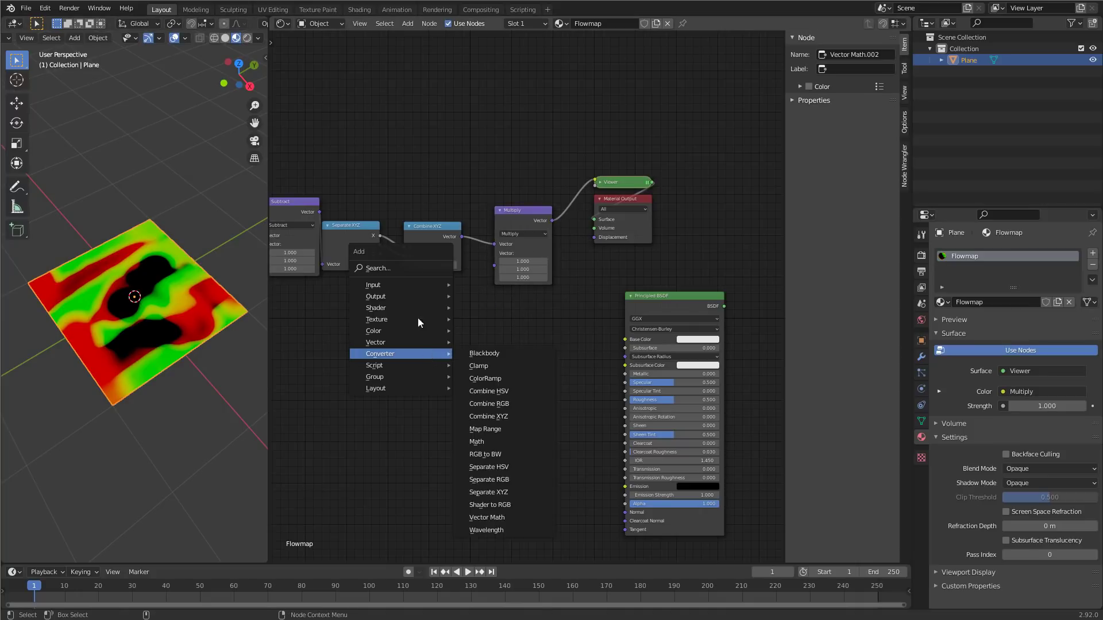
left_click(426, 267)
type("value")
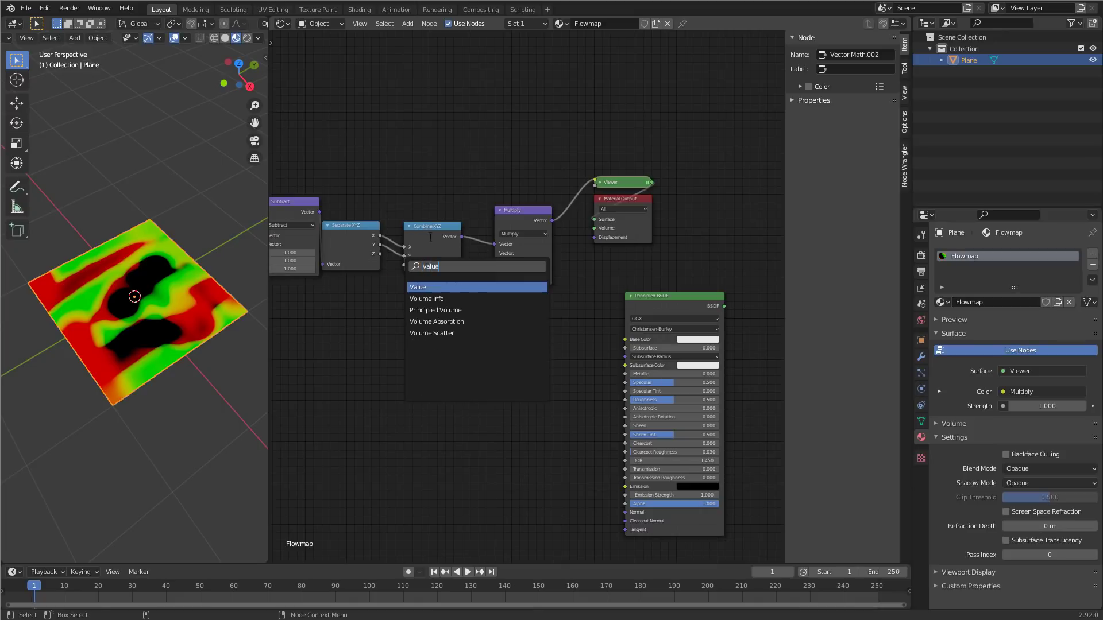
key("Return")
left_click(392, 250)
left_click_drag(446, 294, 500, 264)
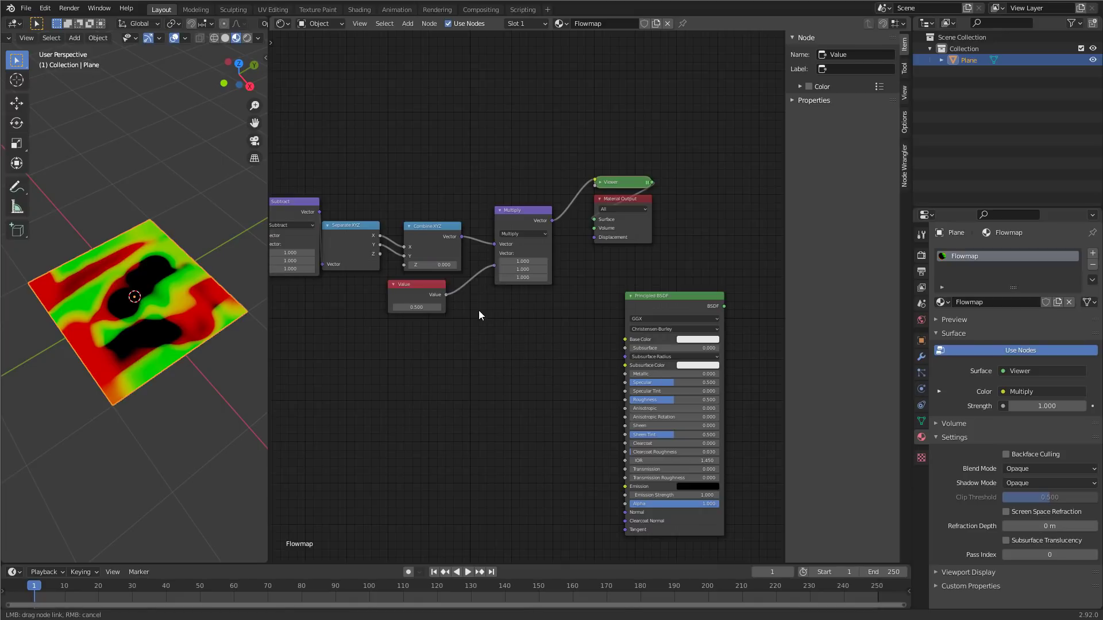
middle_click_drag(520, 293, 509, 217, "ctrl")
middle_click_drag(467, 305, 532, 312)
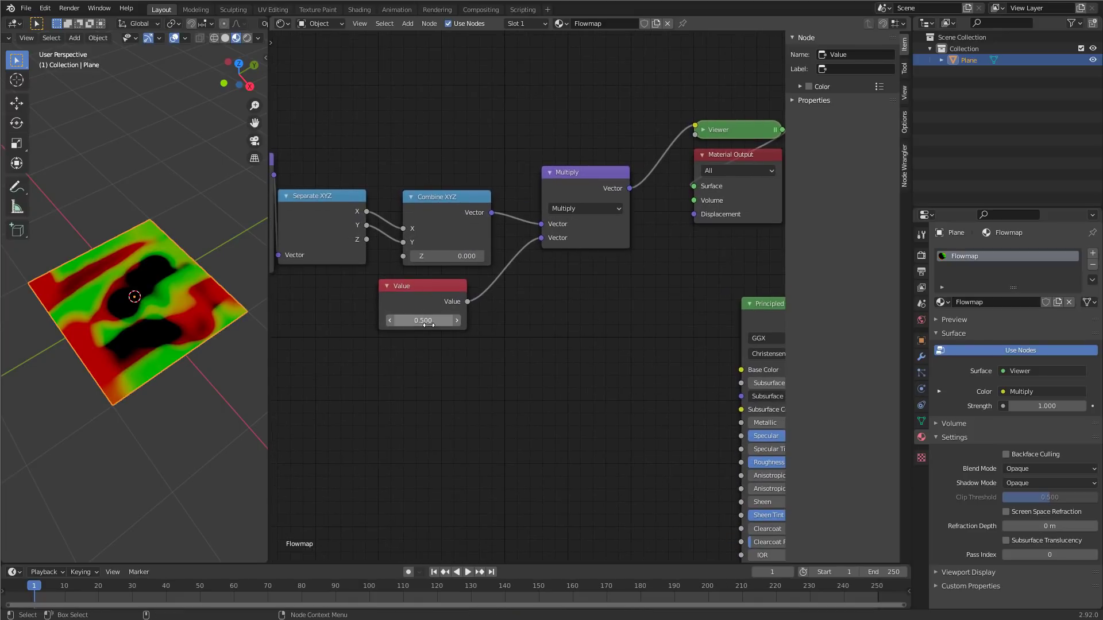
left_click_drag(432, 320, 409, 321)
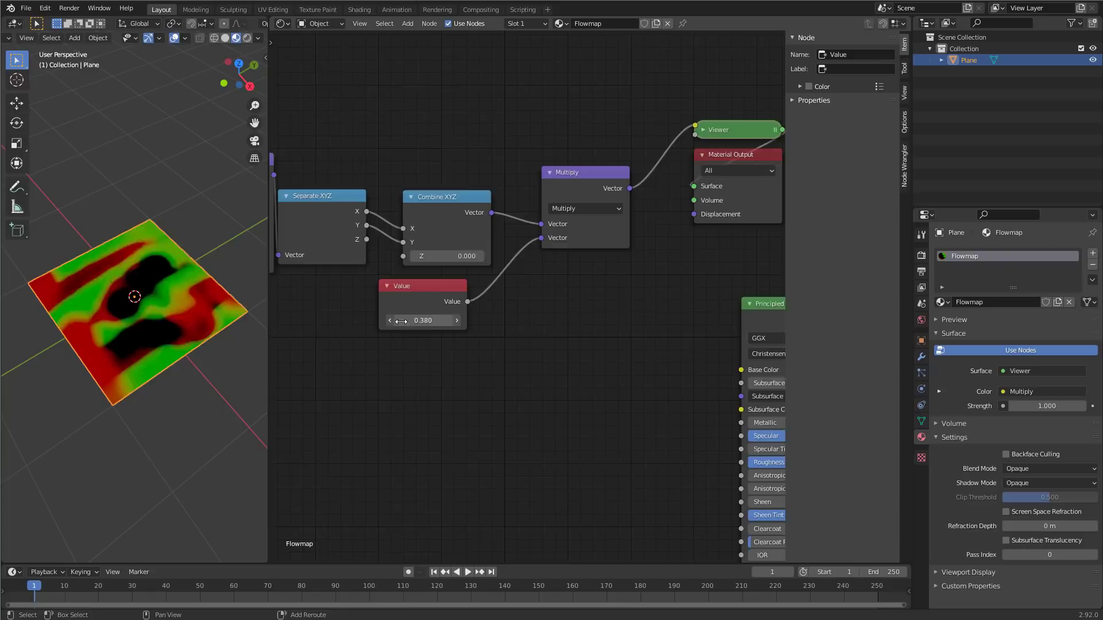
scroll(396, 362, "down", 4)
middle_click_drag(378, 384, 463, 353)
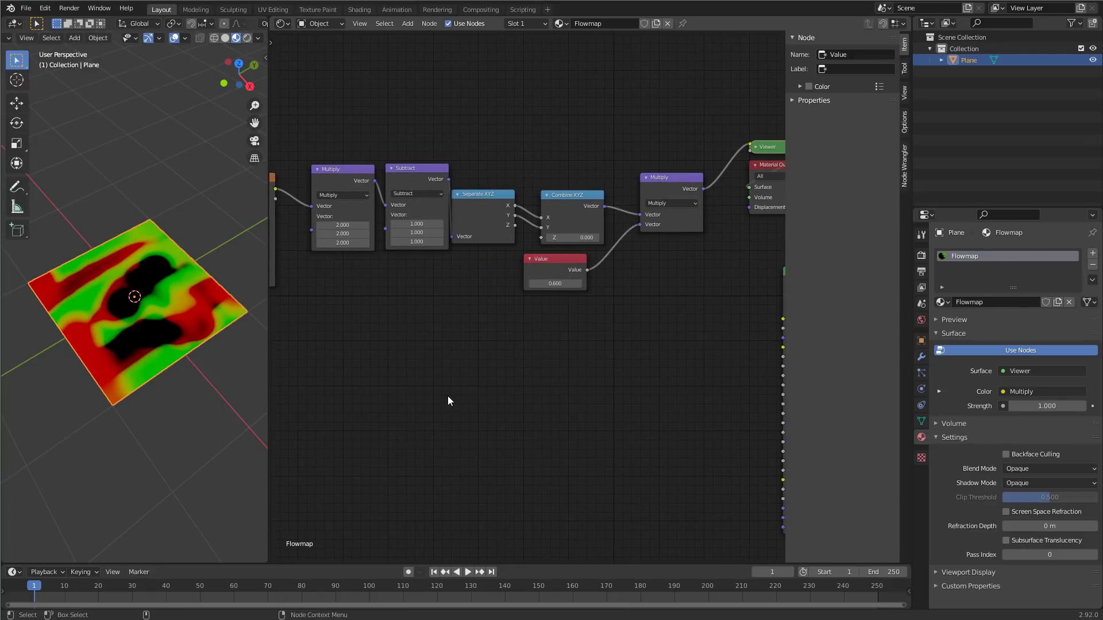
middle_click_drag(369, 310, 576, 325)
- Duplicate the flowmap Image Texture node and place the copy below the node chain
left_click(437, 203)
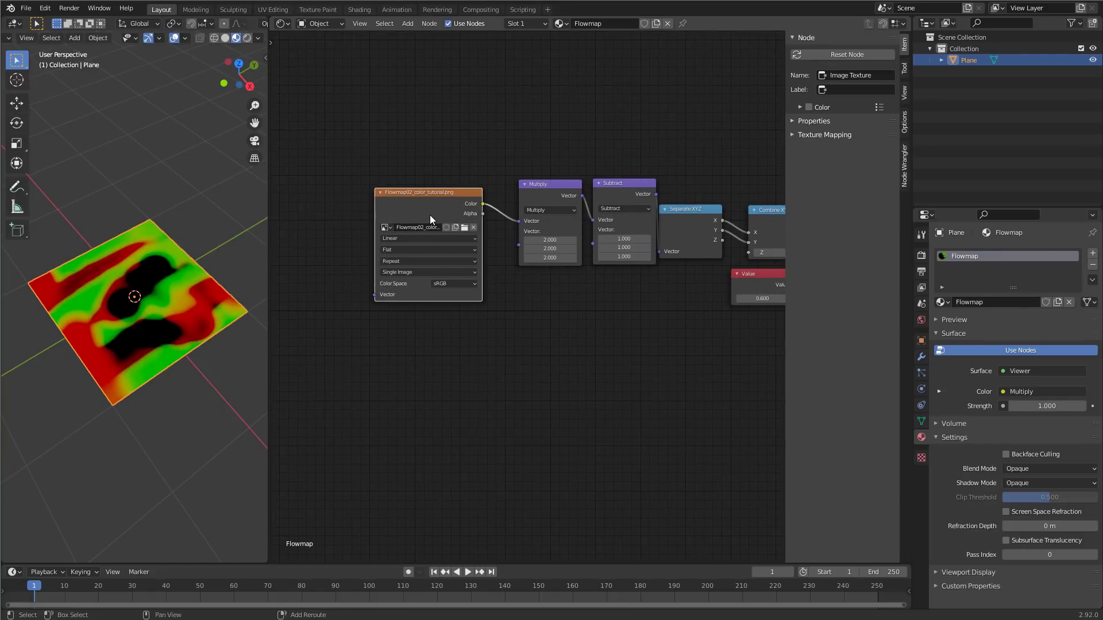
key("shift+d")
left_click(629, 492)
- In an Image Editor, create a new Color Grid image named 'test'
left_click(14, 22)
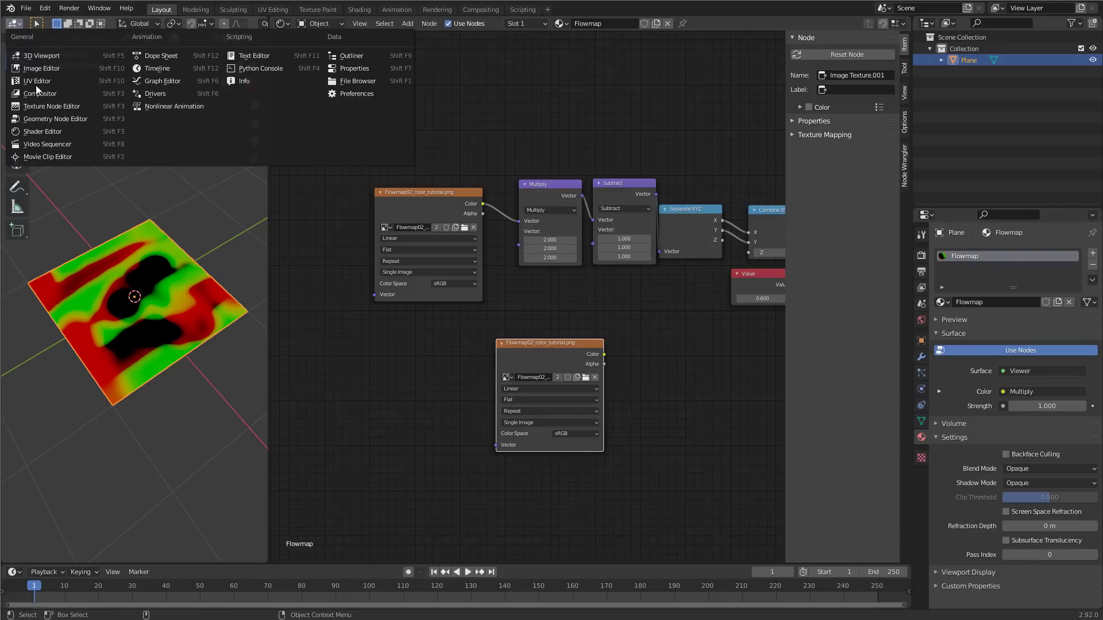
left_click(56, 70)
left_click(163, 24)
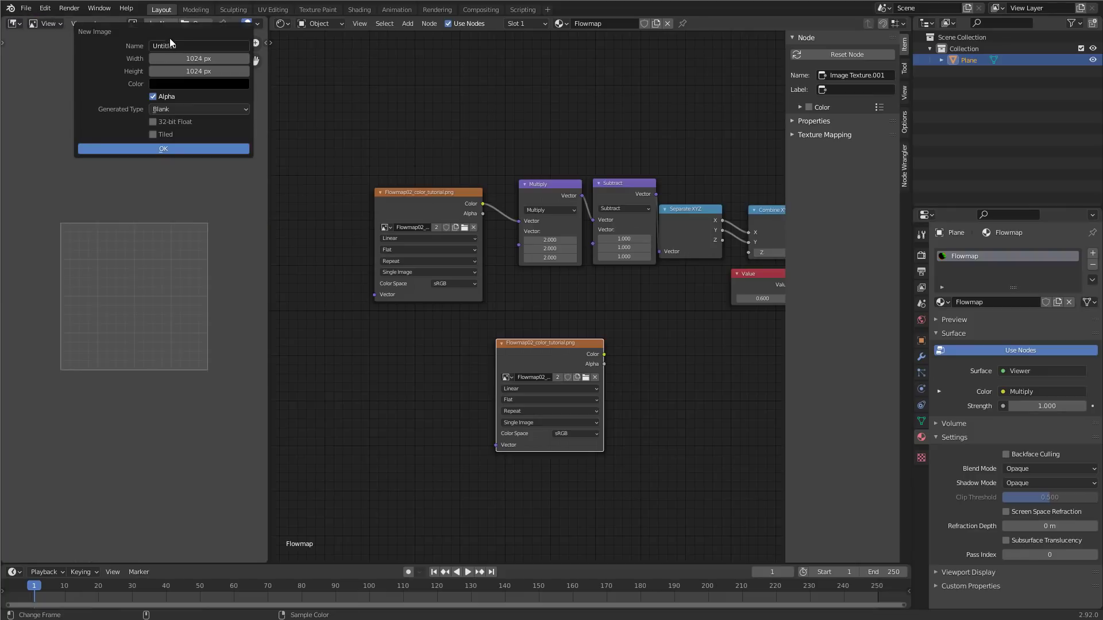
left_click(182, 46)
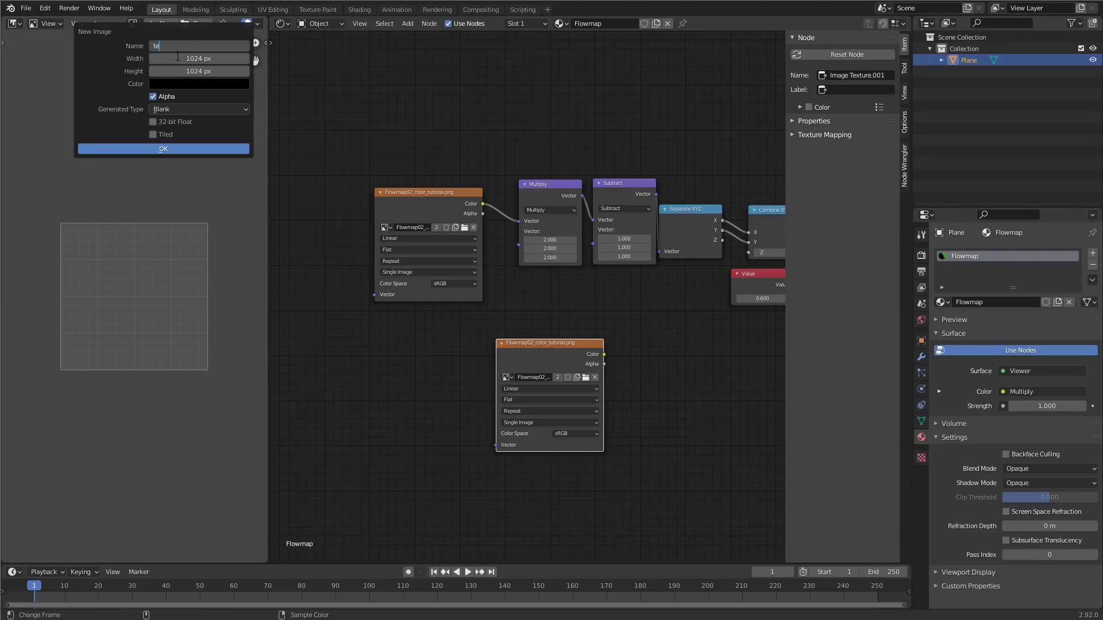
key("Return")
left_click(184, 112)
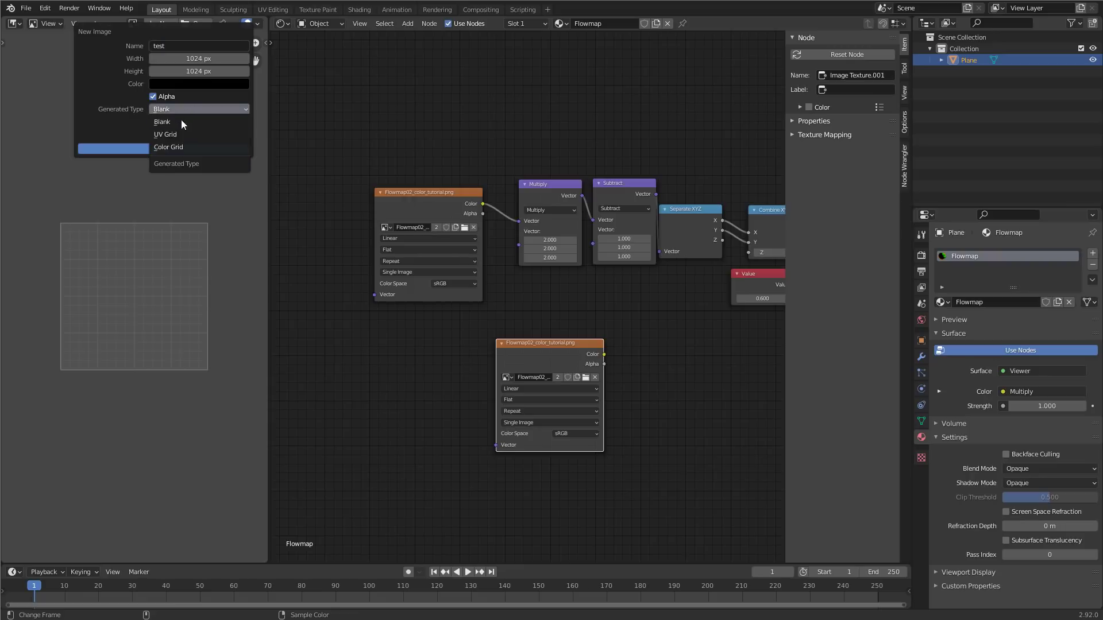
left_click(175, 150)
left_click(171, 149)
- Return the area to 3D Viewport, load 'test' into the second Image Texture node and preview it
left_click(15, 24)
left_click(57, 55)
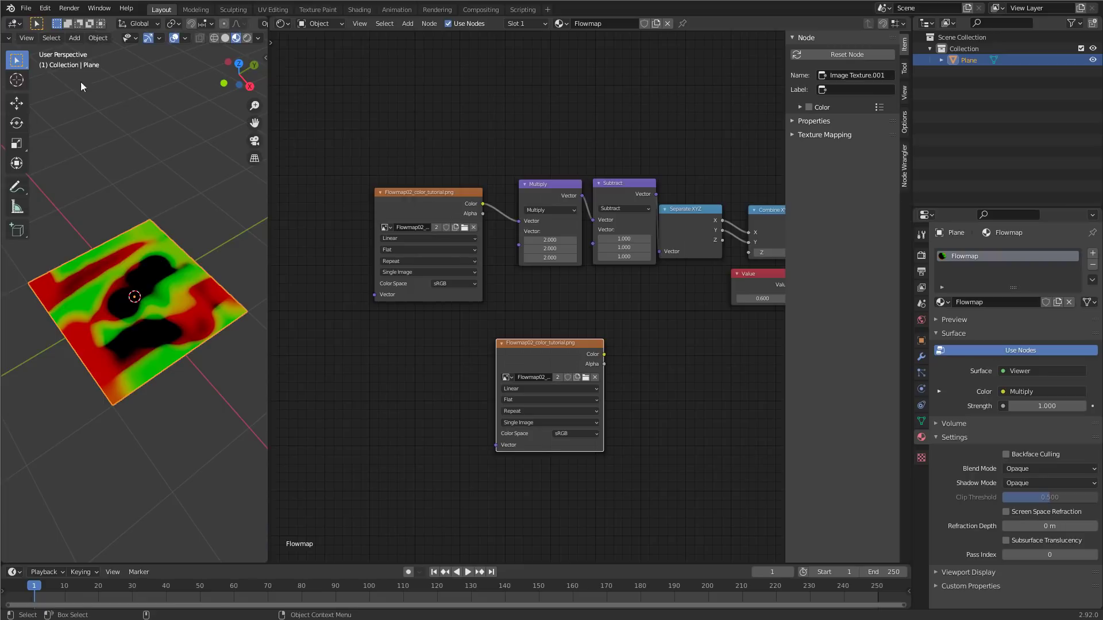
left_click(508, 378)
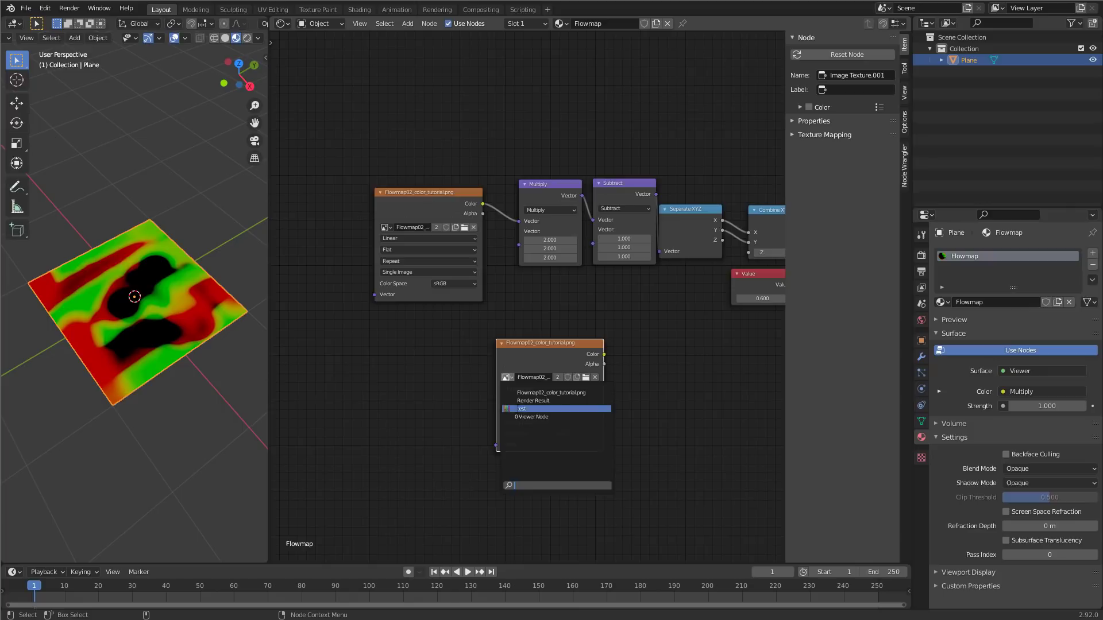
left_click(535, 409)
left_click(529, 381, "ctrl+shift")
left_click(343, 429)
- Zoom out the node graph and open the add-node search
middle_click_drag(695, 432, 593, 419, "alt")
right_click_drag(593, 420, 608, 379, "alt")
middle_click_drag(608, 380, 545, 388, "alt")
scroll(560, 376, "down", 1)
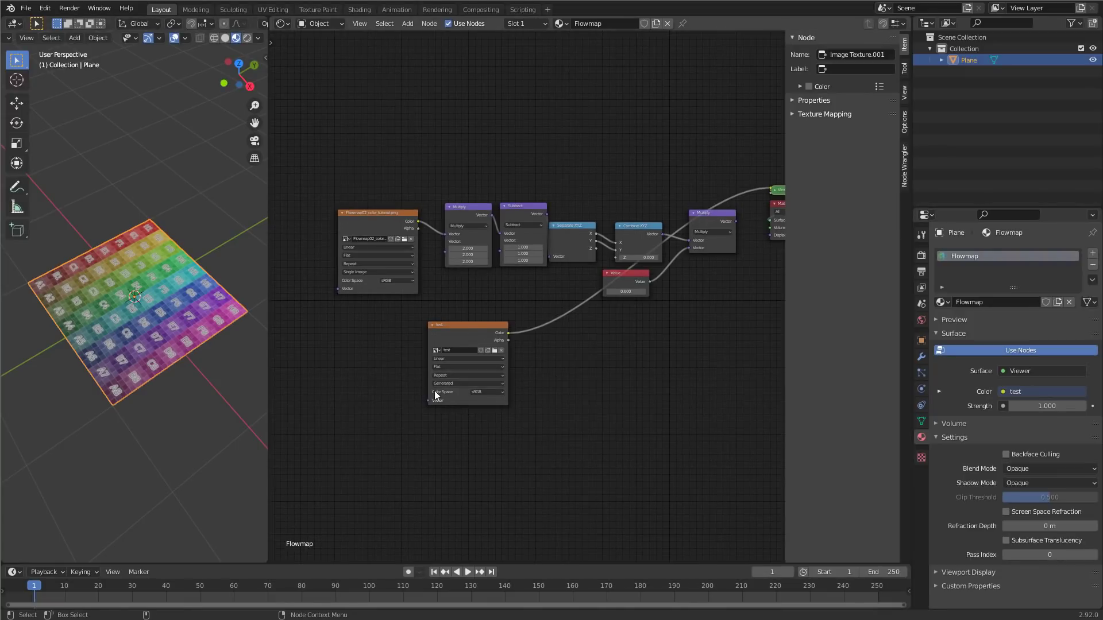
key("shift+a")
left_click(314, 374)
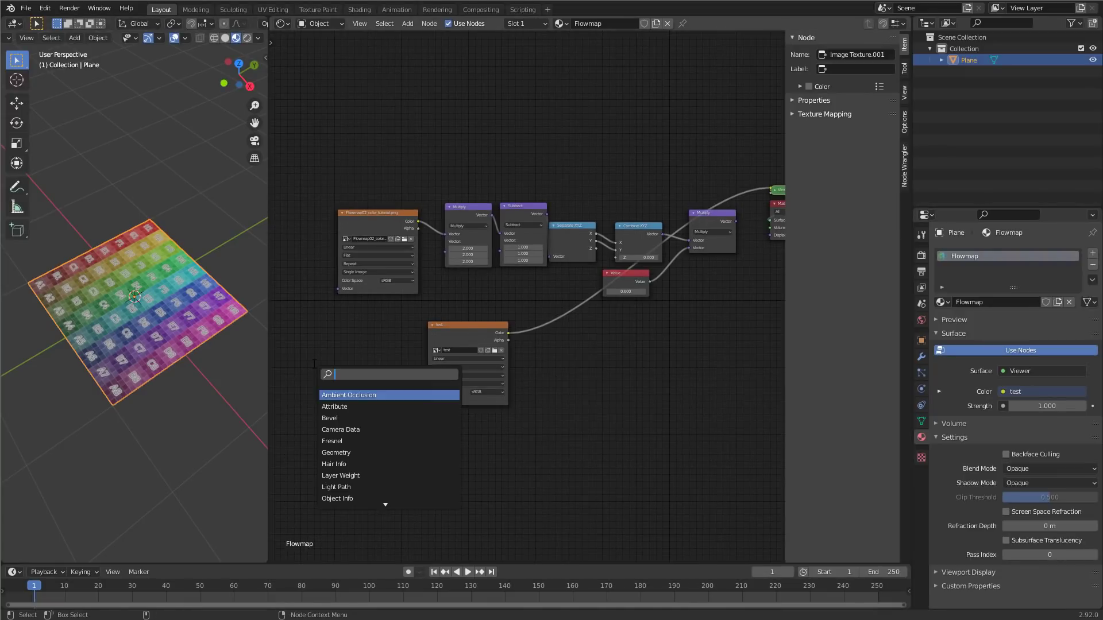
- Add a Texture Coordinate node left of the test image node via the 'tex' search
type("text")
left_click(378, 394)
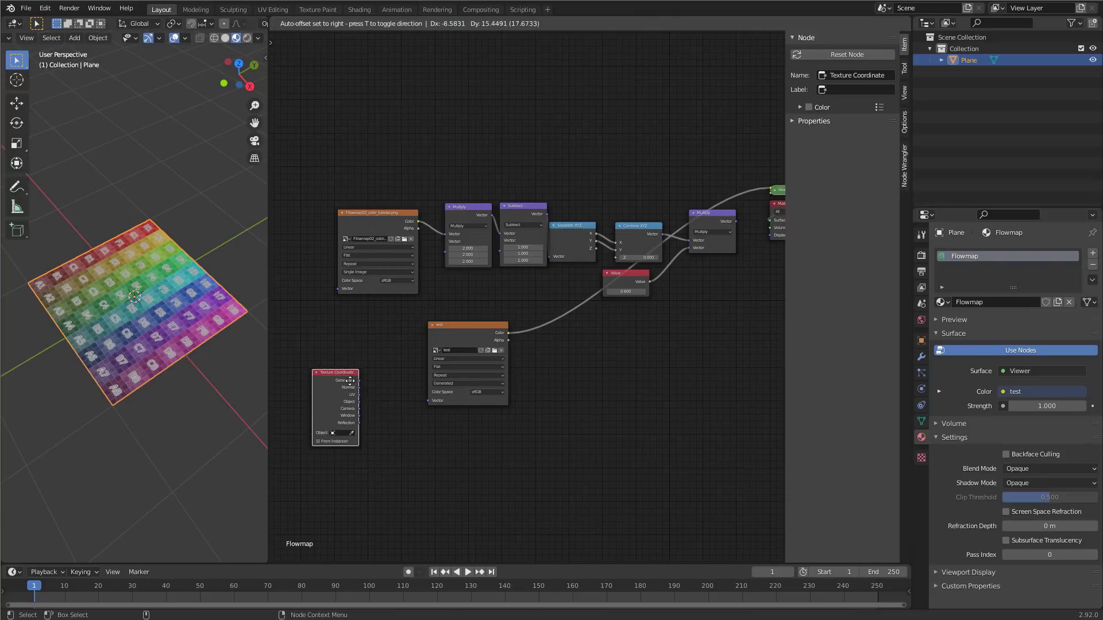
left_click(345, 362)
right_click_drag(346, 362, 426, 319, "alt")
middle_click_drag(425, 318, 455, 305, "alt")
scroll(455, 305, "down", 3)
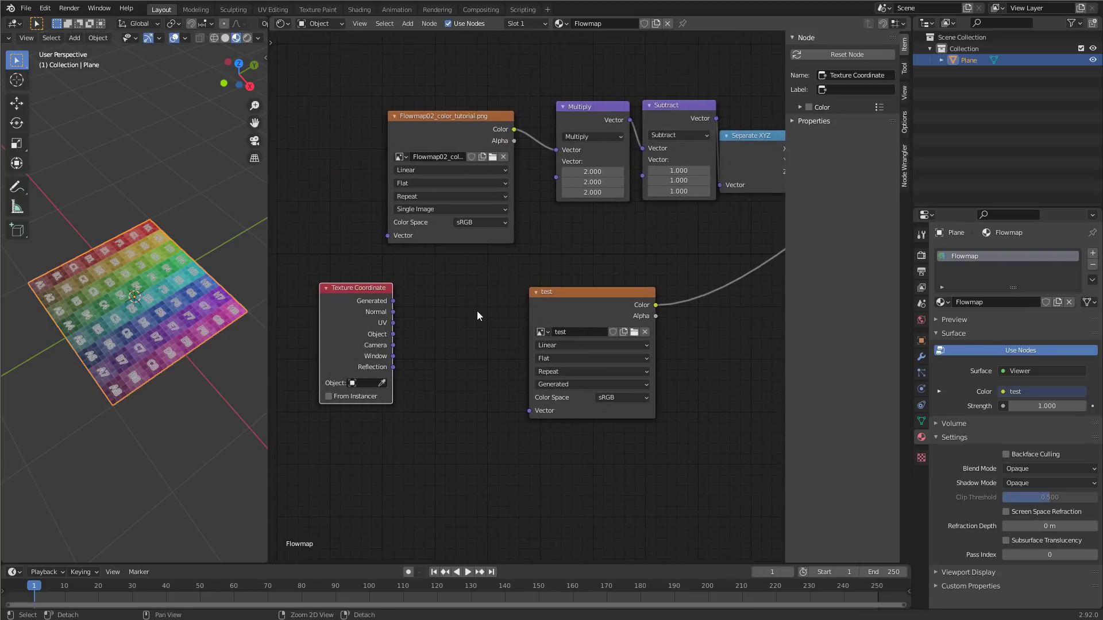
middle_click_drag(537, 323, 434, 281, "alt")
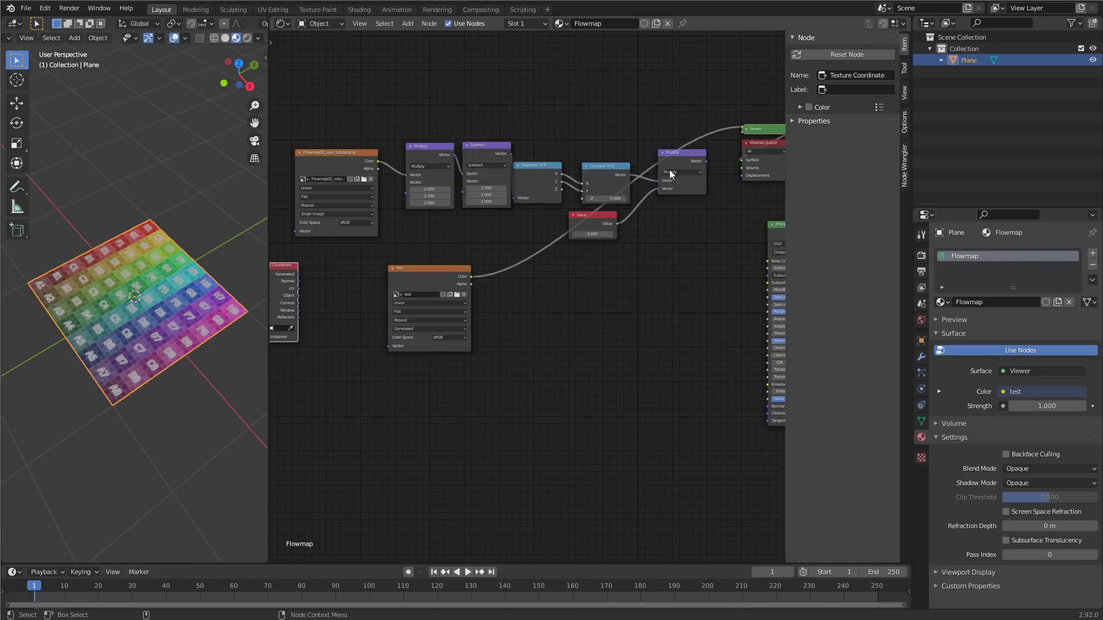
- Duplicate the Multiply node, feed it UV and the scaled flow vector, and set it to Add
left_click(671, 172)
key("shift+d")
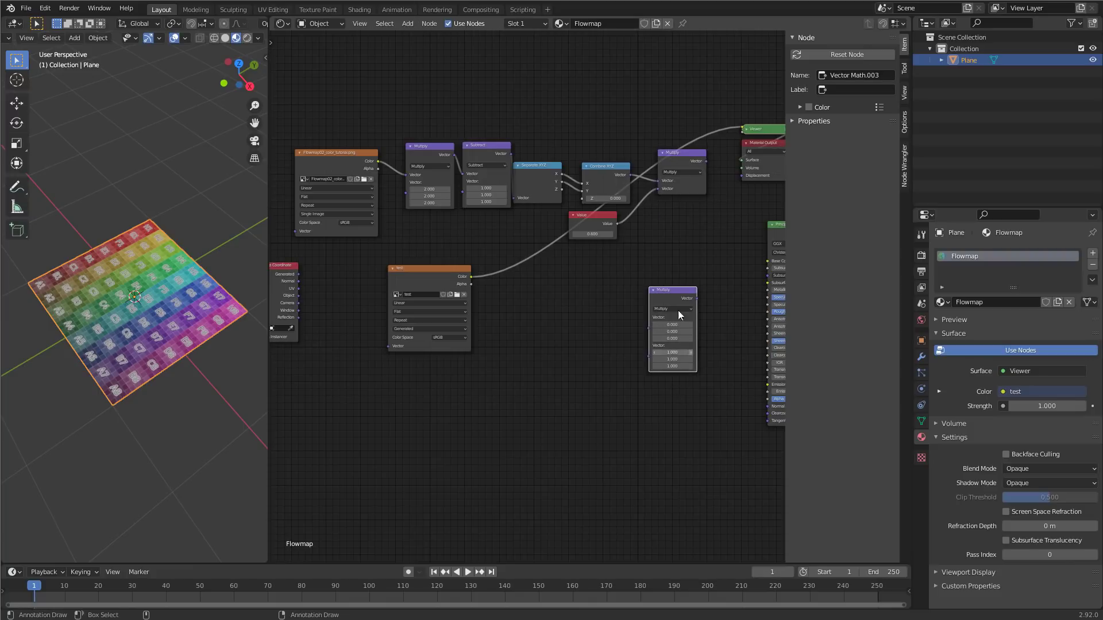
left_click(648, 227)
left_click_drag(299, 288, 633, 281)
left_click_drag(707, 162, 637, 288)
left_click(653, 272)
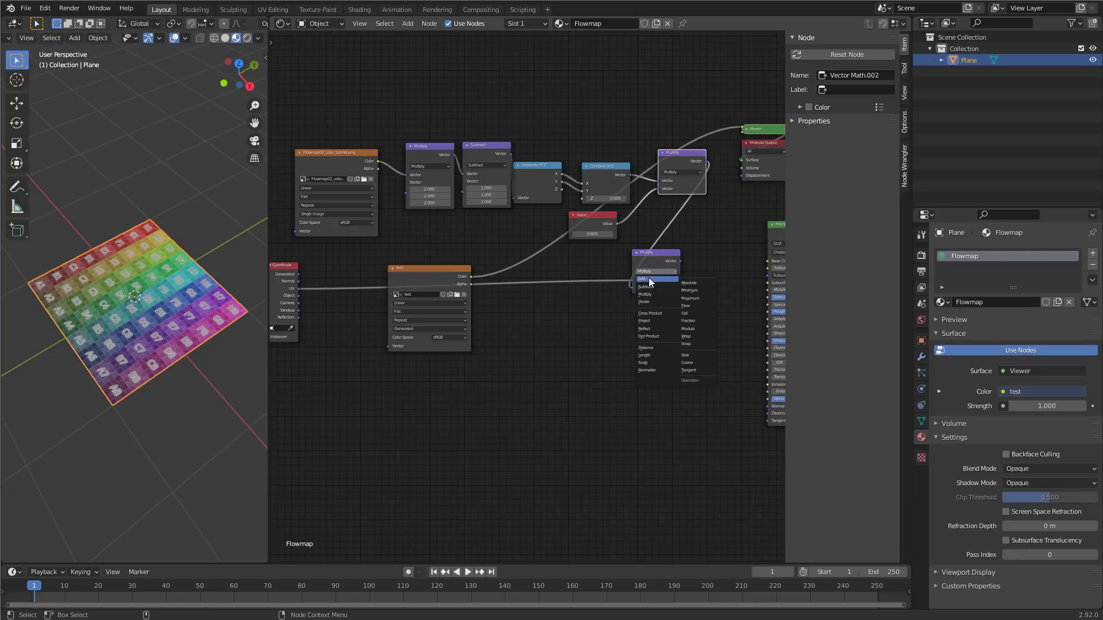
left_click(651, 283)
- Rearrange the nodes and connect the Add output to the test image's Vector input
middle_click_drag(693, 358, 669, 348)
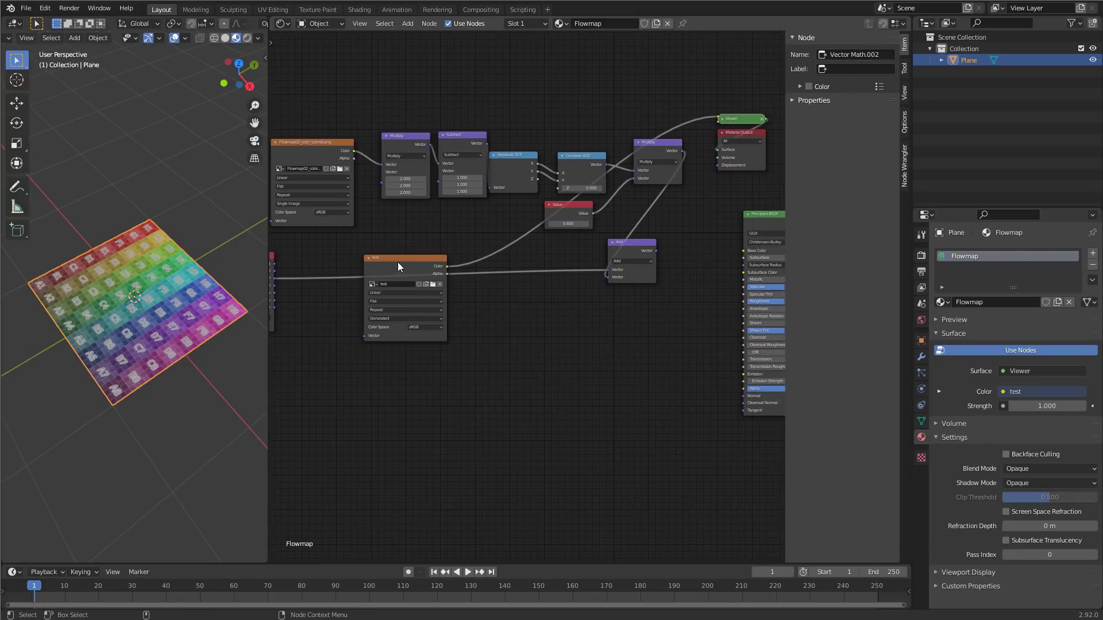
left_click_drag(398, 266, 666, 323)
middle_click_drag(583, 364, 384, 385)
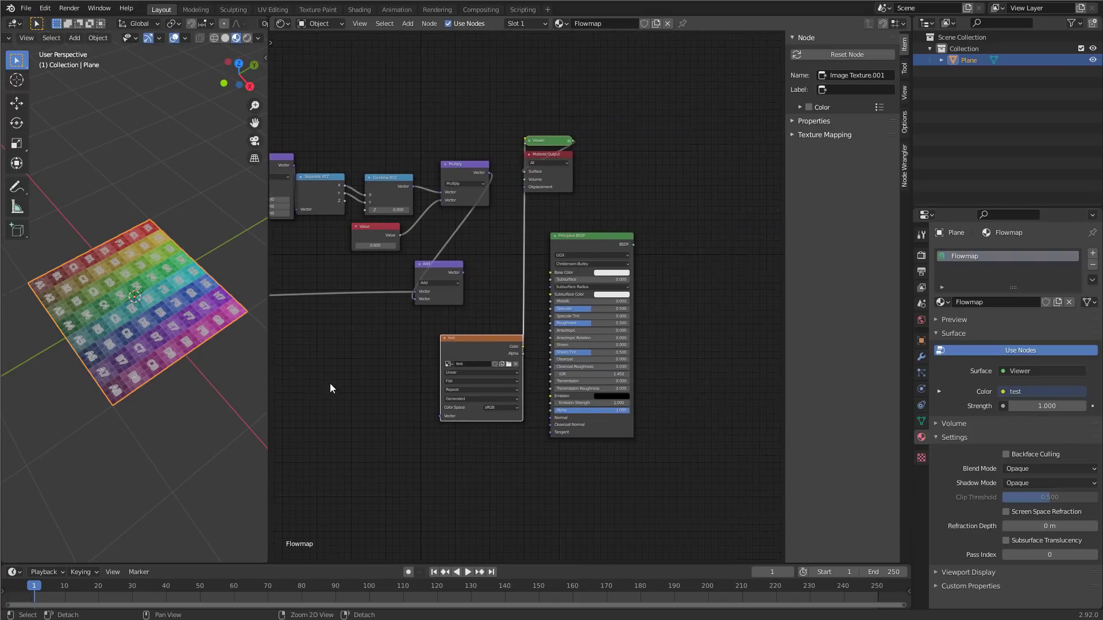
left_click_drag(572, 236, 671, 234)
left_click_drag(536, 153, 692, 145)
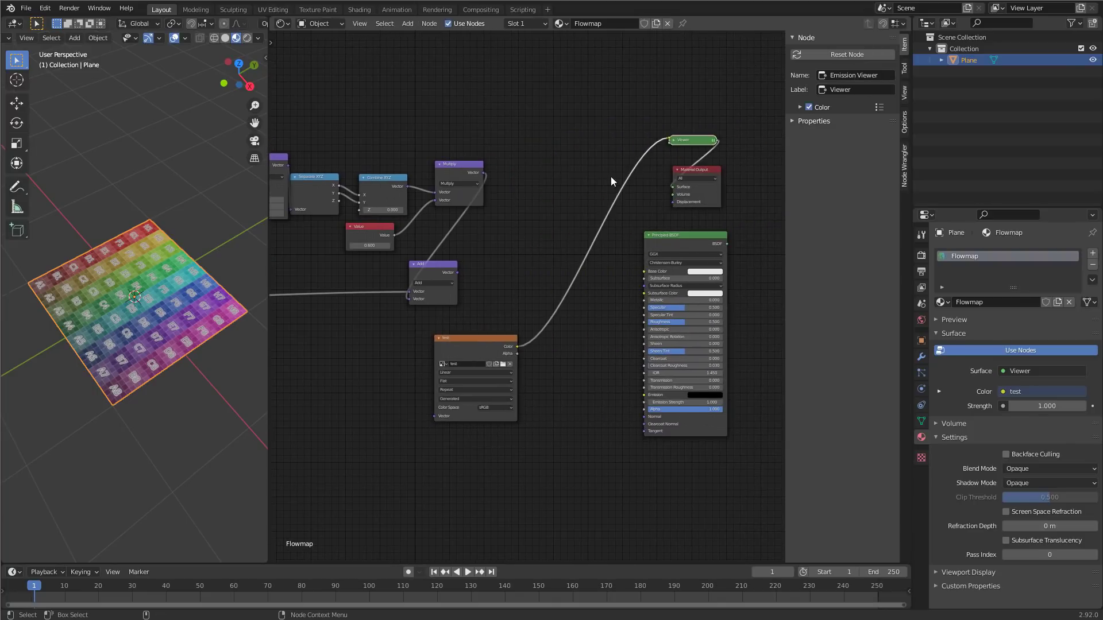
left_click_drag(470, 333, 531, 245)
left_click_drag(457, 272, 497, 329)
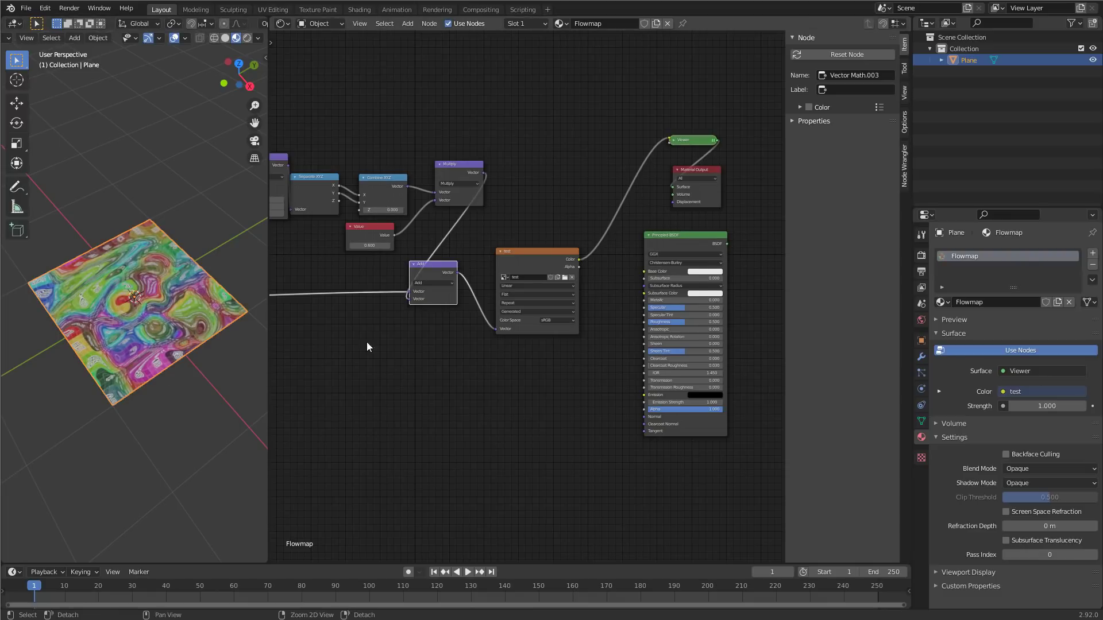
- Try flow strength values 0.350 and 2.570, then settle the Value node at 0.520
middle_click_drag(278, 308, 379, 369)
scroll(460, 333, "up", 4)
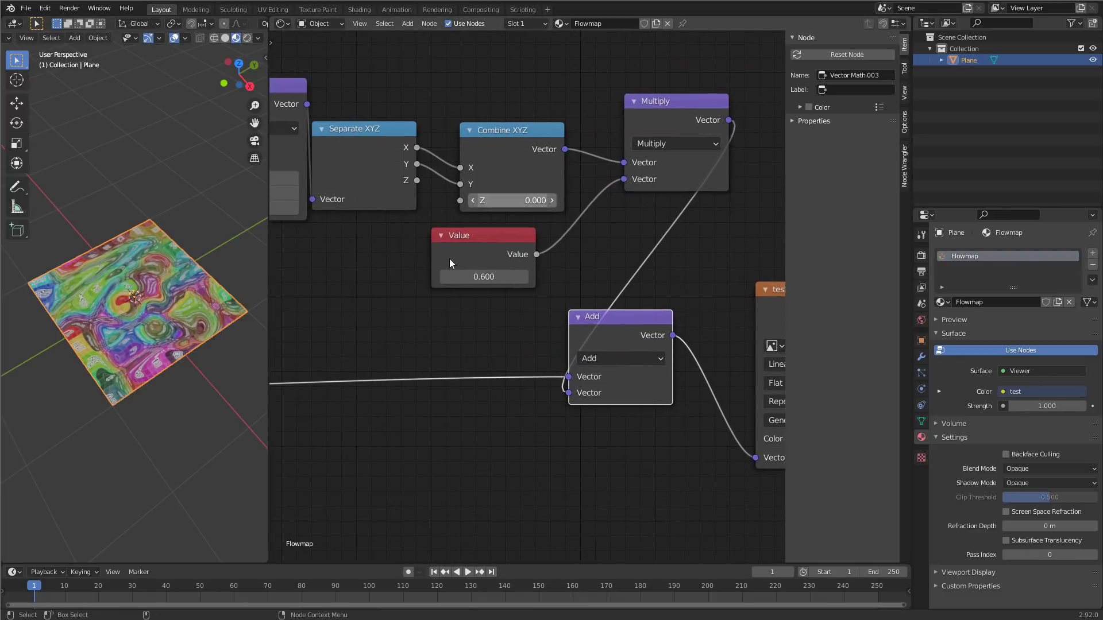
left_click_drag(500, 277, 470, 308)
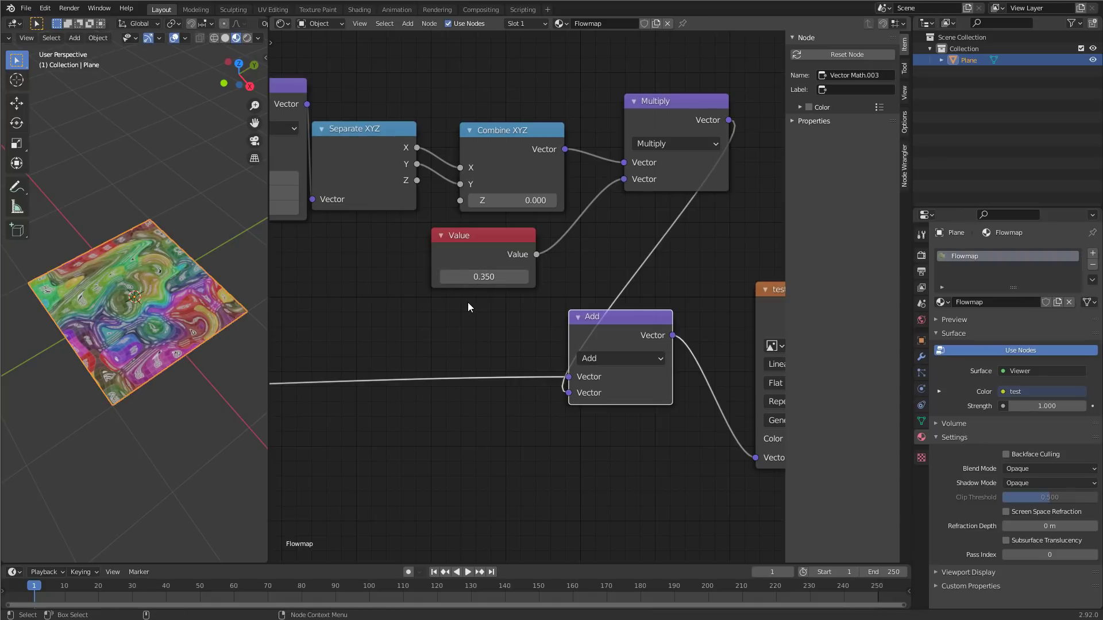
left_click_drag(479, 277, 581, 292)
scroll(154, 339, "up", 4)
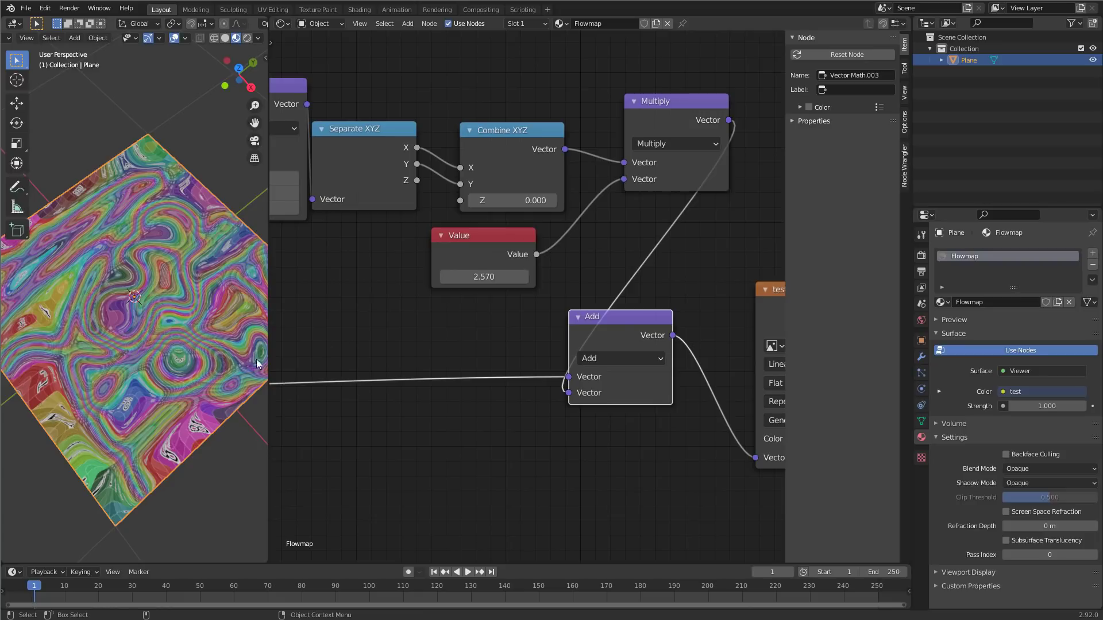
left_click_drag(460, 277, 512, 277)
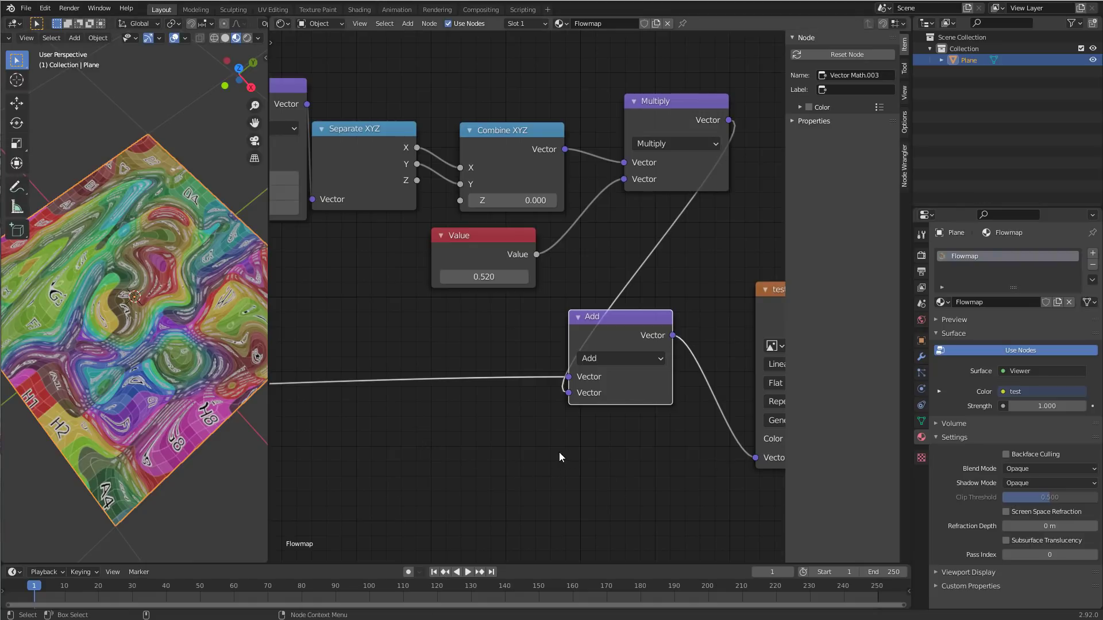
- Hide the node editor sidebar and widen the node editor, framing the Multiply and Add nodes
key("n")
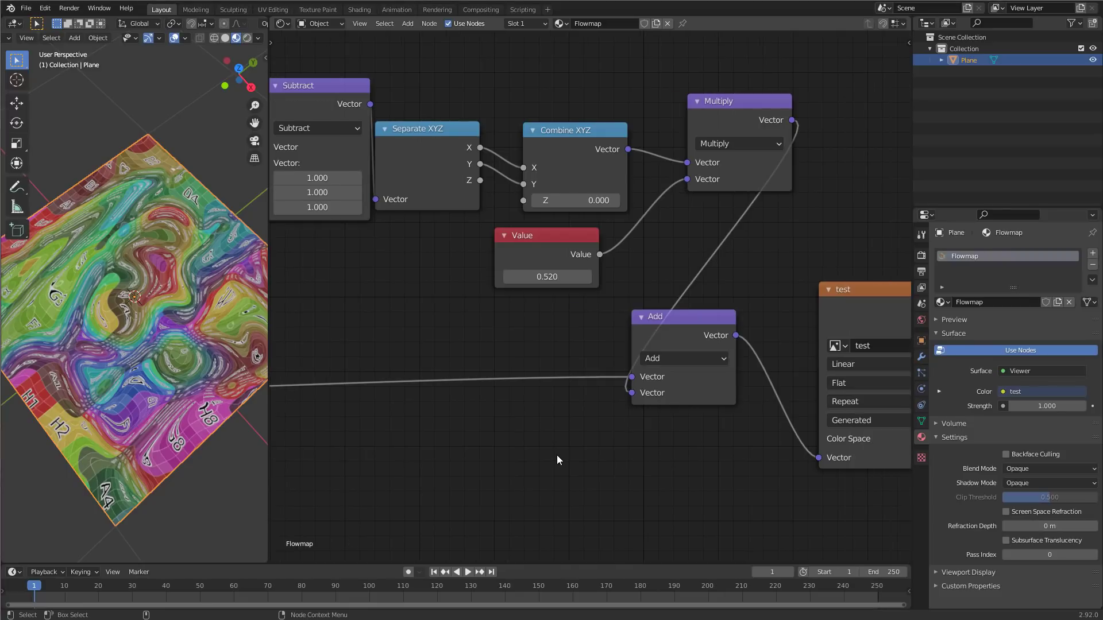
left_click_drag(267, 451, 175, 446)
middle_click_drag(323, 456, 707, 397, "alt")
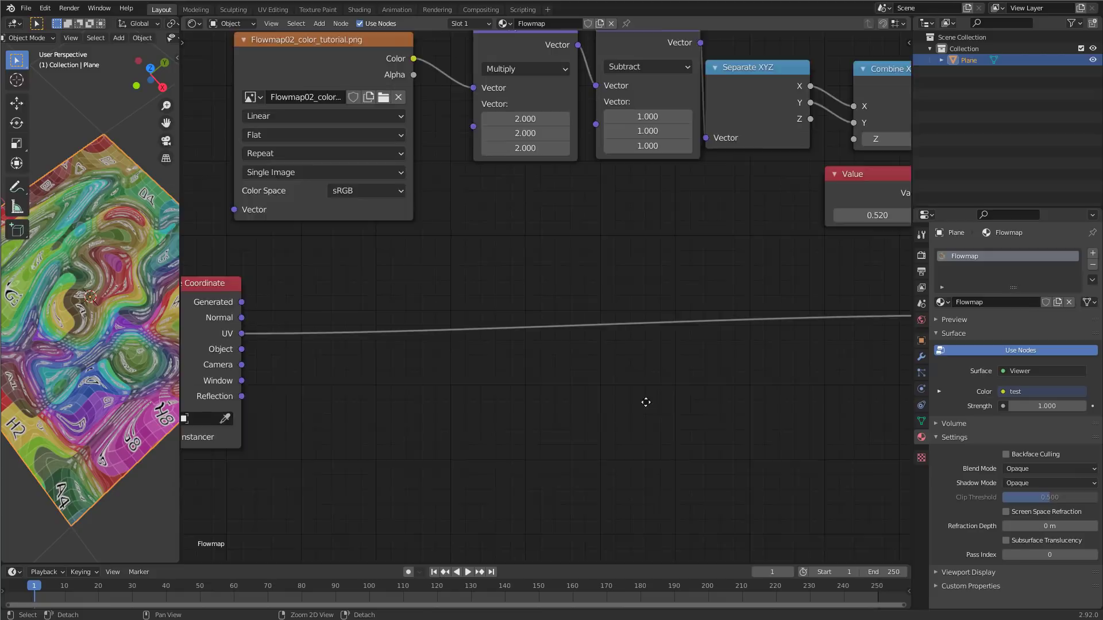
right_click_drag(645, 402, 557, 399, "alt")
middle_click_drag(594, 411, 529, 386, "alt")
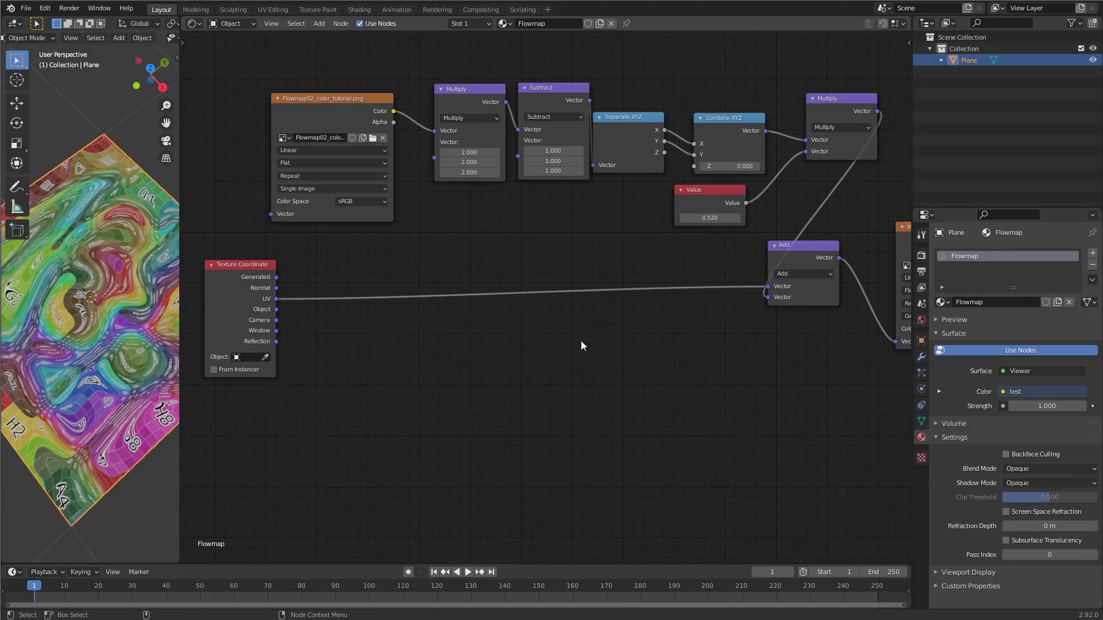
- Add a Value node with the #frame driver expression and test it by playing the animation
key("shift+a")
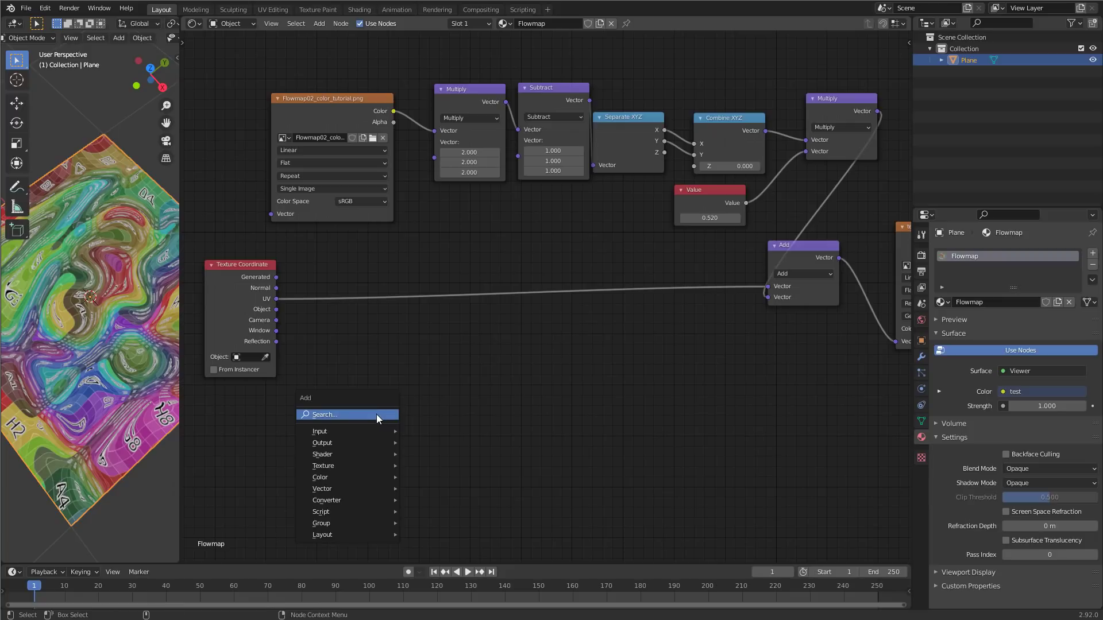
left_click(380, 415)
type("value")
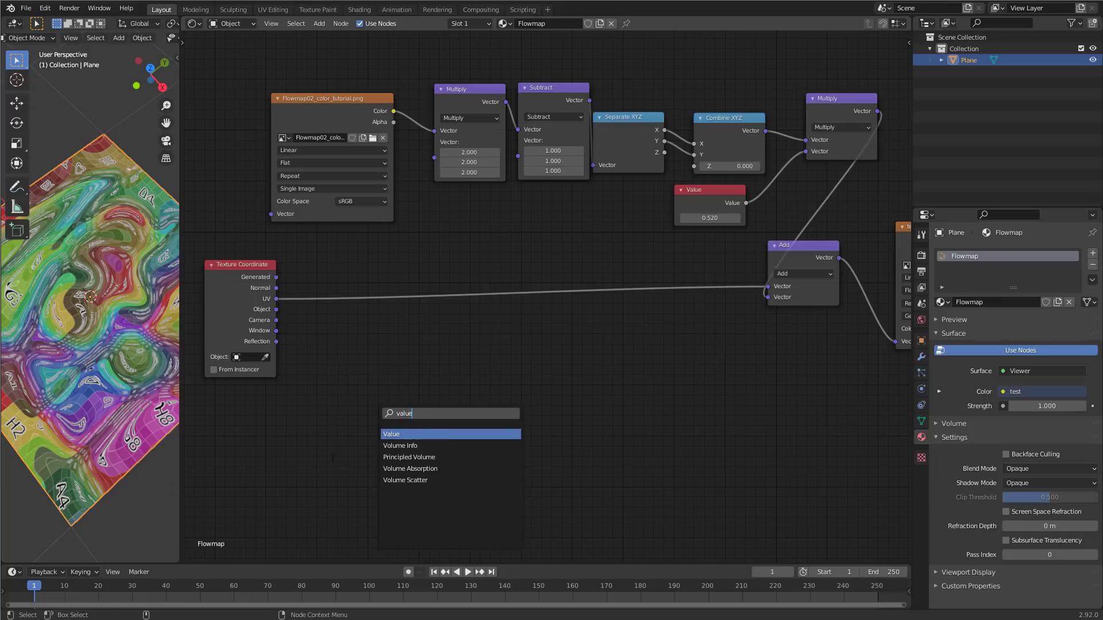
key("Return")
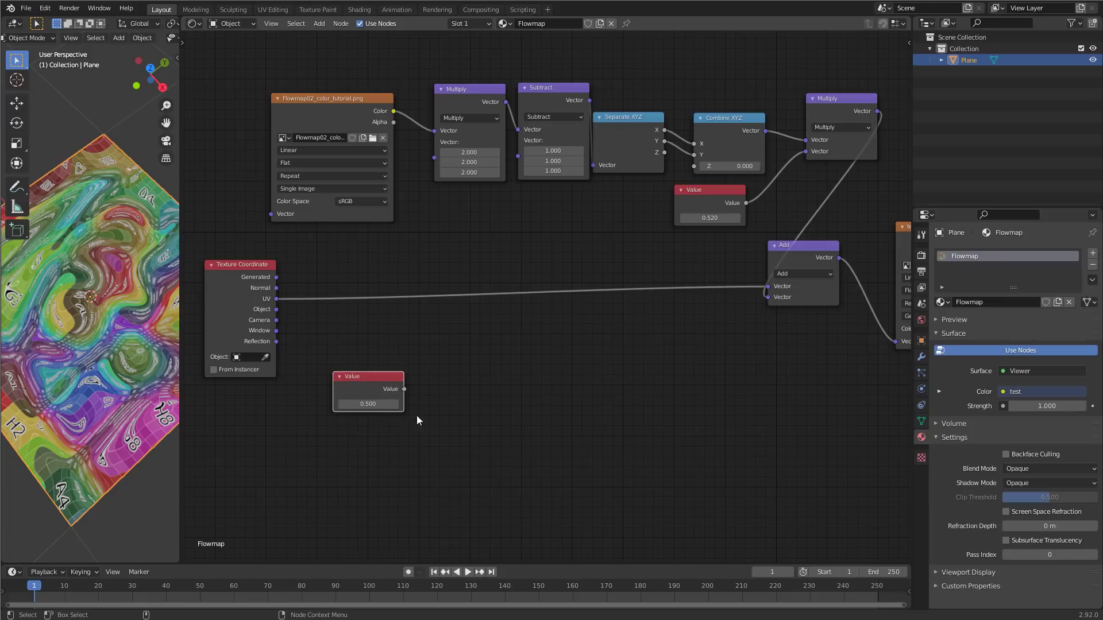
left_click(376, 405)
key("Return")
key("space")
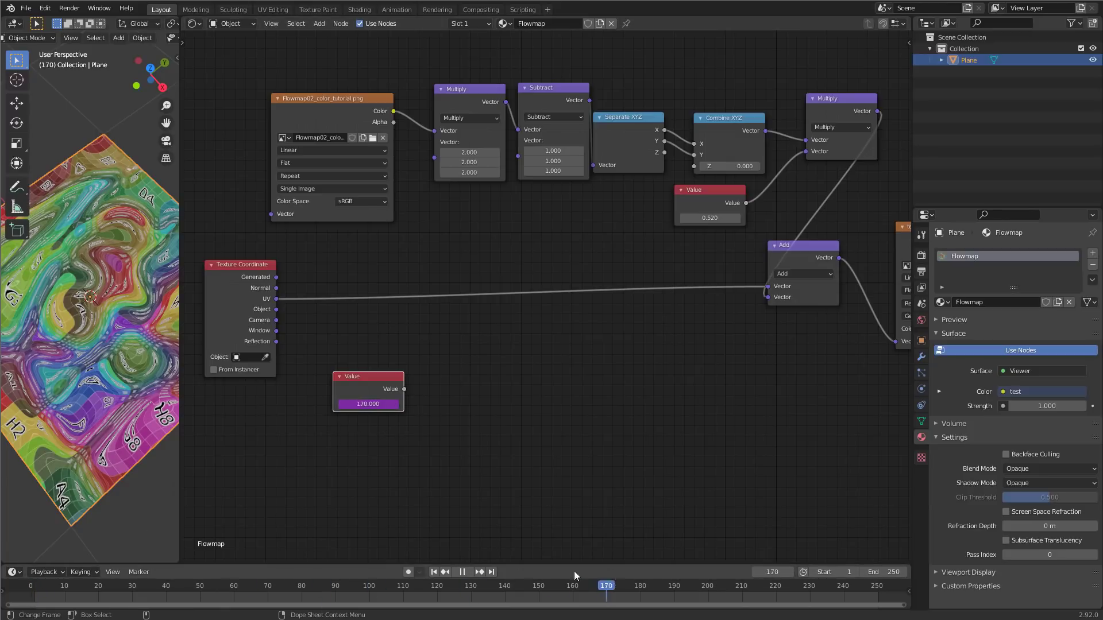
key("space")
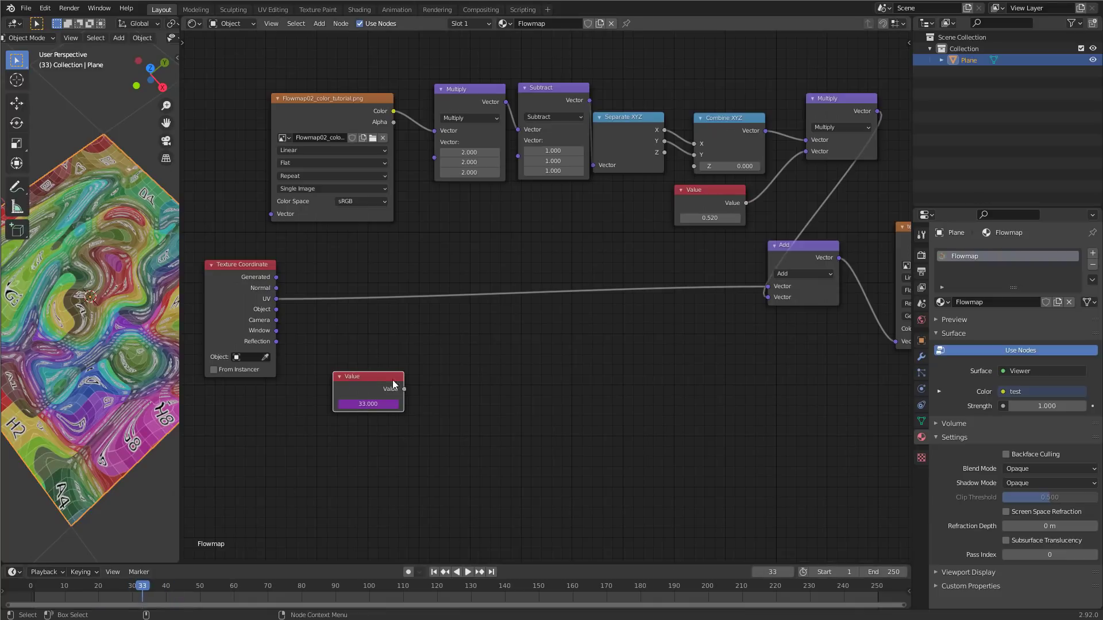
left_click_drag(356, 387, 322, 416)
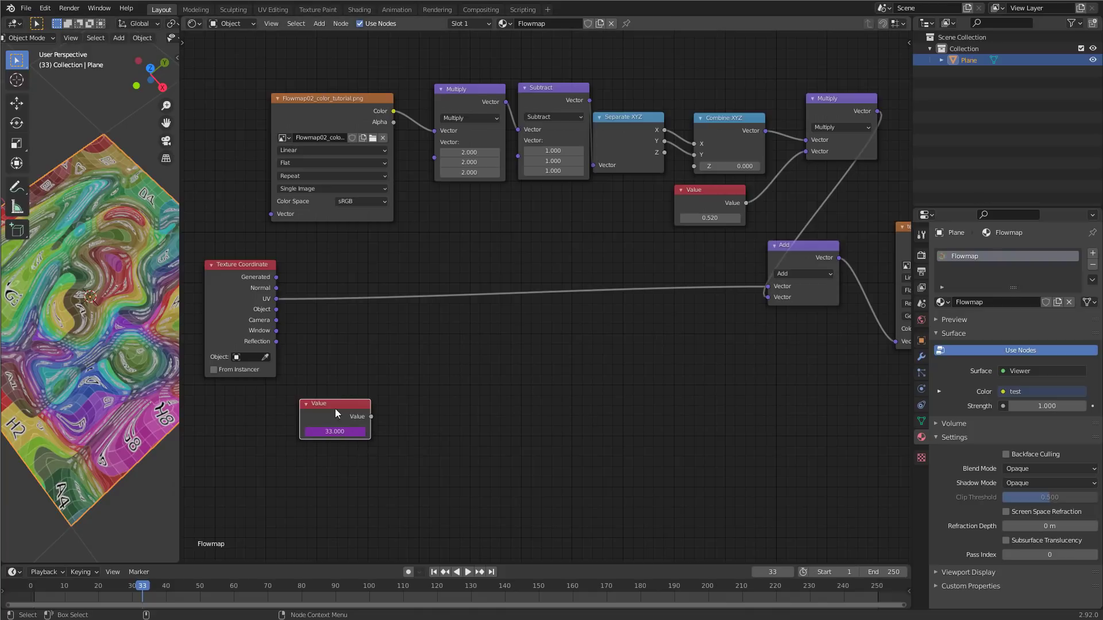
- Add a Math node after the frame Value, set to Multiply by 0.03
key("shift+a")
left_click(443, 428)
type("mat")
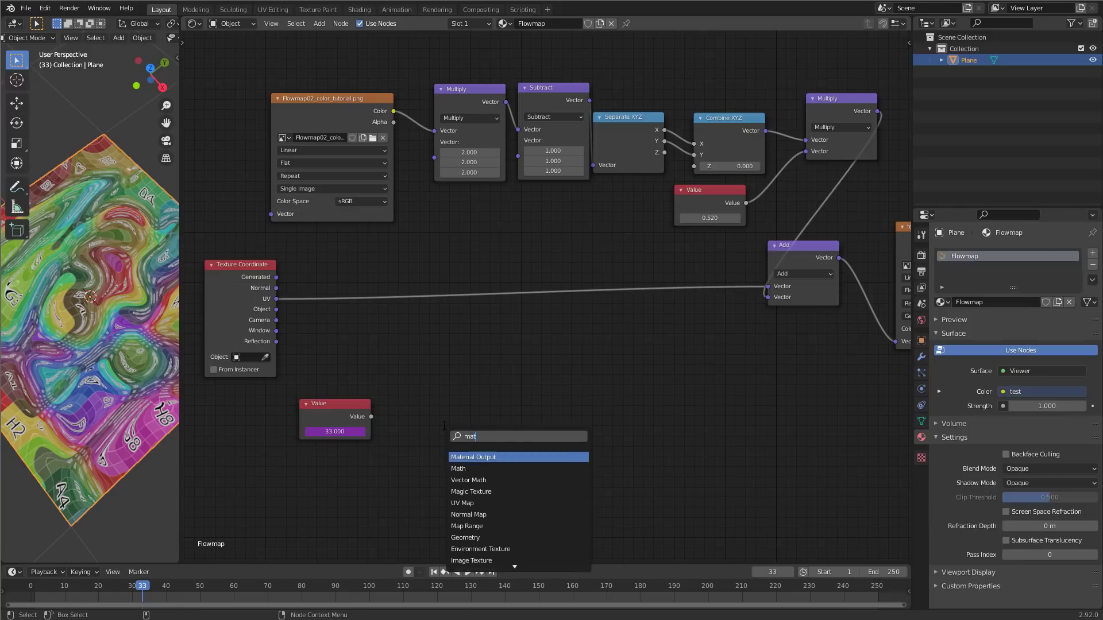
type("h")
left_click(467, 457)
left_click(425, 415)
left_click(432, 417)
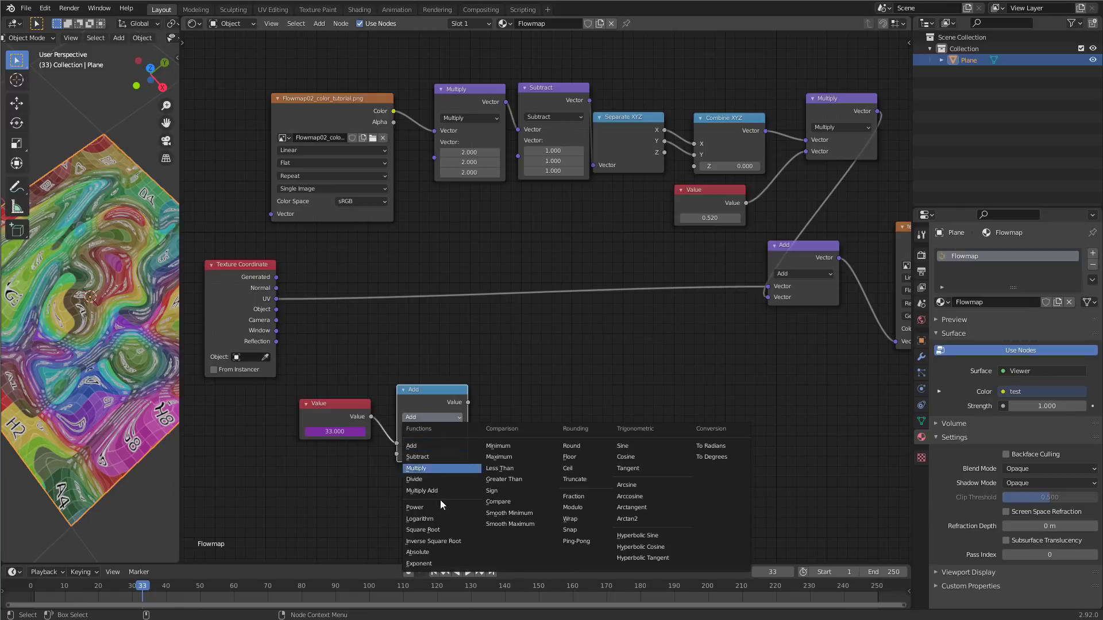
left_click(435, 474)
left_click(432, 454)
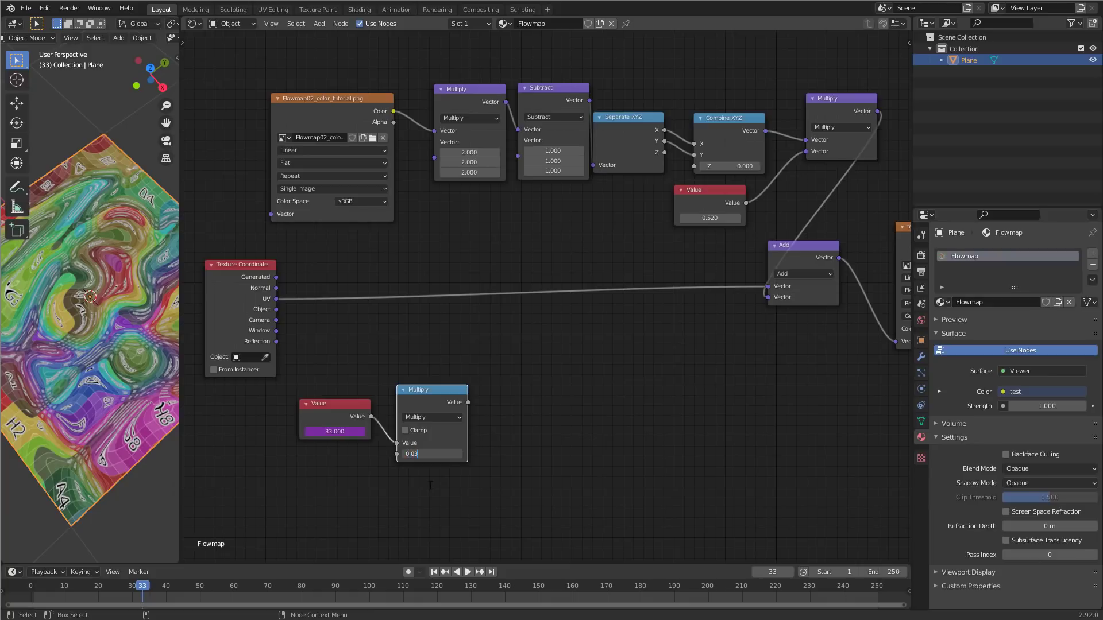
type("0.03")
key("Return")
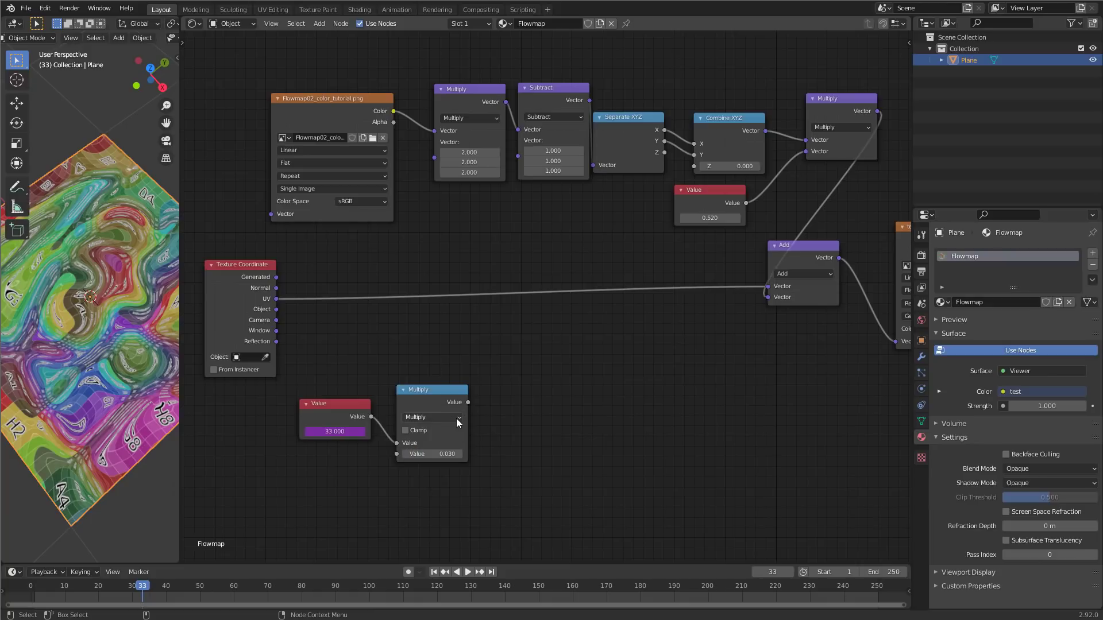
middle_click_drag(465, 485, 457, 485)
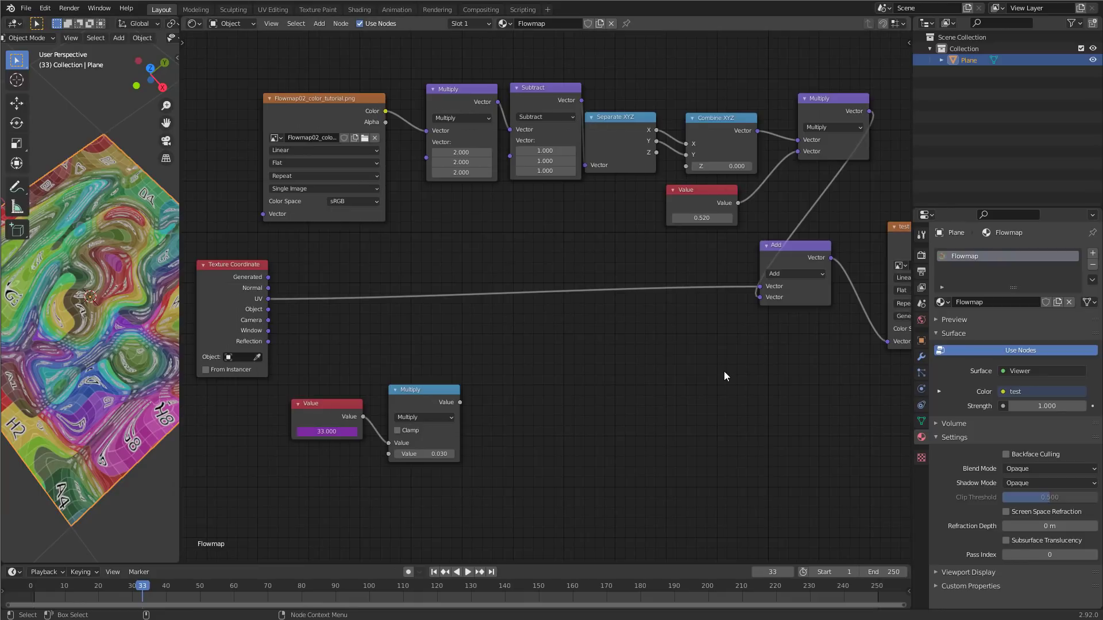
- Duplicate the flow-vector Multiply, feed it the flow vector and scaled time, and output into Add
left_click(832, 116)
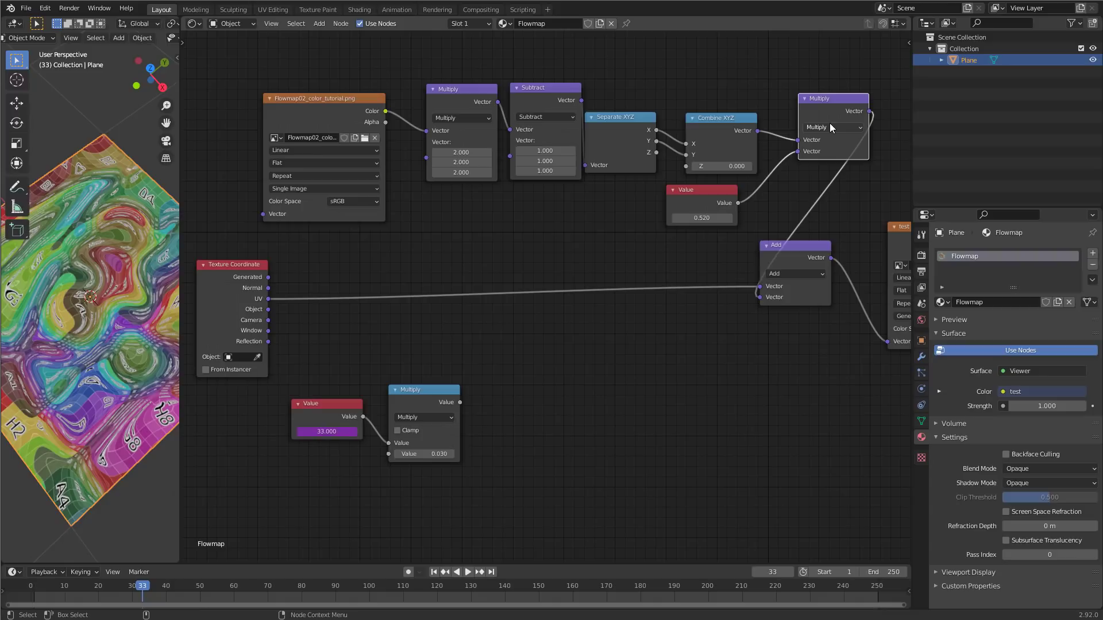
key("shift+d")
left_click(675, 358)
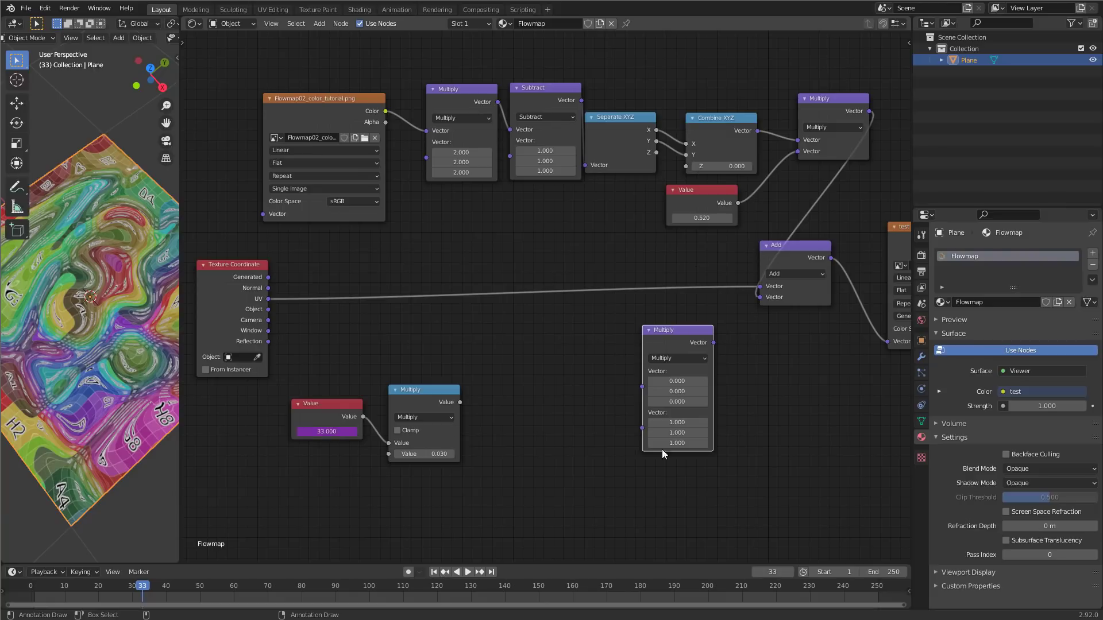
left_click_drag(869, 111, 639, 396)
left_click_drag(461, 402, 642, 382)
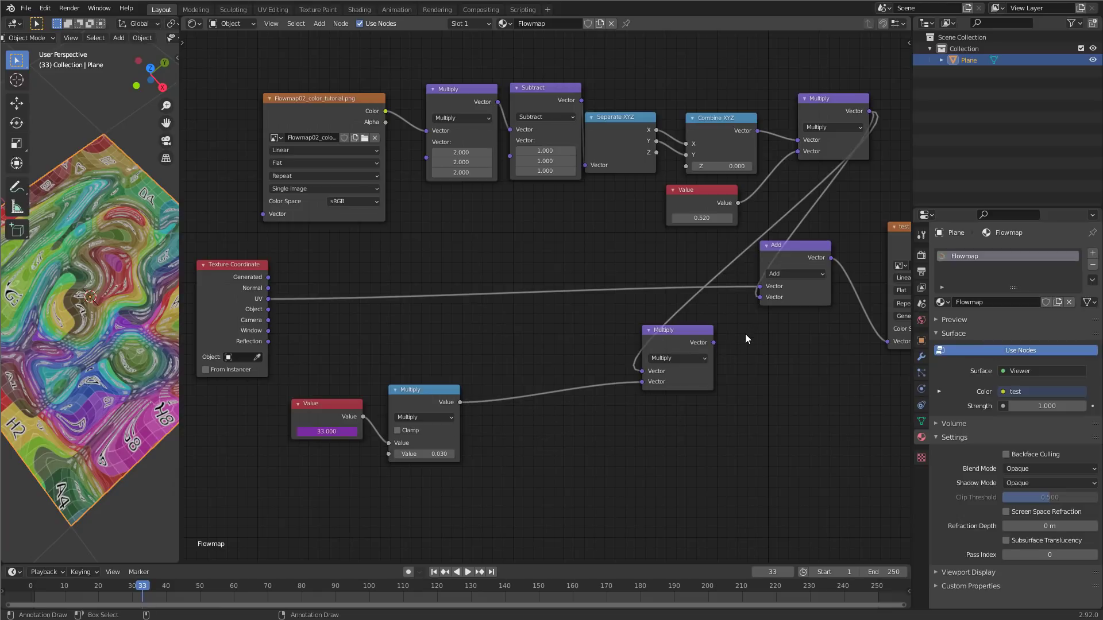
left_click_drag(715, 344, 759, 297)
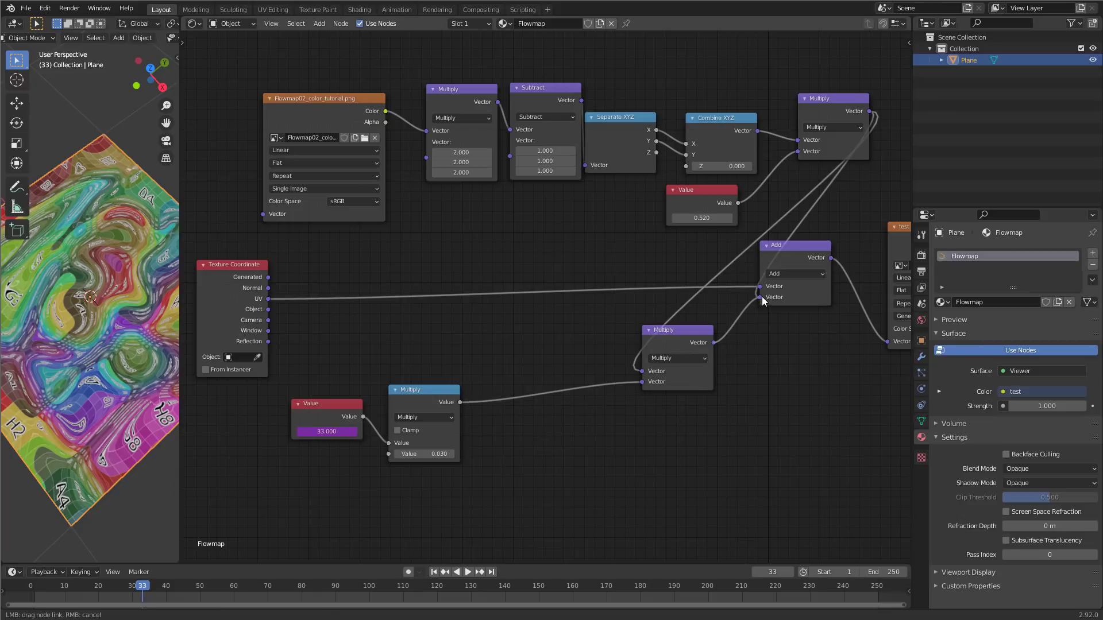
- Play and pause the animation, scrub back to frame 2, and replay to watch the grid warp
left_click(468, 572)
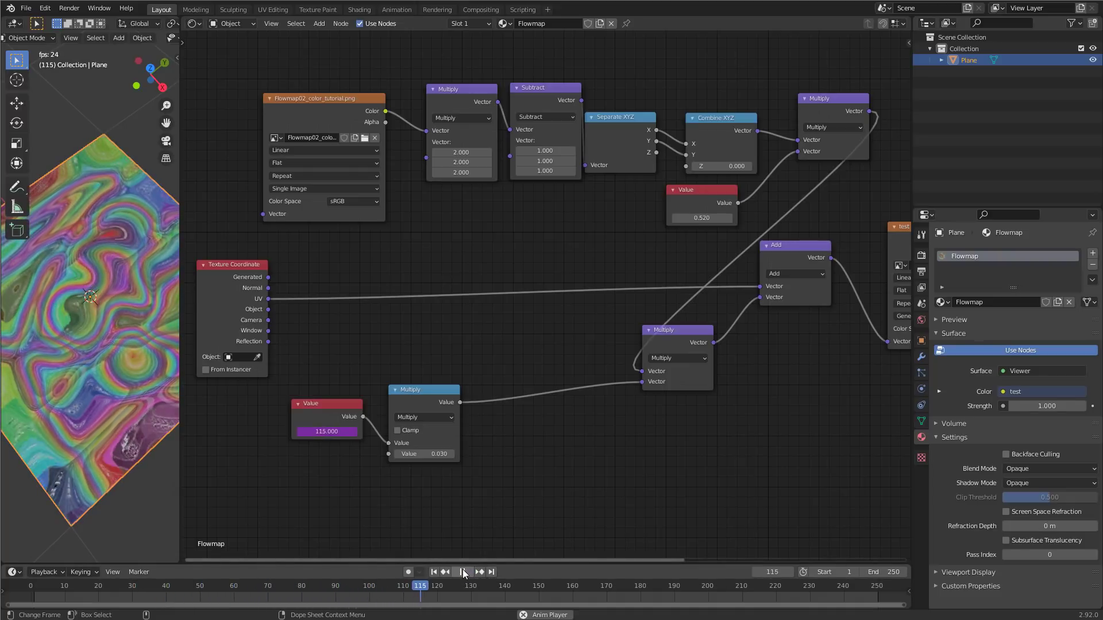
left_click(464, 570)
left_click_drag(443, 586, 42, 605)
left_click(471, 572)
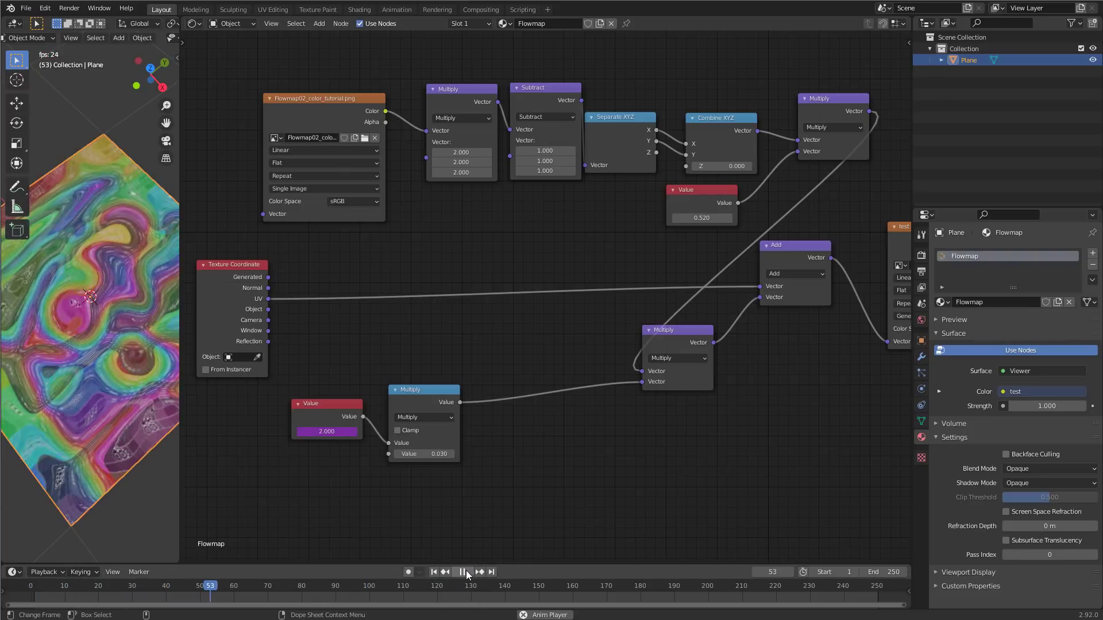
left_click(464, 572)
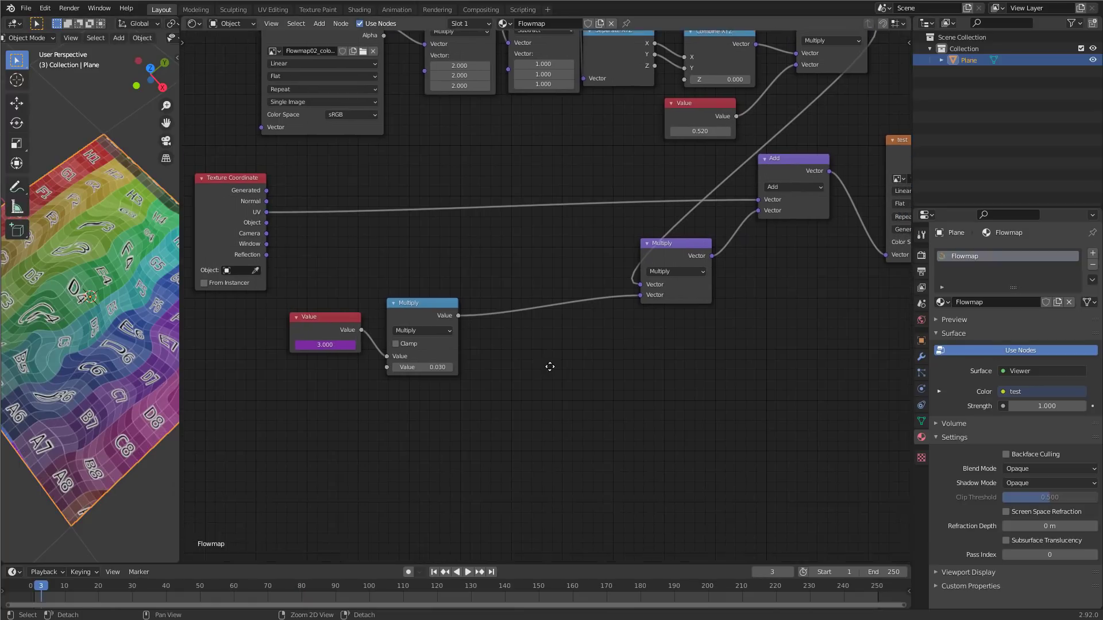
mouse_move(49, 590)
left_mouse_down()
mouse_move(515, 583)
mouse_move(38, 584)
left_mouse_up()
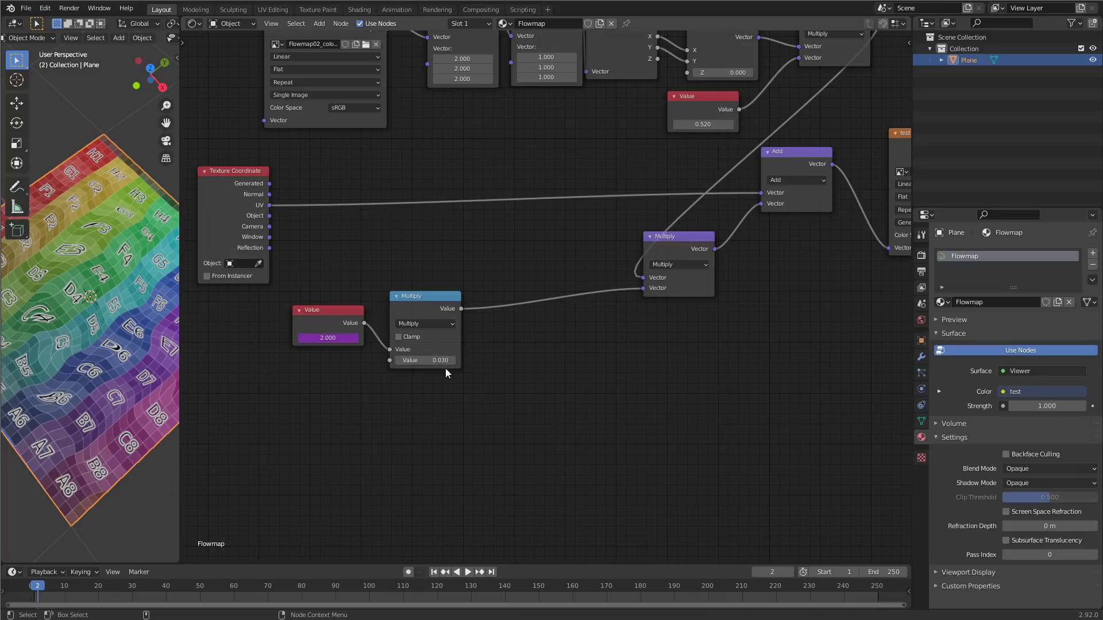
- Insert a Modulo 1 math node after the 0.03 time multiplier and play to check looping
left_click(425, 311)
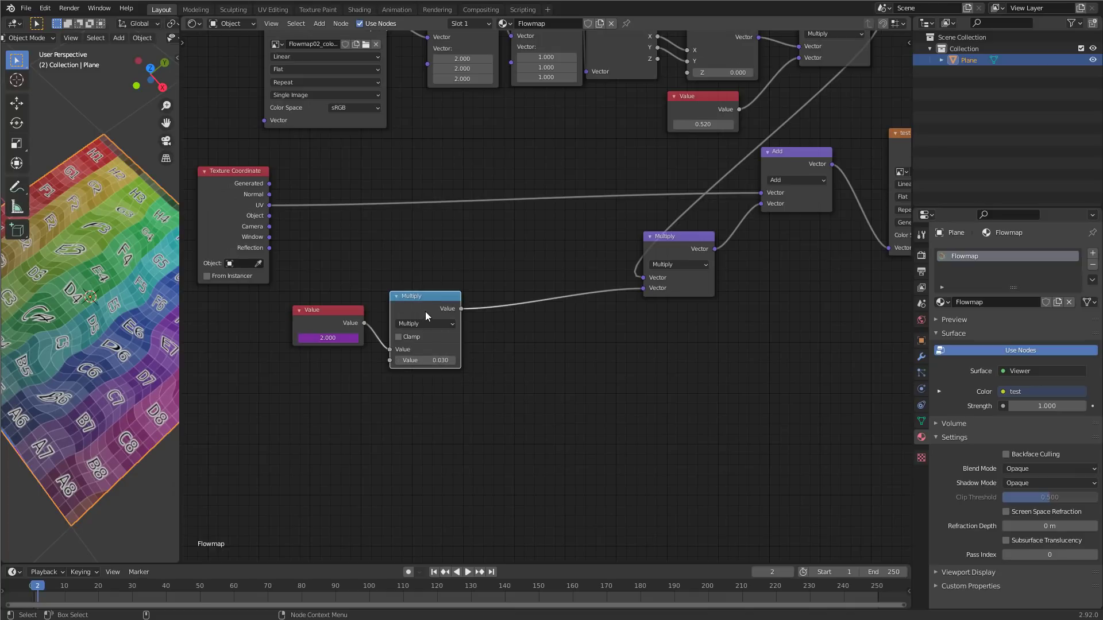
key("shift+d")
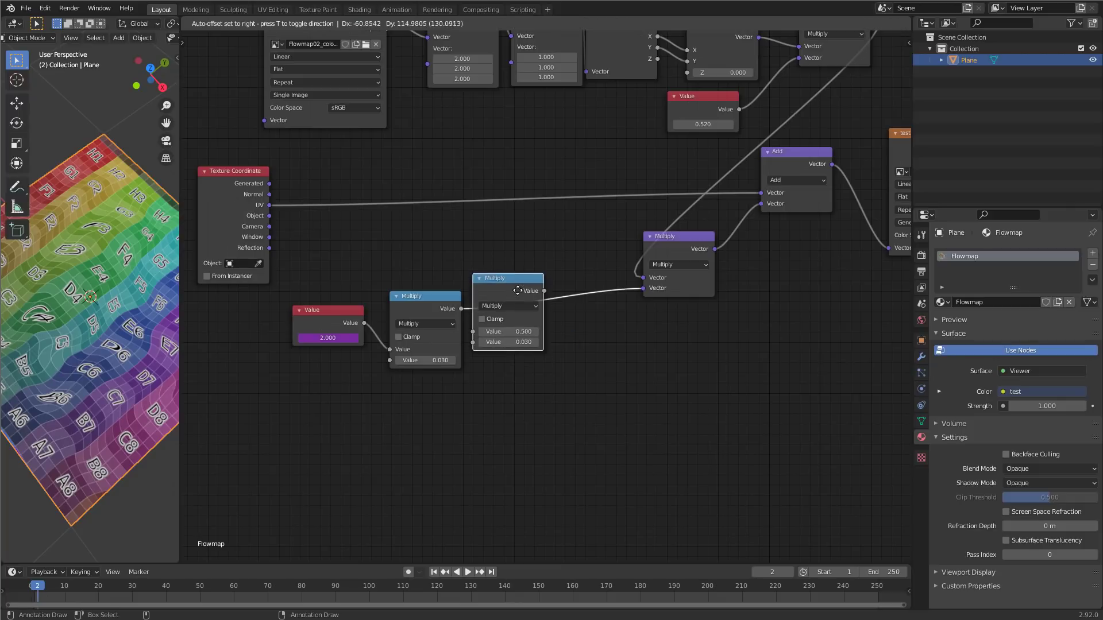
left_click(524, 343)
left_click(532, 324)
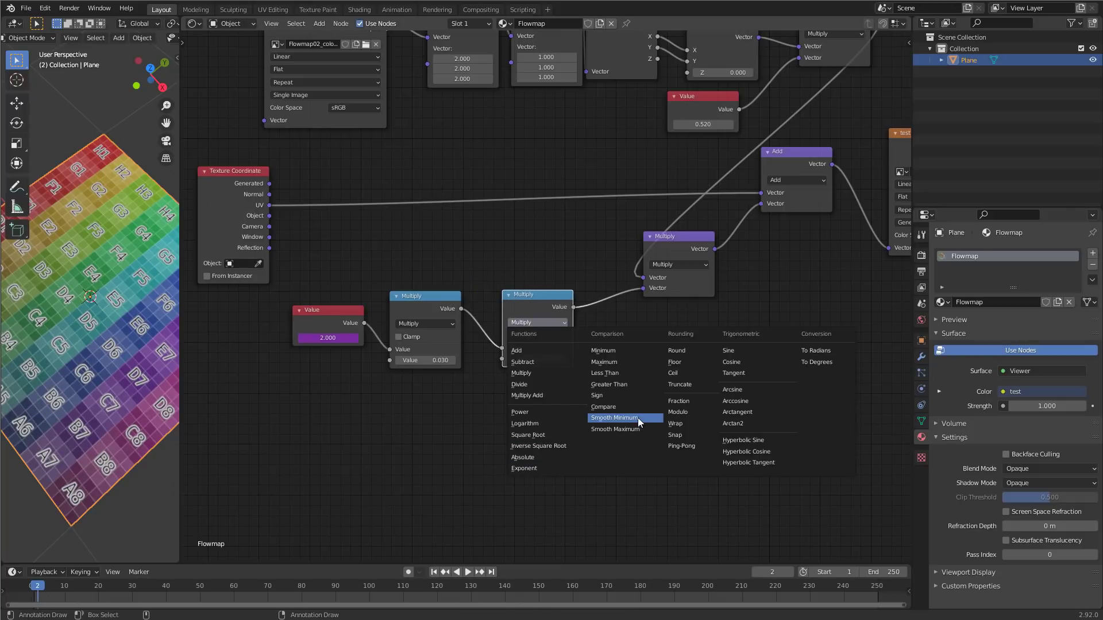
left_click(677, 412)
left_click(540, 359)
type("1")
key("Return")
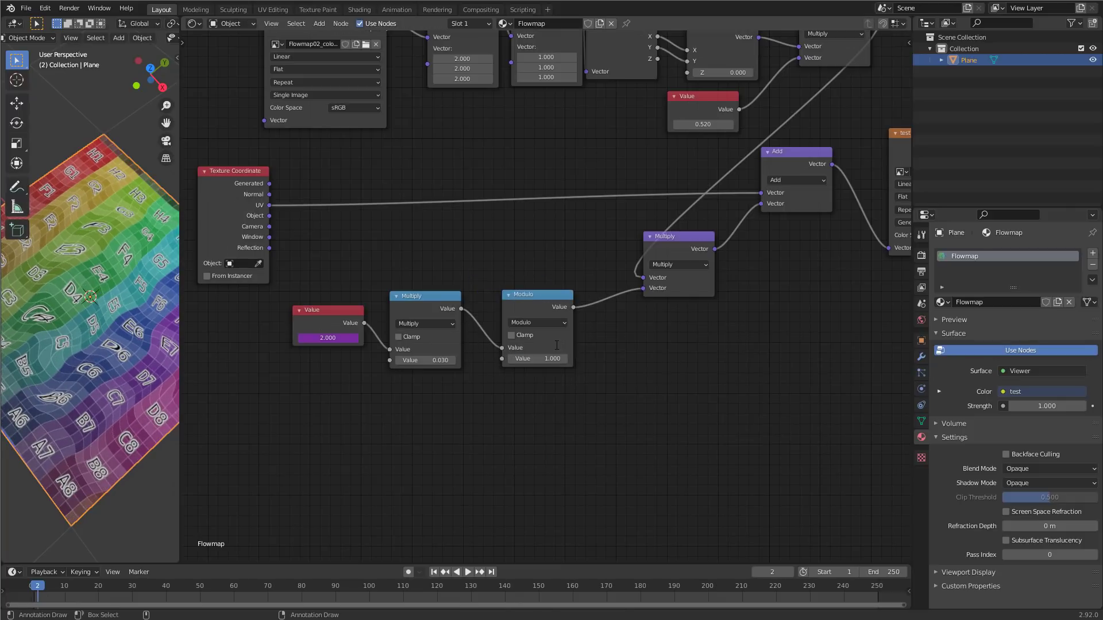
left_click_drag(535, 298, 519, 301)
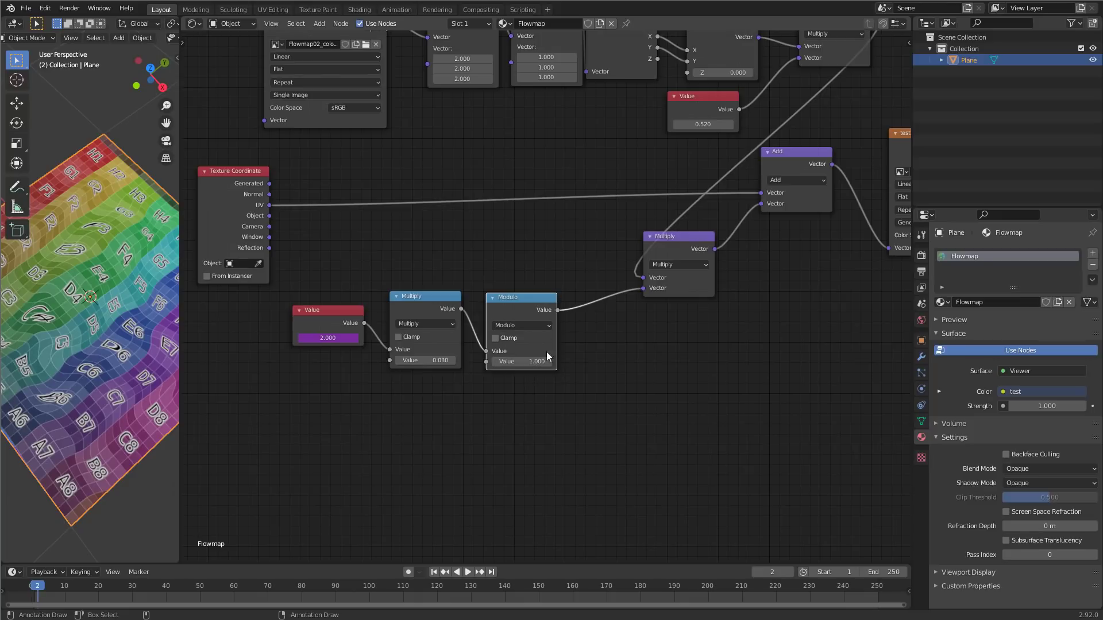
key("space")
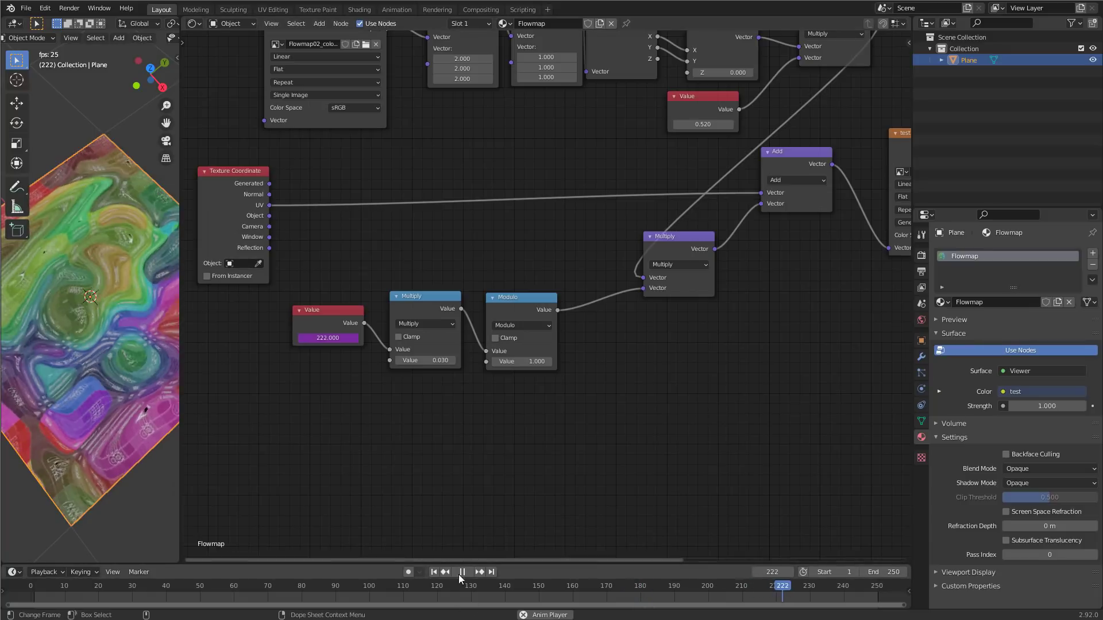
- Stop playback and add a copied Math node set to Add, offsetting the scaled time by 0.5
left_click(36, 595)
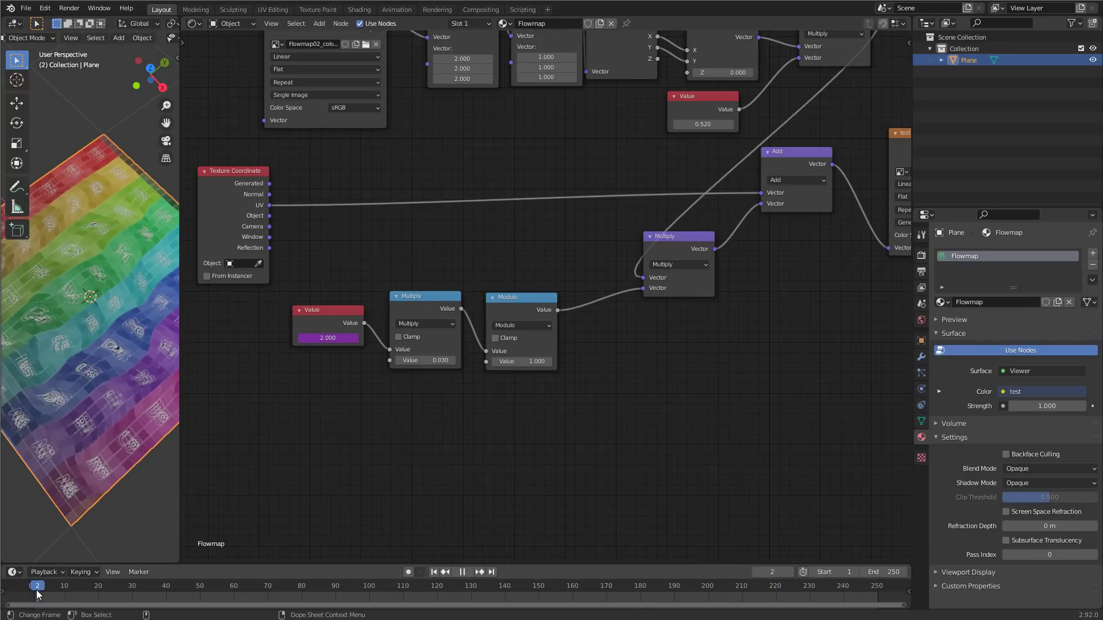
key("Escape")
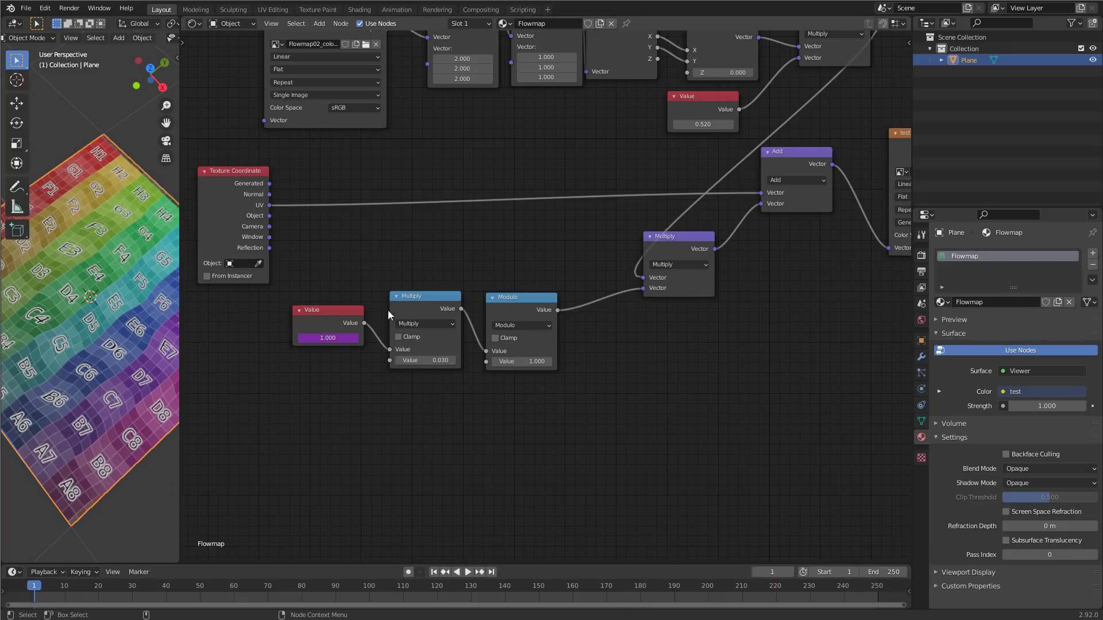
left_click(423, 302)
key("shift+d")
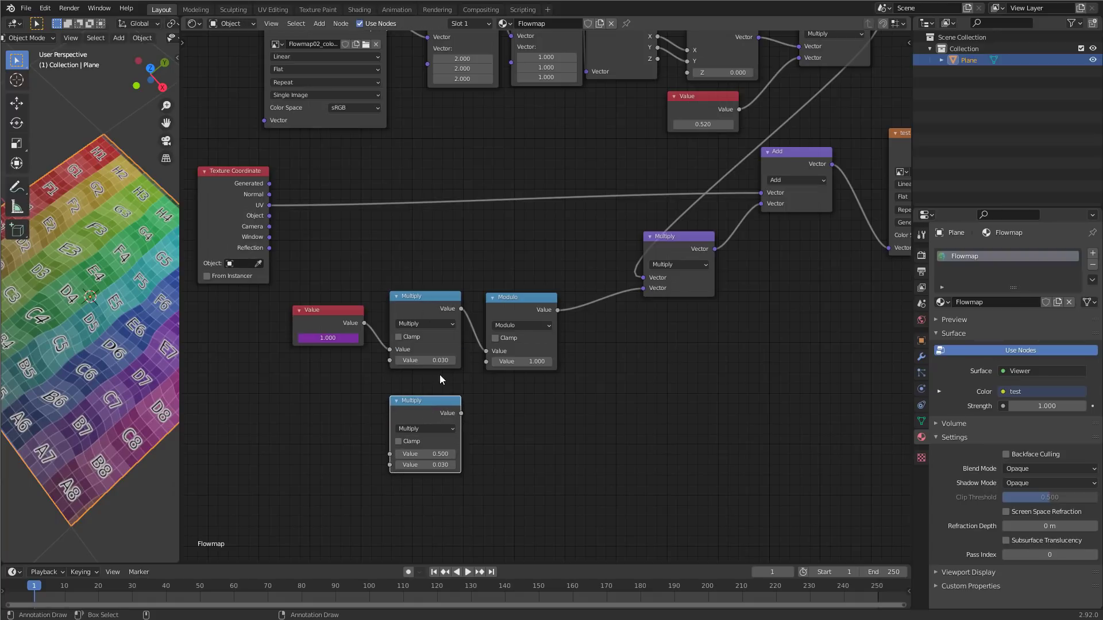
left_click(415, 430)
left_click(414, 405)
left_click_drag(461, 309, 390, 454)
left_click(434, 464)
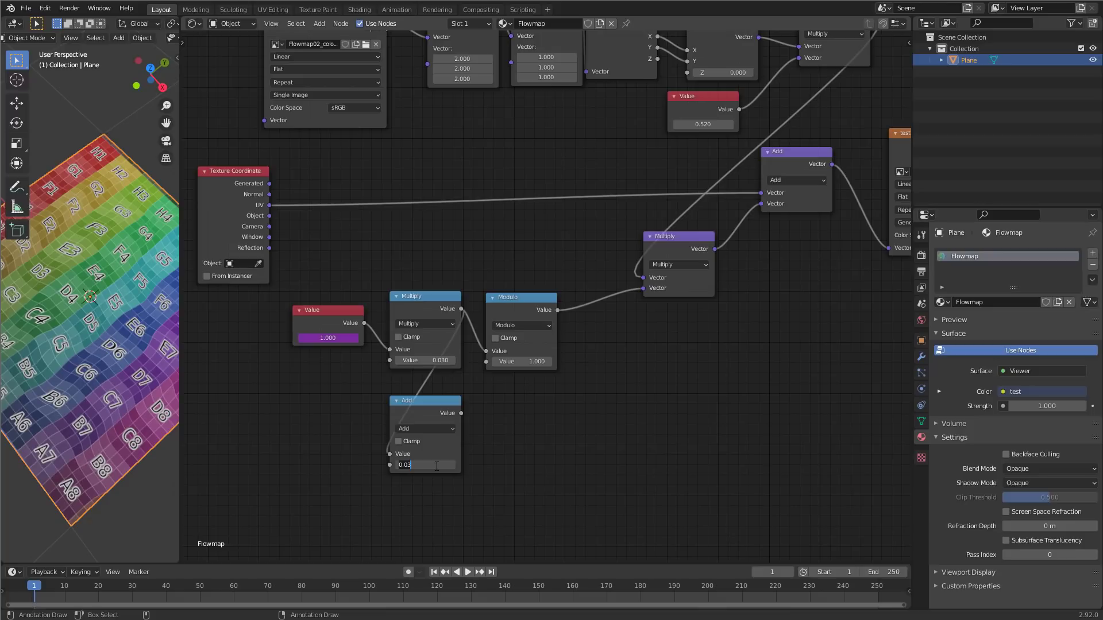
type("0.5")
key("Return")
- Wrap the offset time in a second Modulo 1 that drives the flow-vector Multiply, then play to check
key("shift+d")
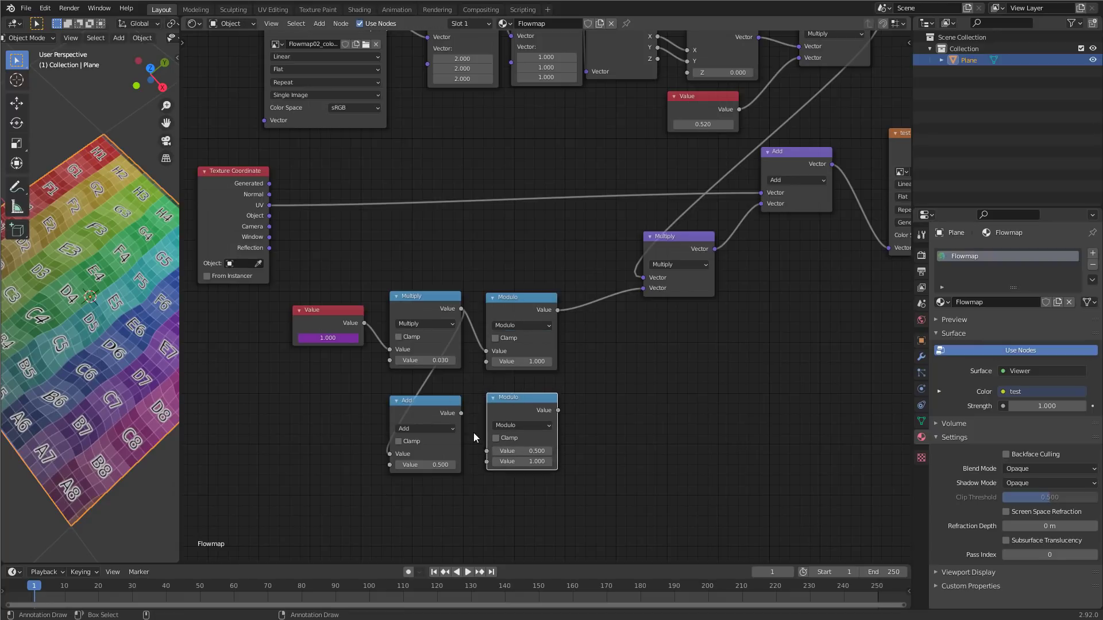
left_click(490, 446)
left_click_drag(461, 413, 491, 450)
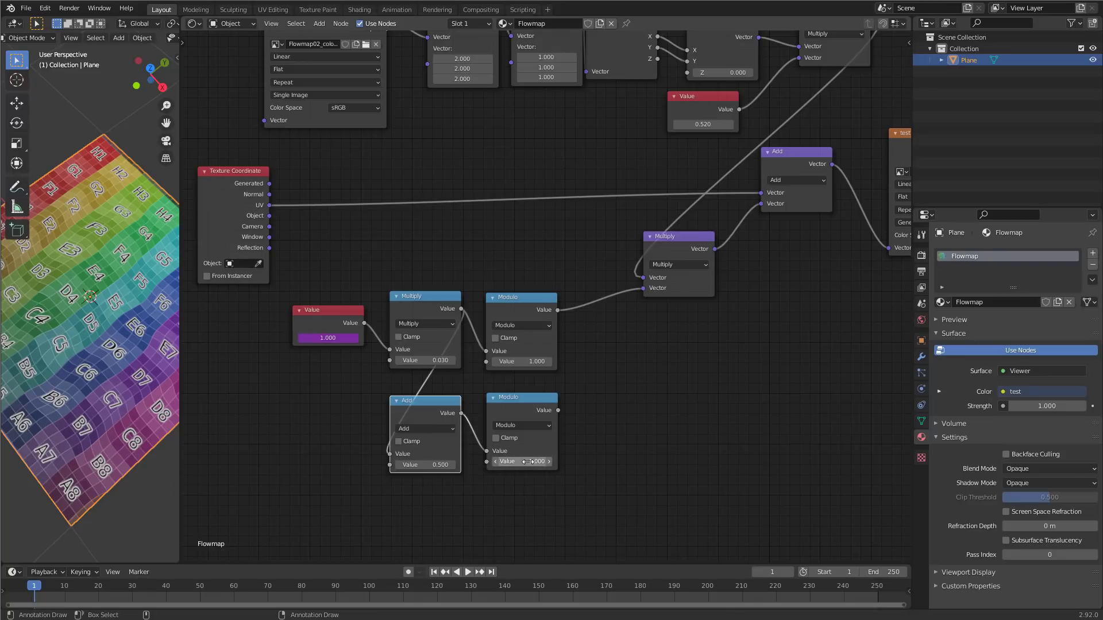
middle_click_drag(651, 436, 506, 453)
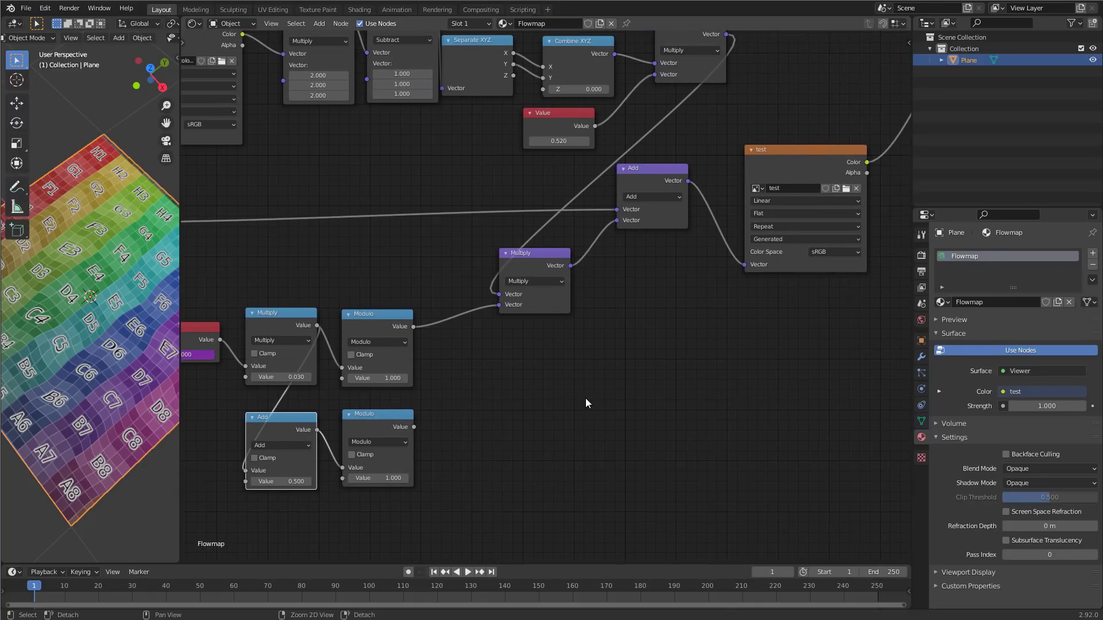
left_click_drag(413, 427, 499, 305)
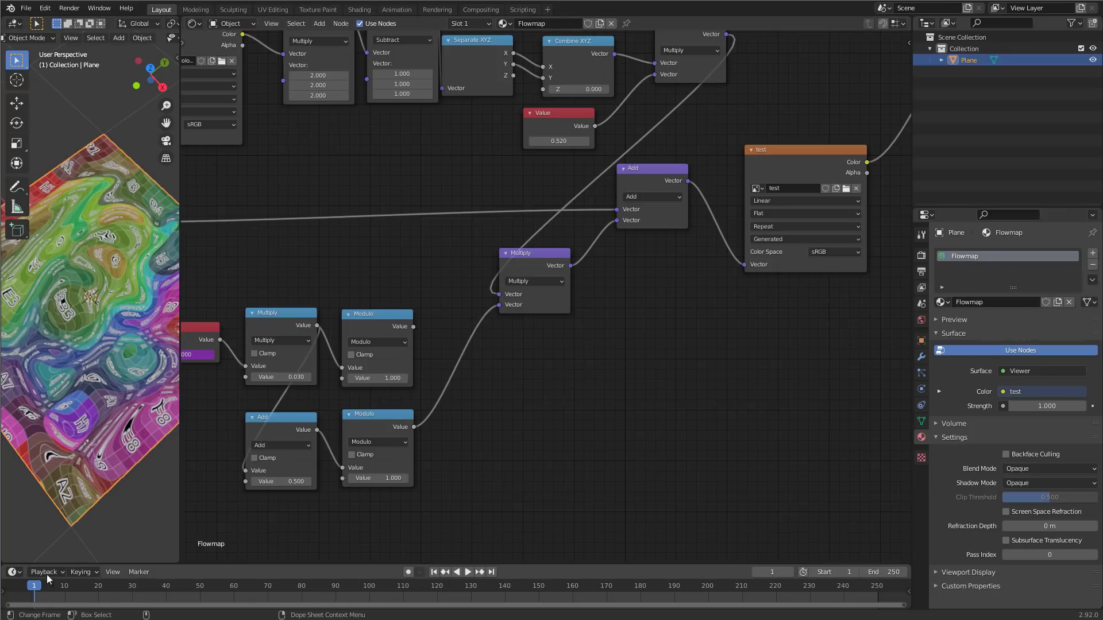
left_click(468, 572)
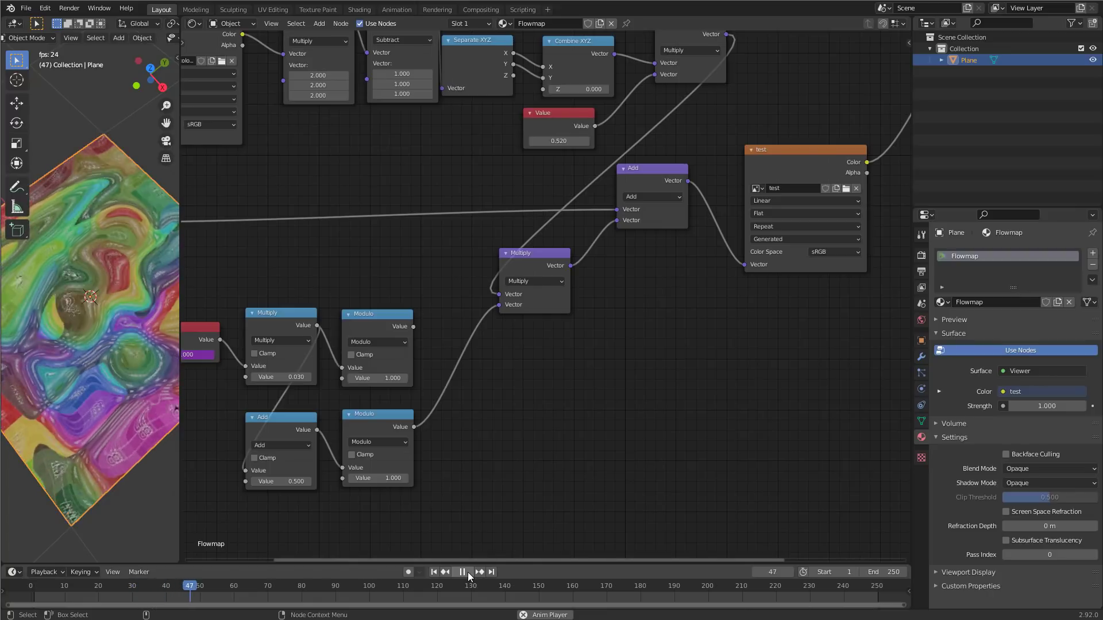
left_click(467, 573)
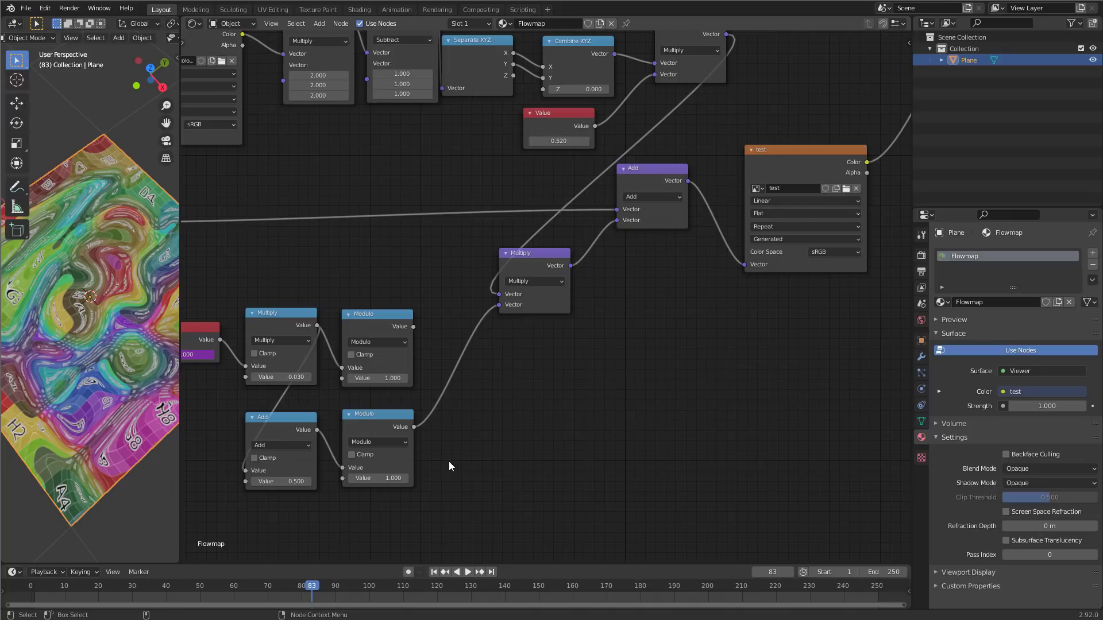
left_click(763, 156)
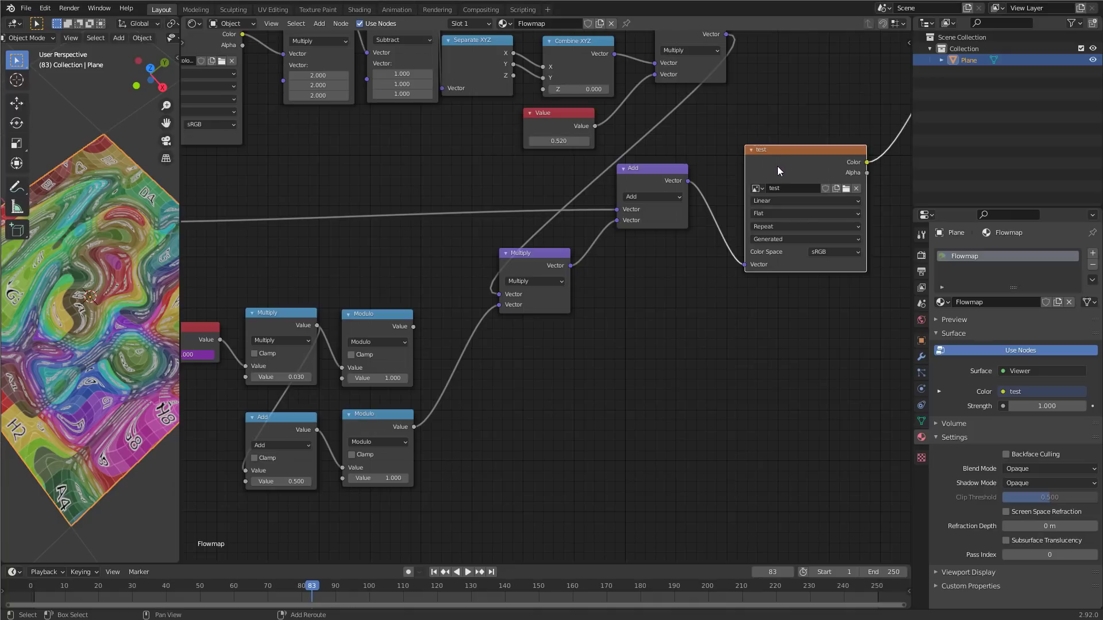
- Duplicate the test image texture and the Multiply and Add nodes below the originals
key("shift+d")
left_click(757, 450)
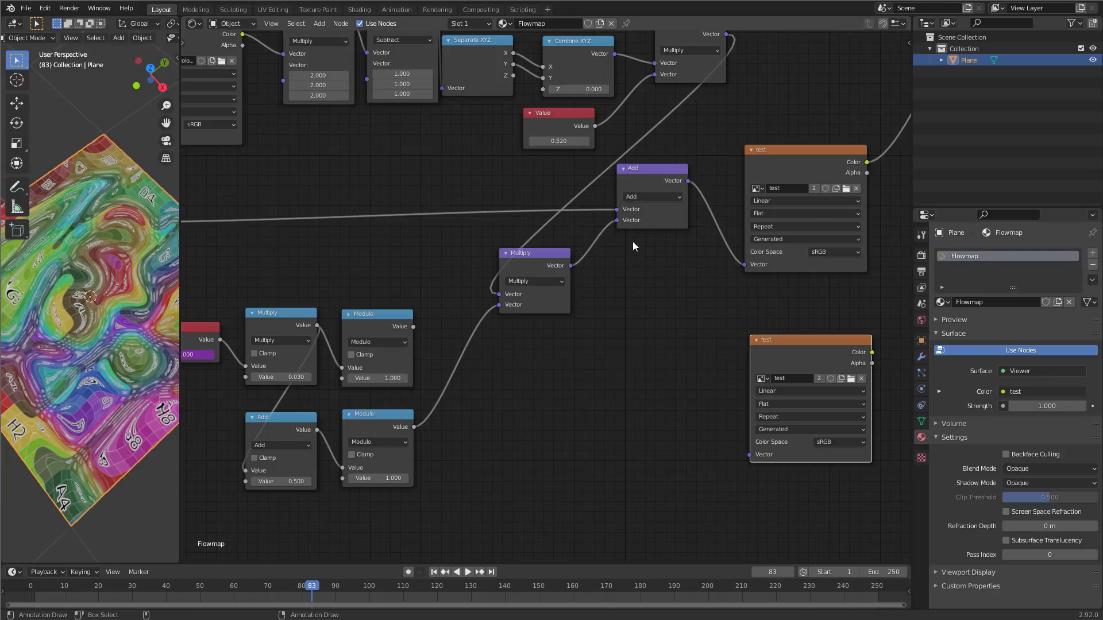
left_click(537, 253)
left_click(644, 174, "shift")
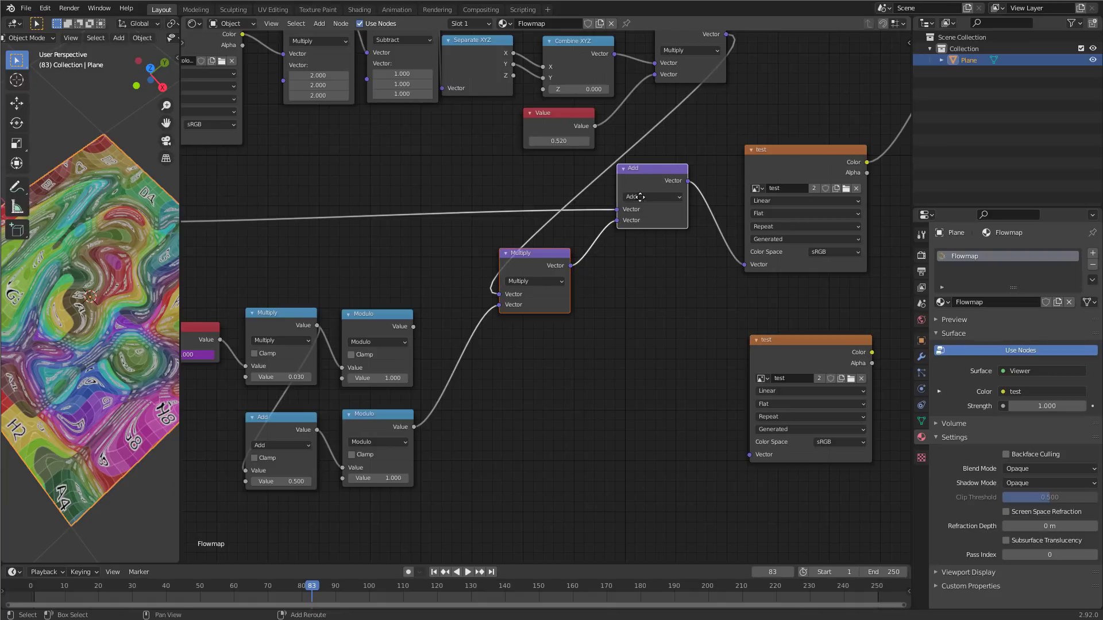
key("shift+d")
left_click(652, 361)
scroll(578, 361, "down", 1)
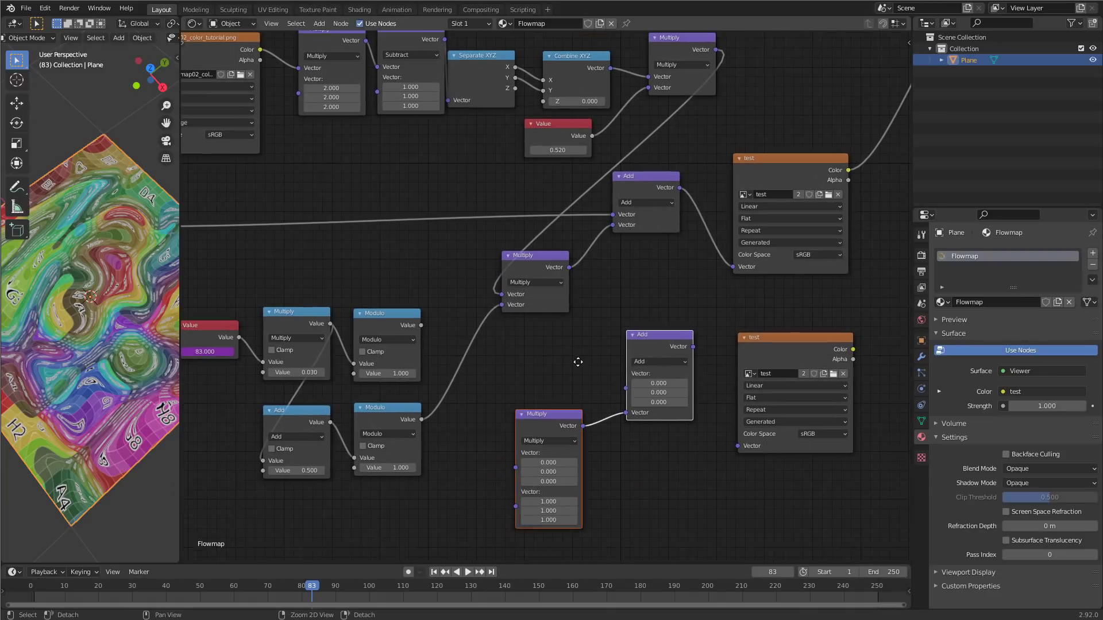
middle_click_drag(578, 362, 572, 347)
left_click(549, 347)
scroll(540, 351, "down", 1)
middle_click_drag(496, 380, 559, 373)
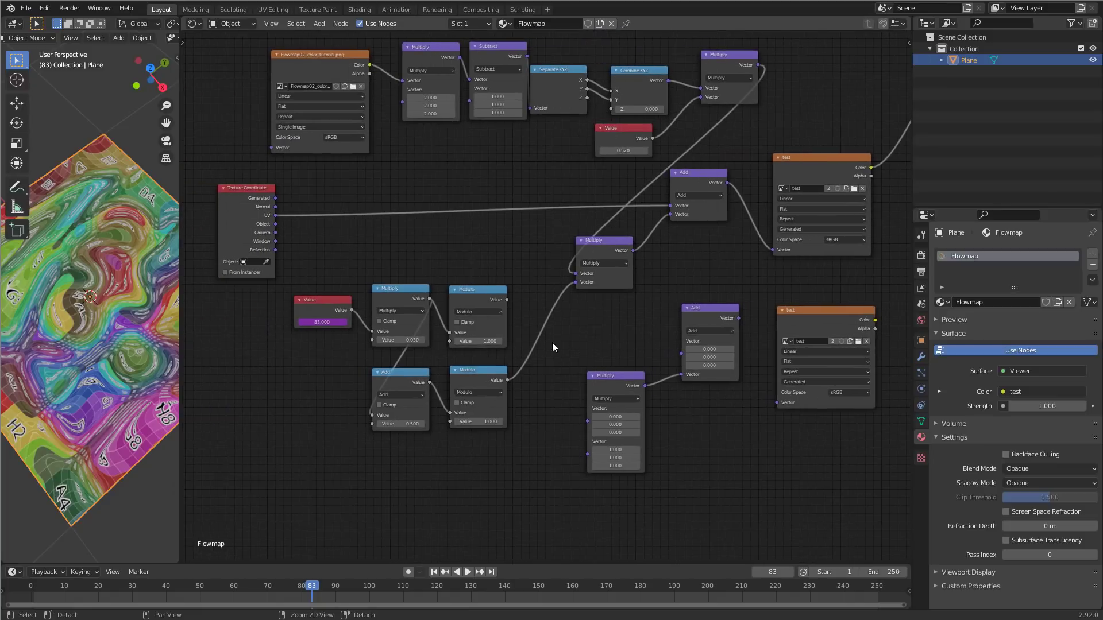
- Wire UV, flow Multiply and lower Modulo into the copies, driving the lower test image's Vector
left_click_drag(276, 215, 681, 352)
left_click_drag(759, 65, 589, 418)
left_click_drag(507, 381, 588, 430)
left_click_drag(507, 299, 579, 281)
left_click_drag(738, 318, 777, 403)
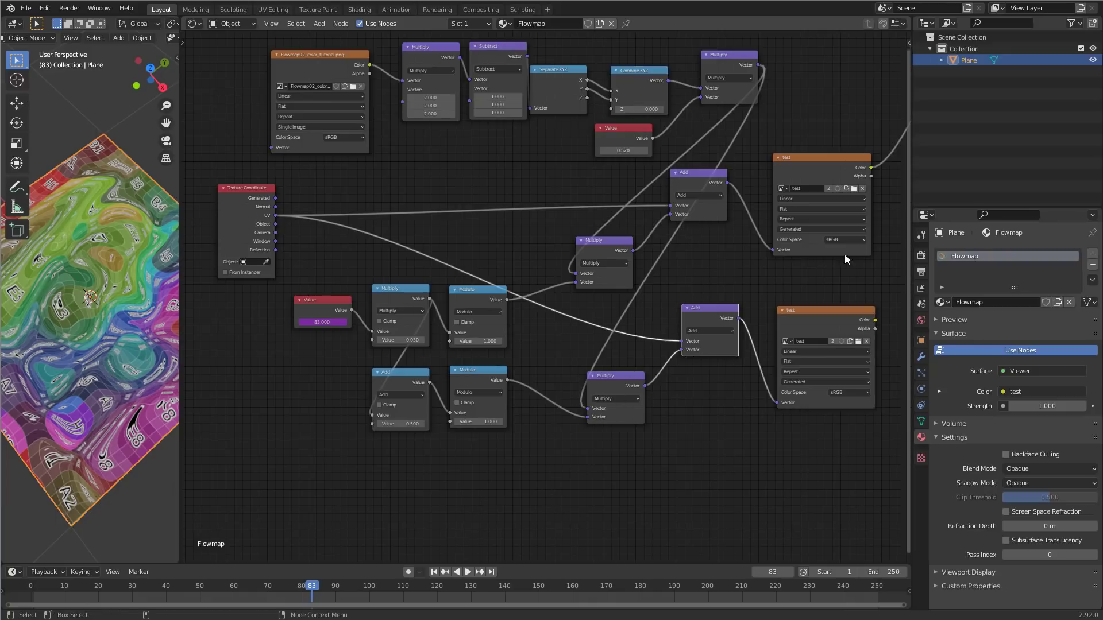
middle_click_drag(766, 455, 562, 464)
- Add a MixRGB node taking the test image colors and preview it on the plane
left_click(542, 478)
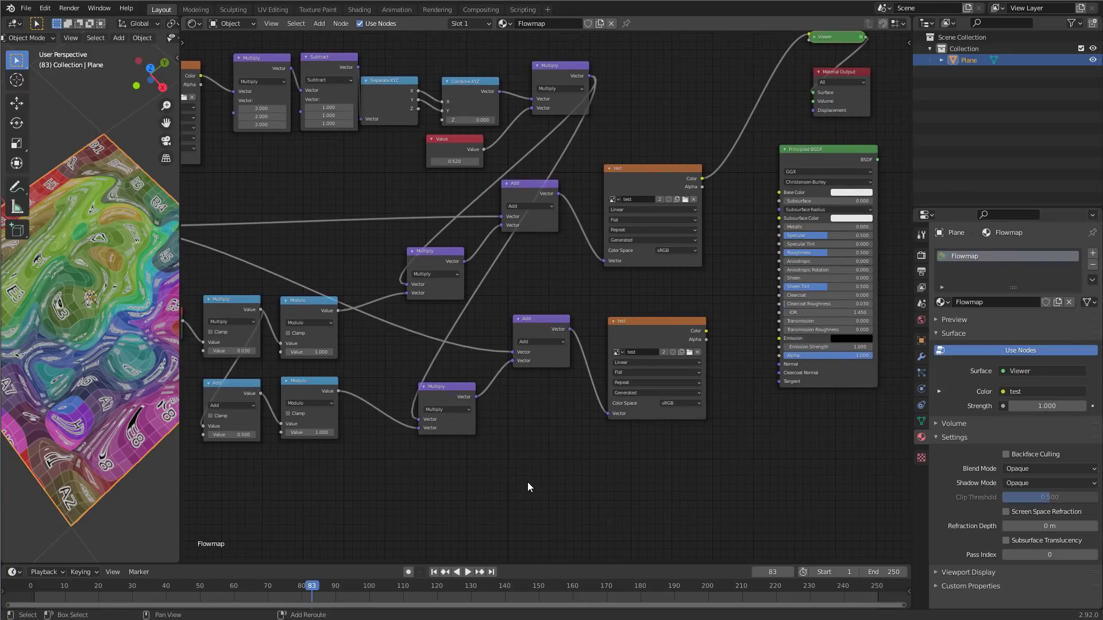
key("shift+a")
left_click(528, 421)
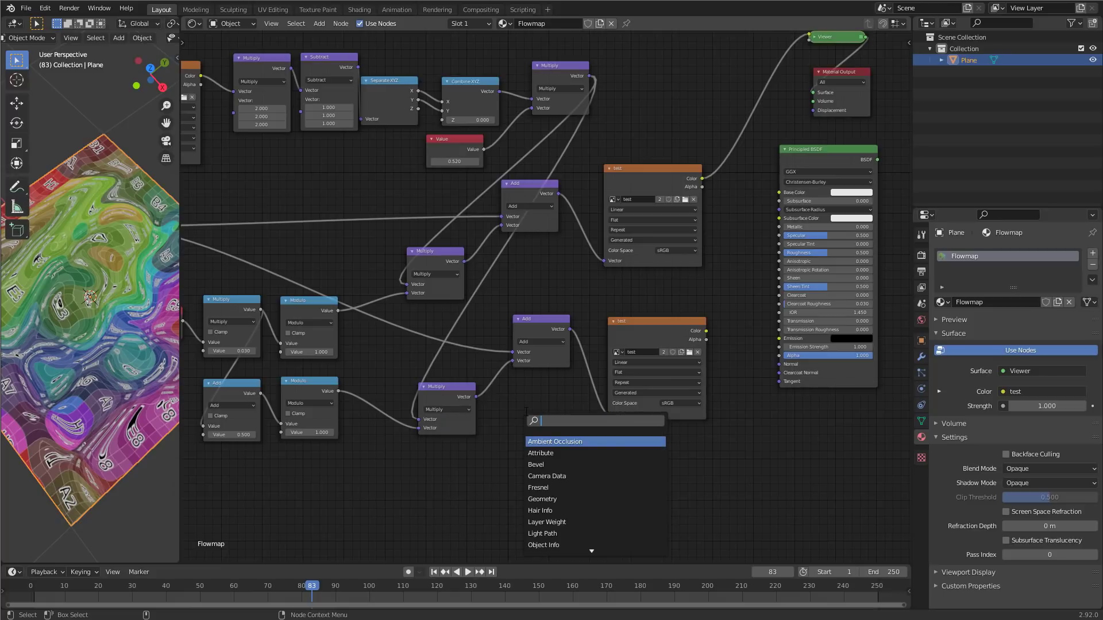
type("mix")
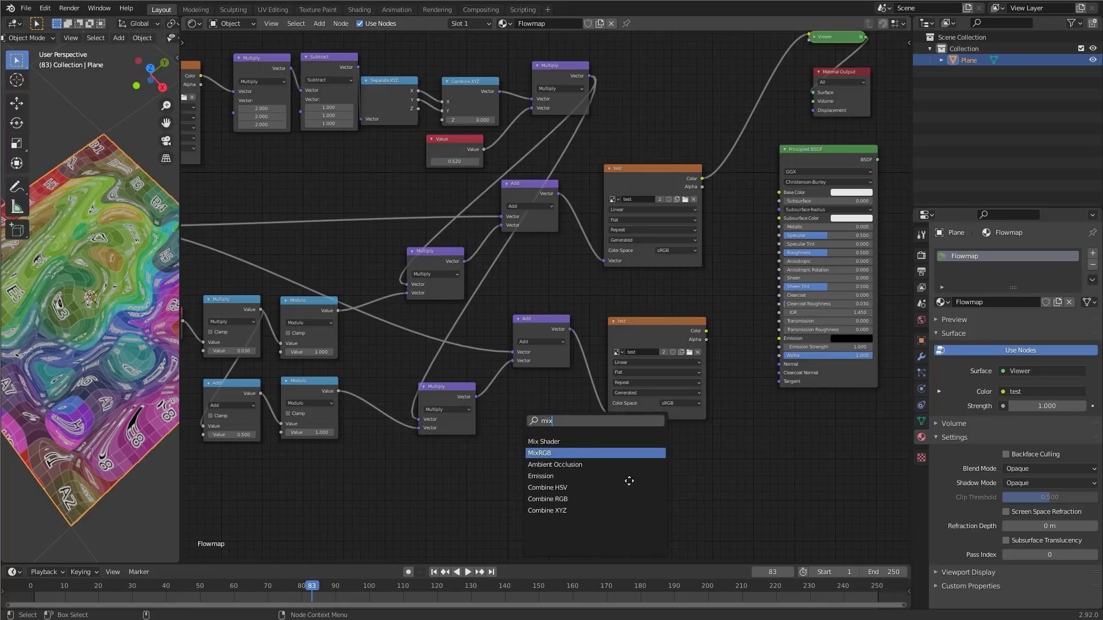
key("Return")
left_click(739, 256)
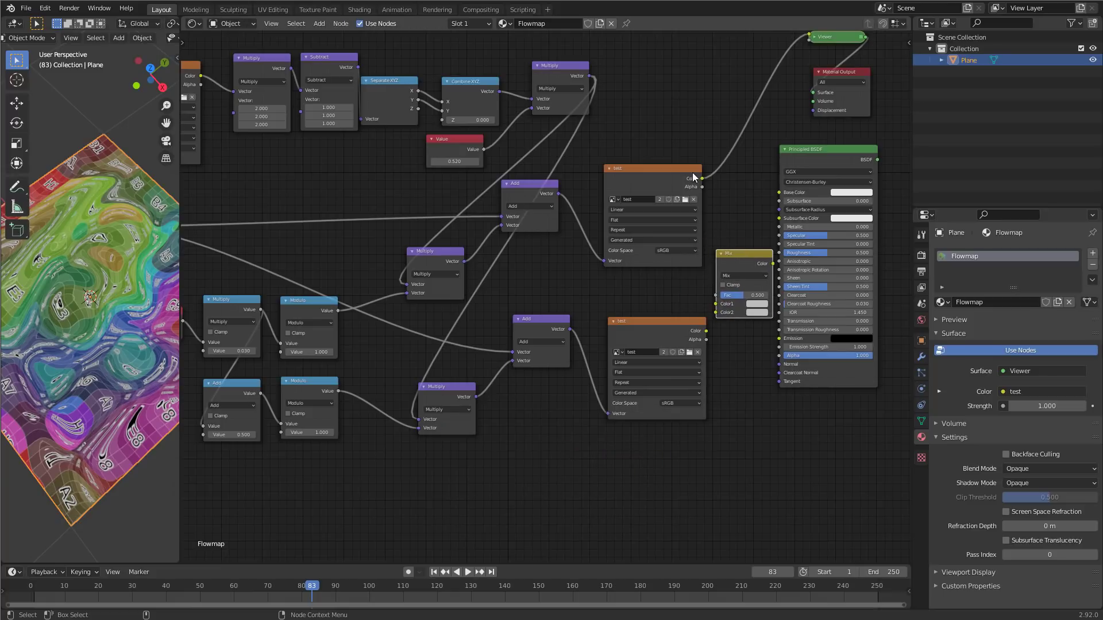
left_click_drag(703, 181, 715, 312)
left_click(739, 257, "ctrl+shift")
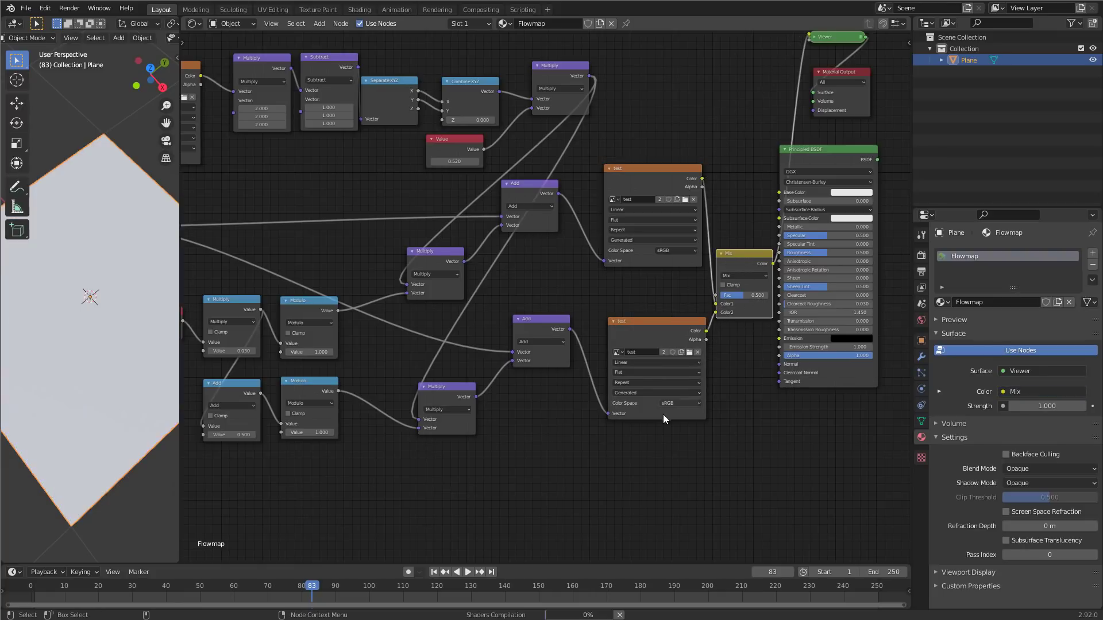
- Play the animation and adjust the Mix factor to about 0.617
key("space")
left_click_drag(311, 586, 498, 589)
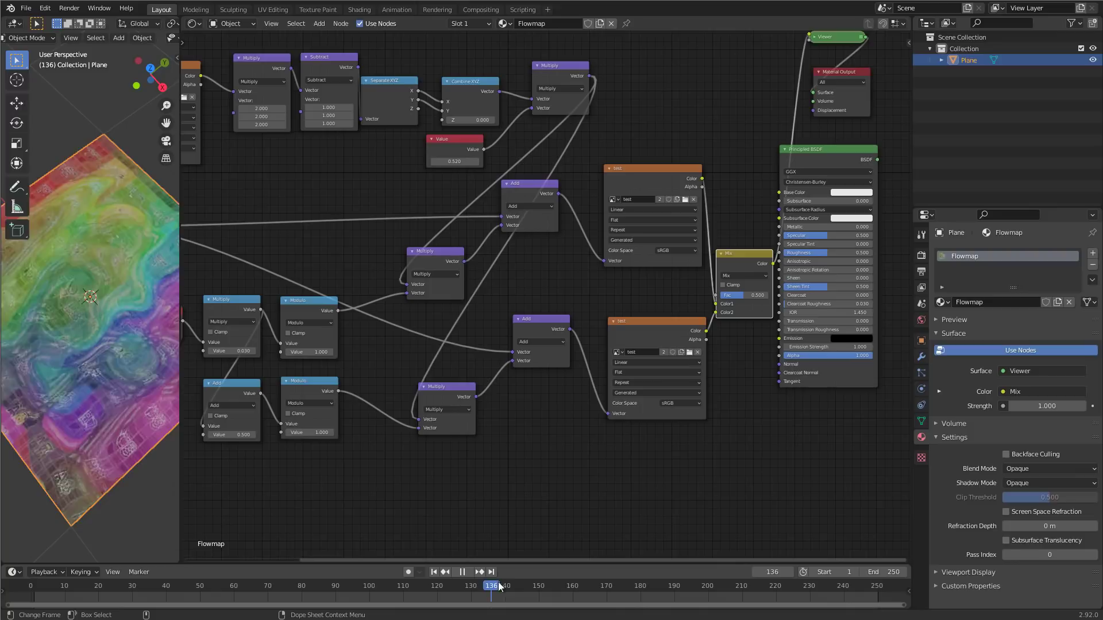
key("Escape")
mouse_move(738, 297)
left_mouse_down()
mouse_move(772, 298)
mouse_move(683, 303)
mouse_move(782, 299)
mouse_move(702, 303)
mouse_move(780, 297)
mouse_move(708, 307)
mouse_move(751, 304)
left_mouse_up()
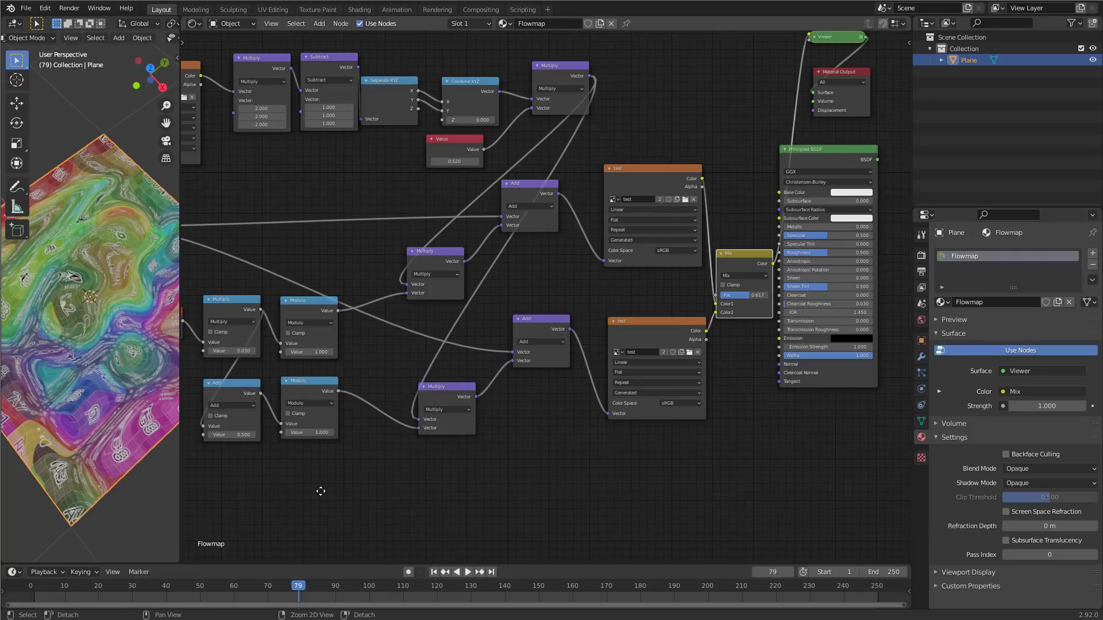
middle_click_drag(321, 491, 416, 468)
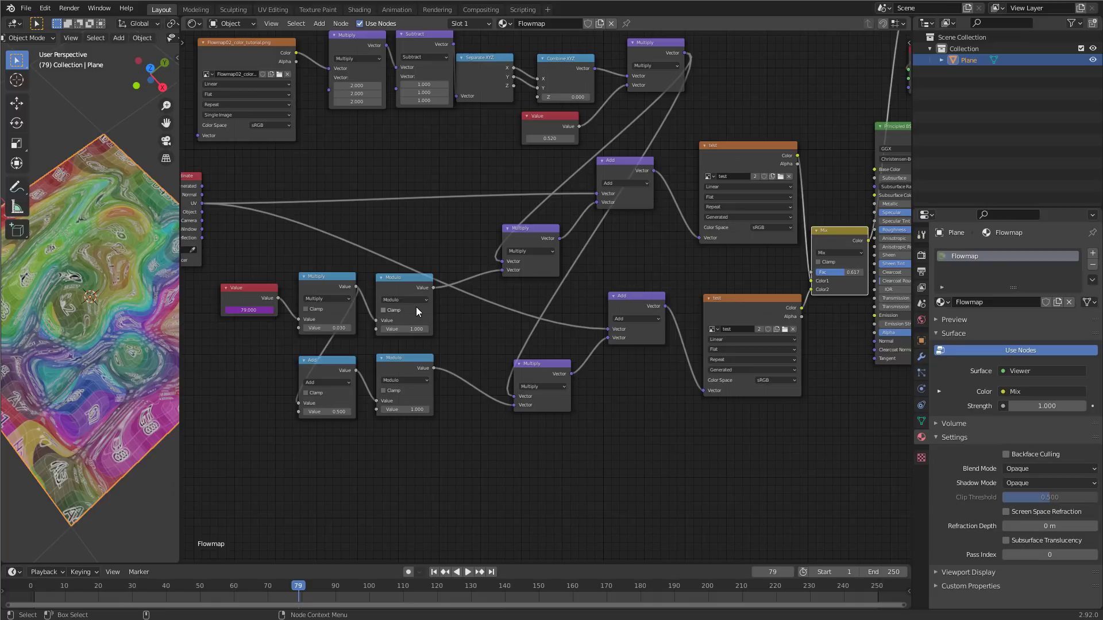
- Multiply the upper Modulo result by 2 with a copied Math node
left_click(398, 284)
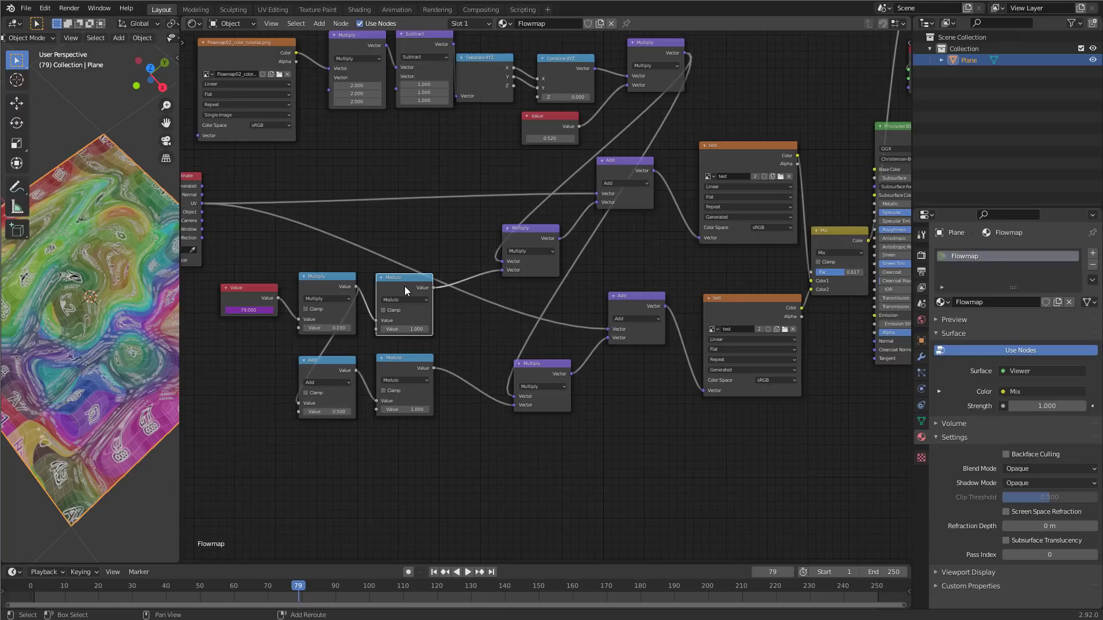
key("shift+d")
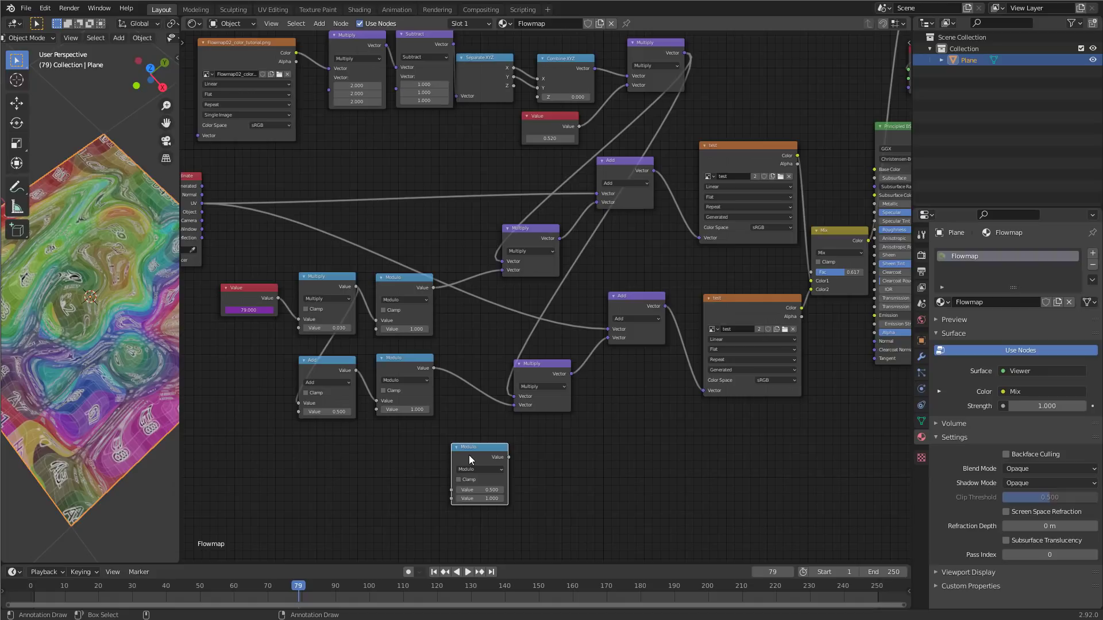
left_click(473, 470)
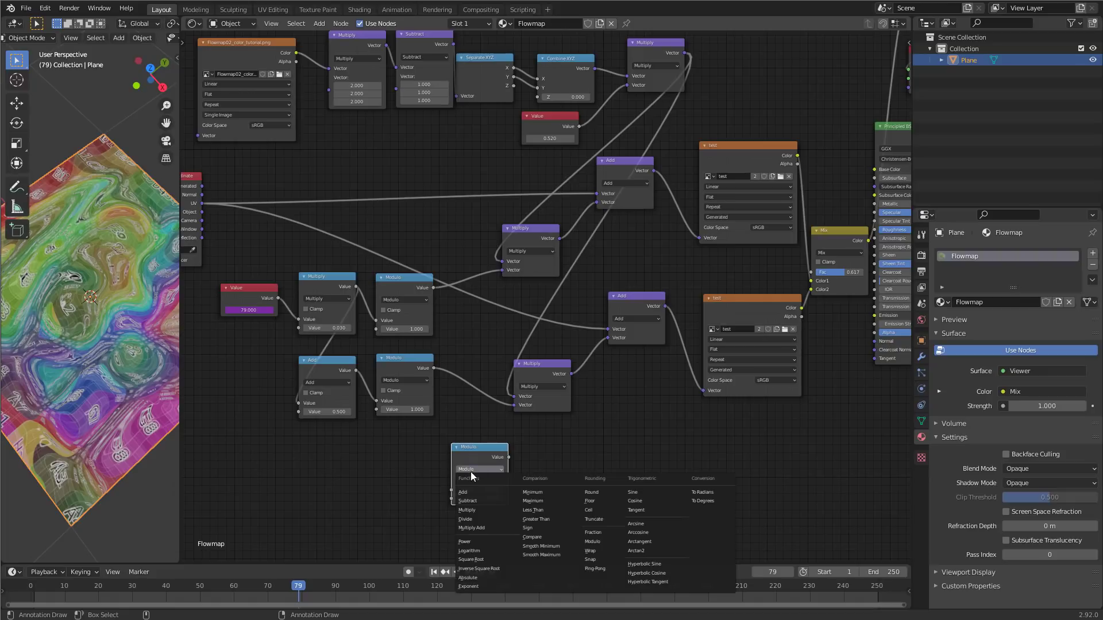
left_click(474, 509)
left_click_drag(433, 288, 452, 490)
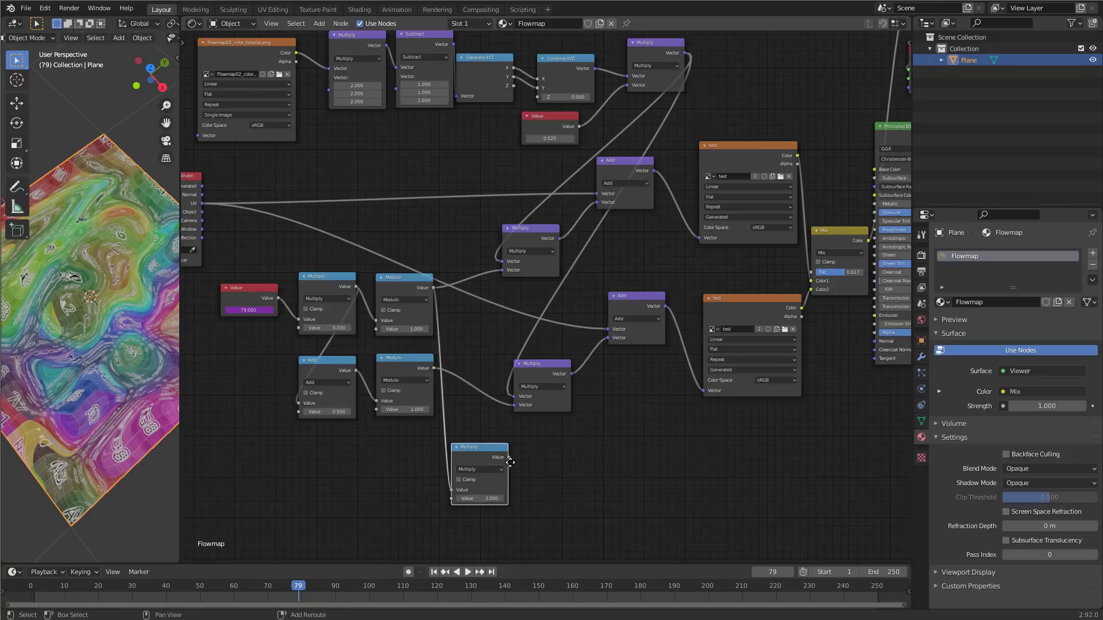
- Chain a Subtract node that subtracts 1 from the Multiply result
key("shift+d")
left_click(558, 458)
left_click_drag(509, 457, 533, 492)
left_click(551, 470)
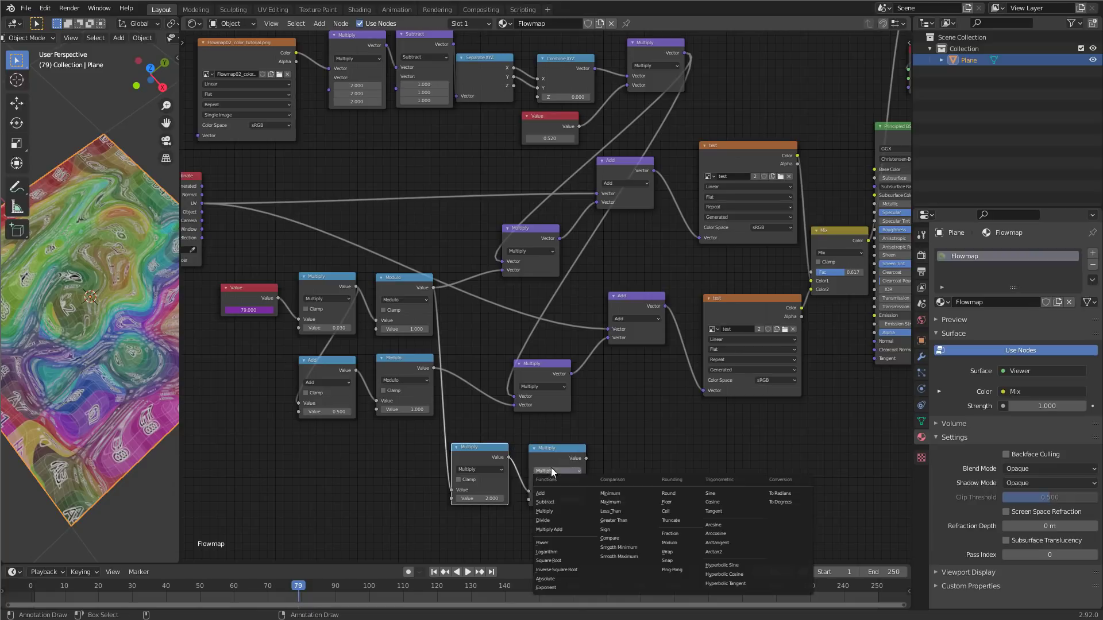
left_click(549, 503)
left_click(556, 500)
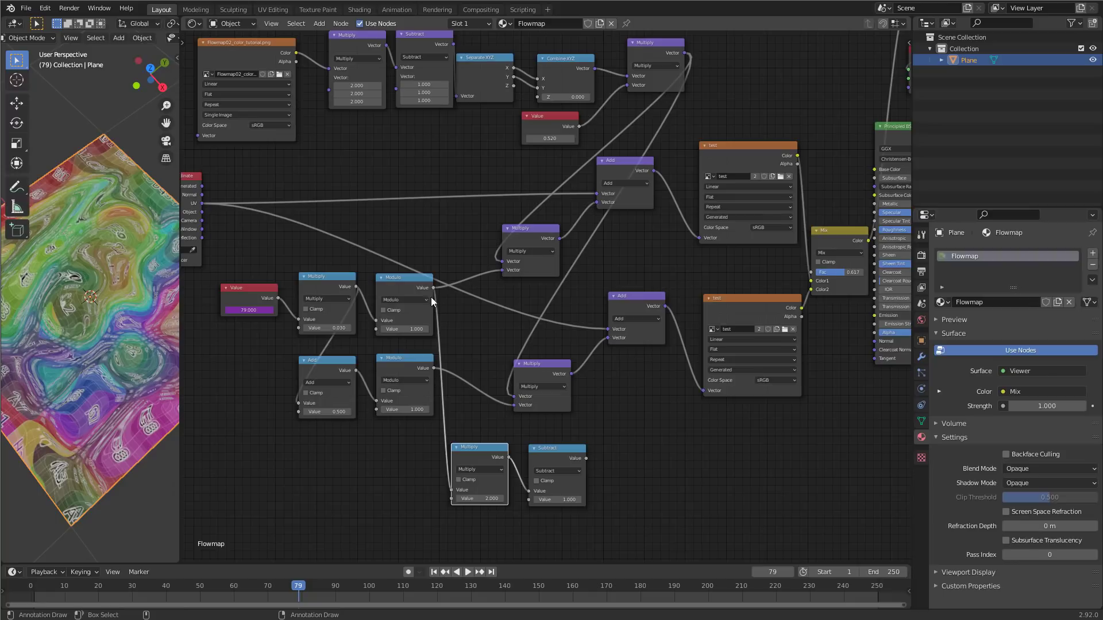
- Pass the Subtract result through an Absolute node and preview it on the plane
left_click(659, 477)
key("shift+d")
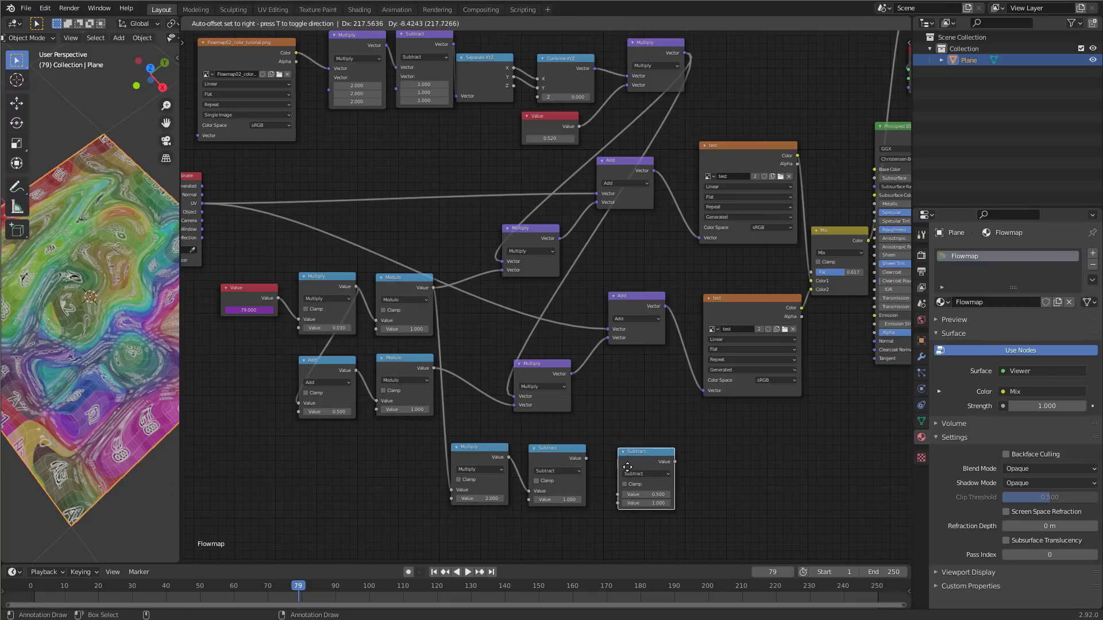
left_click(635, 455)
left_click_drag(586, 458, 608, 490)
left_click(634, 471)
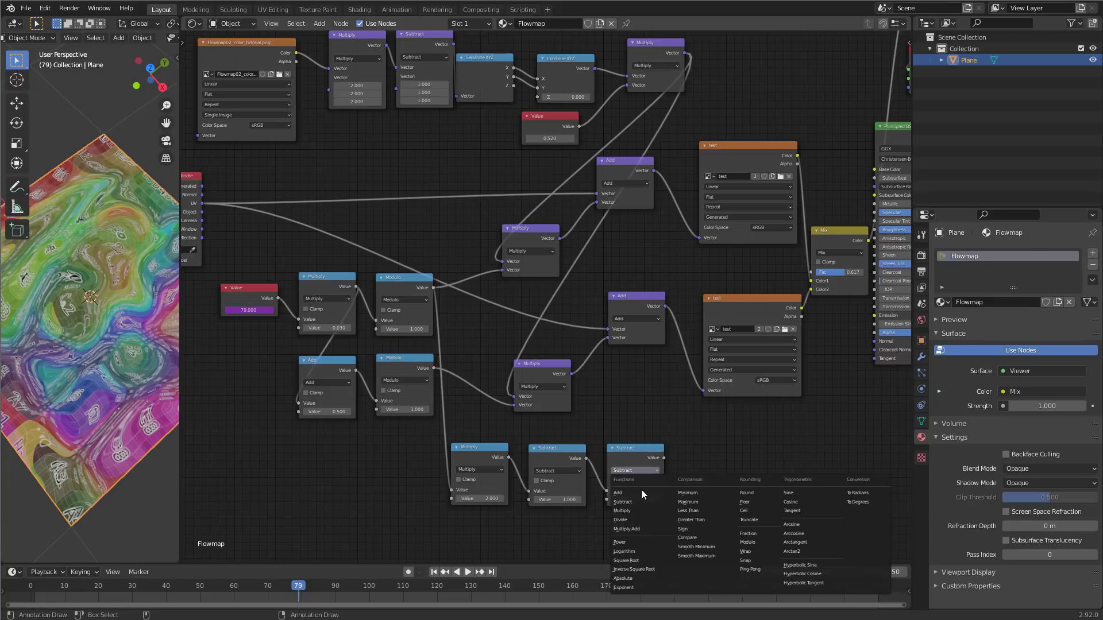
left_click(636, 579)
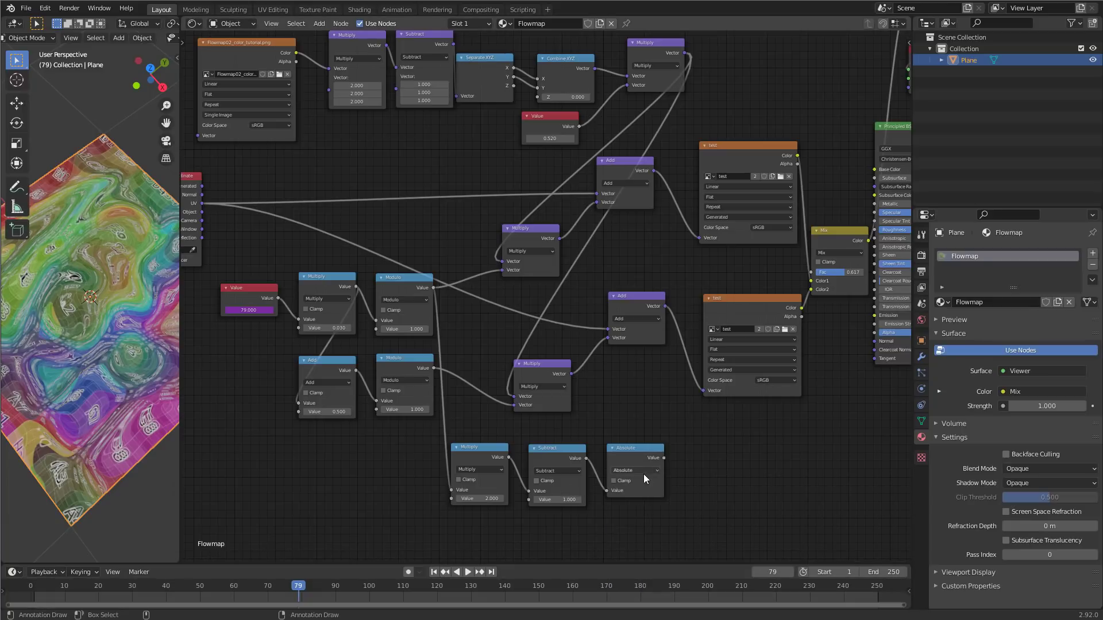
left_click(638, 454, "ctrl+shift")
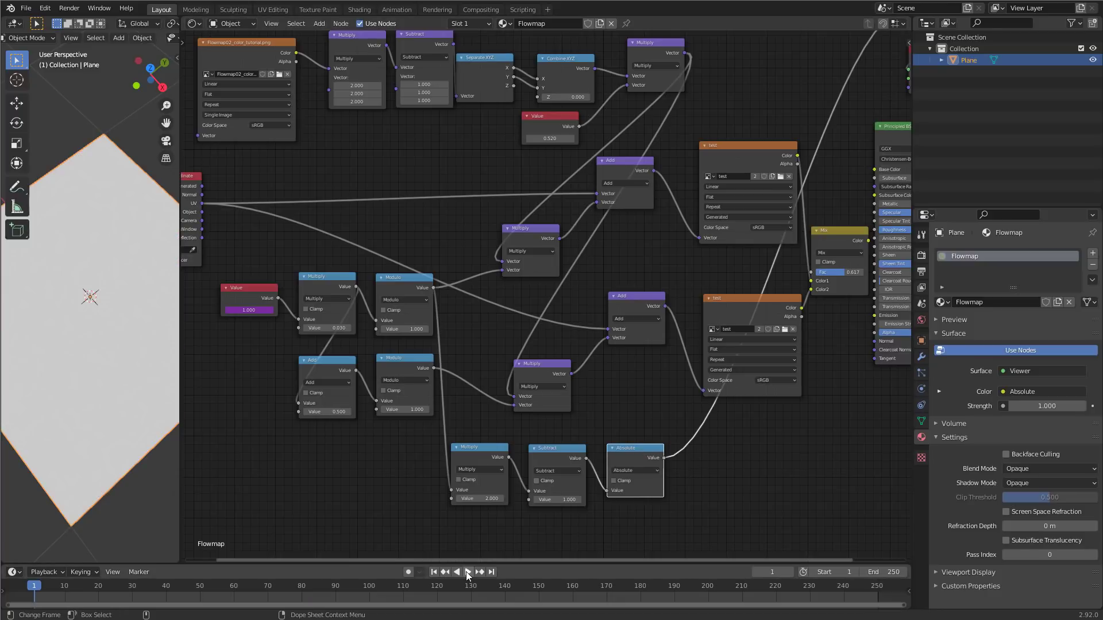
- Stop playback and connect the Absolute result to the Mix node's Fac
left_click(467, 572)
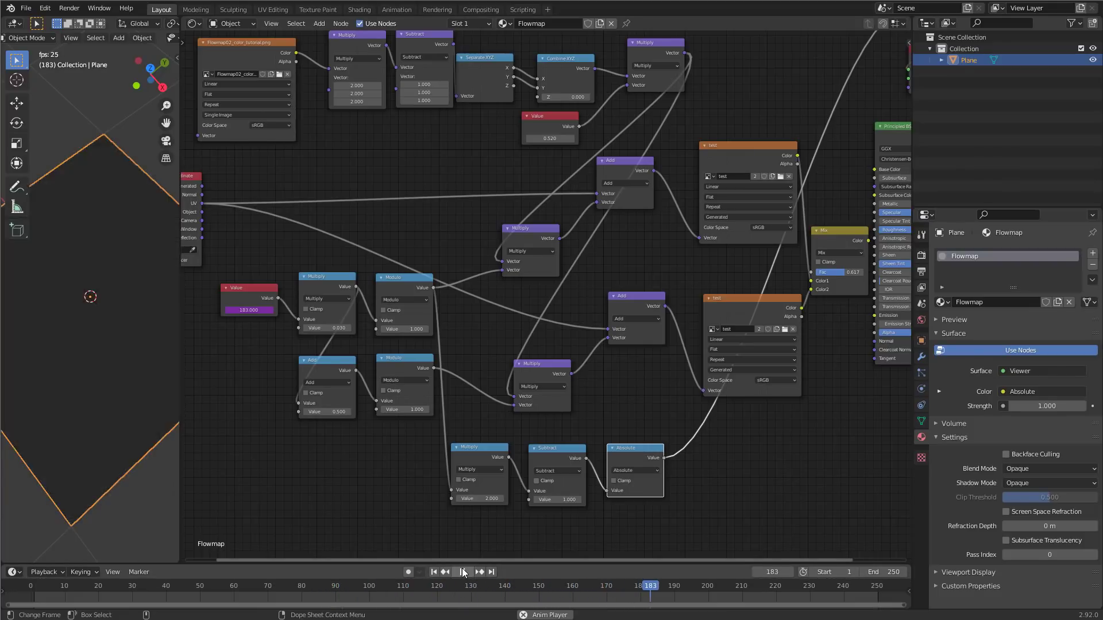
left_click(463, 572)
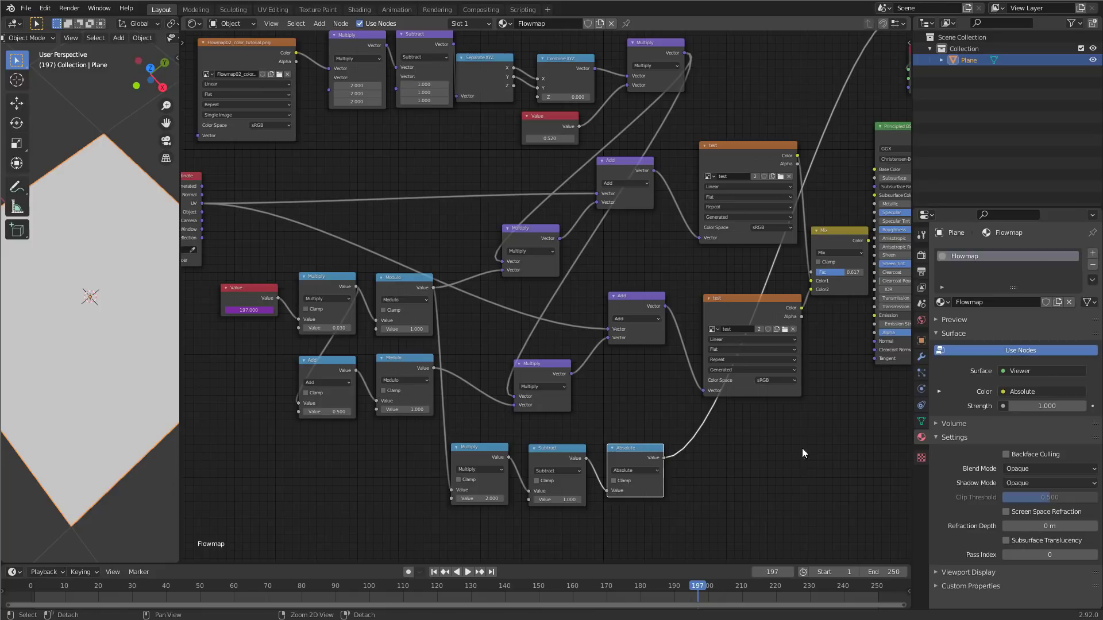
middle_click_drag(800, 450, 683, 459)
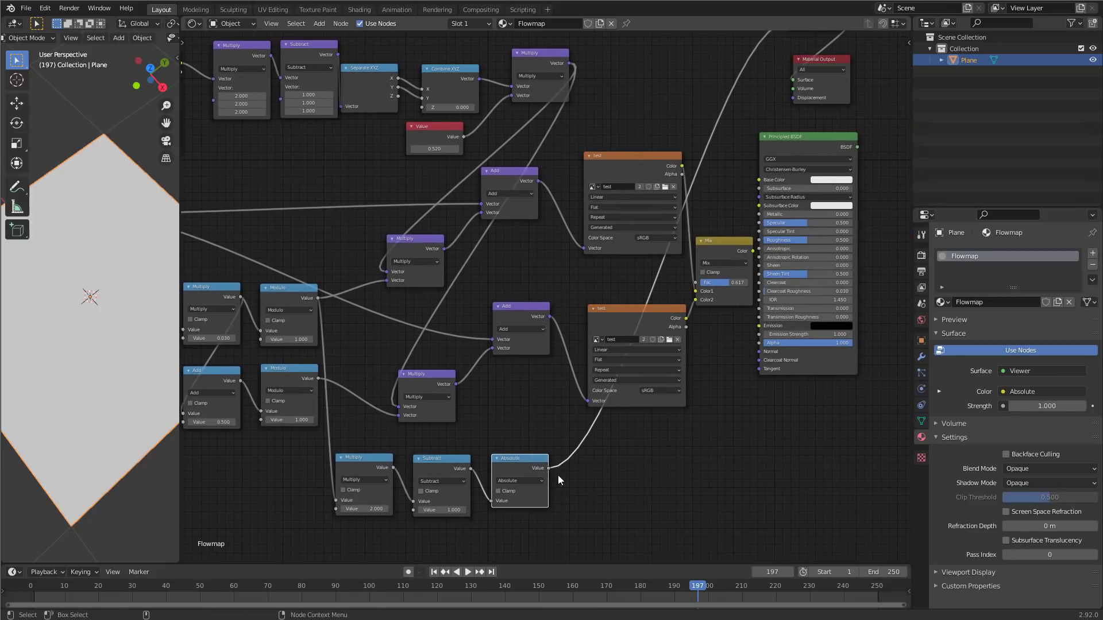
left_click_drag(548, 468, 696, 283)
- Preview the Mix result and play the crossfading flow from frame 1
middle_click_drag(726, 401, 630, 418)
middle_click_drag(631, 418, 622, 420)
left_click_drag(701, 382, 794, 385)
left_click(621, 308, "ctrl+shift")
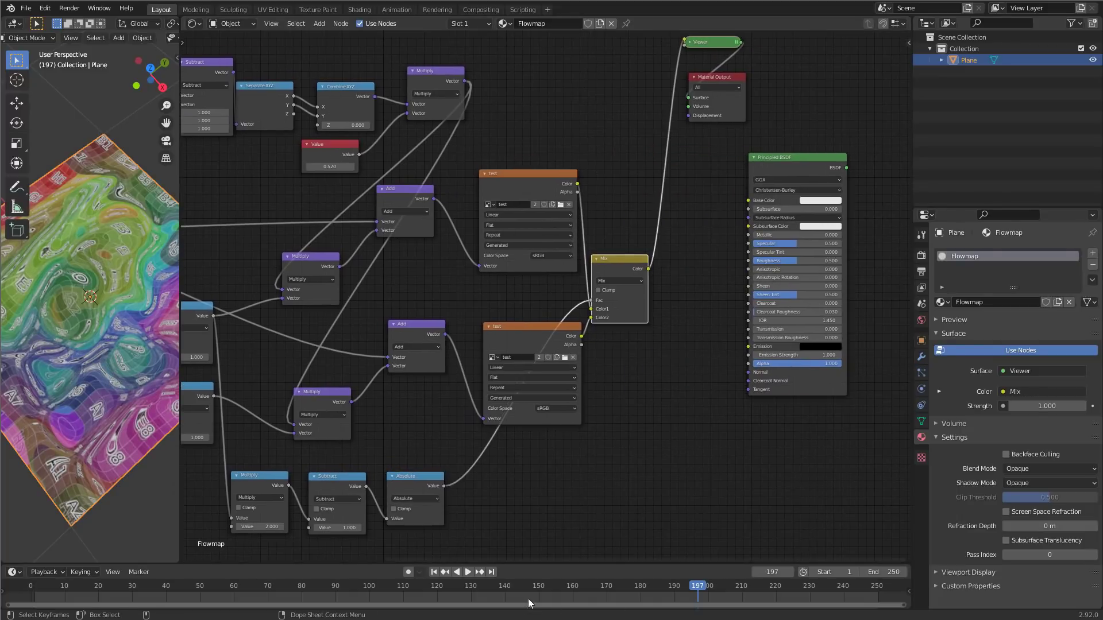
left_click(433, 572)
left_click(467, 573)
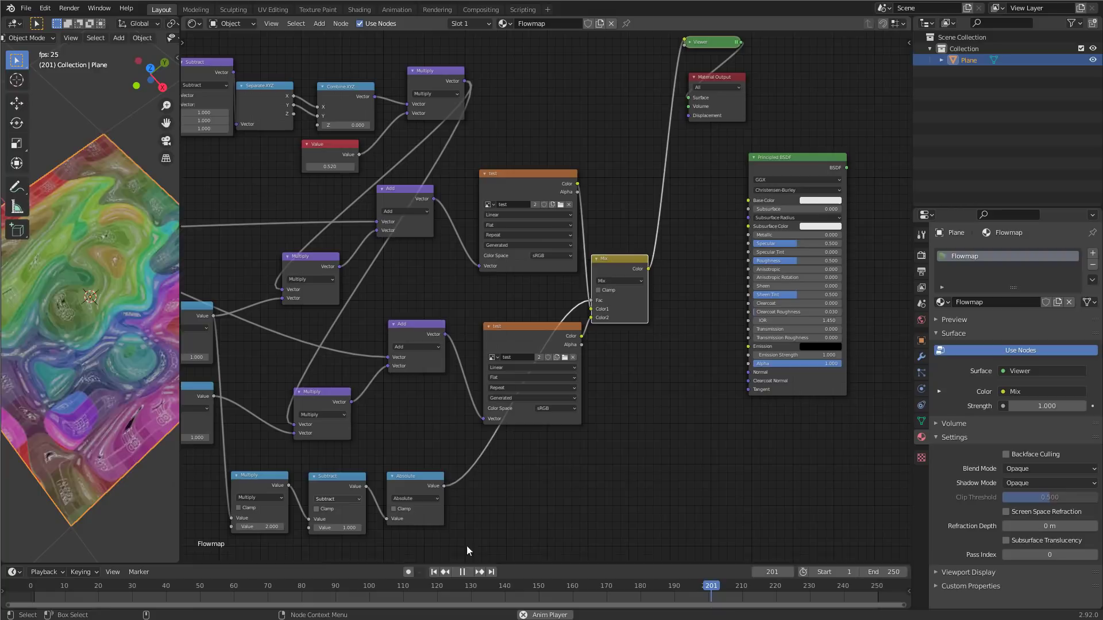
key("space")
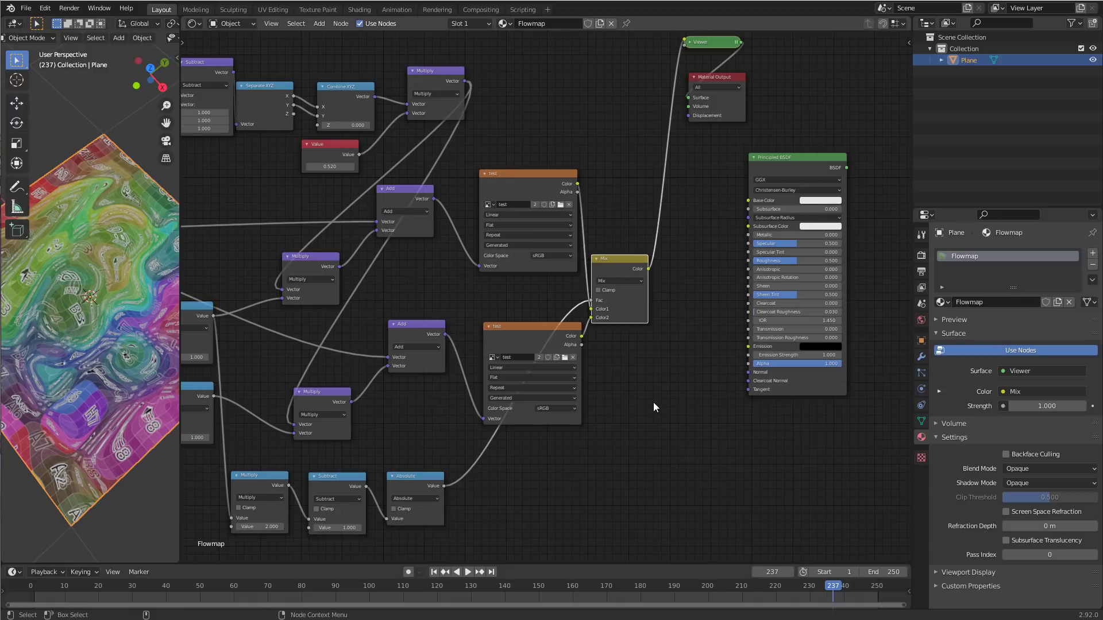
- Add a Noise Texture beside the shader and a duplicate below it
key("shift+a")
left_click(640, 384)
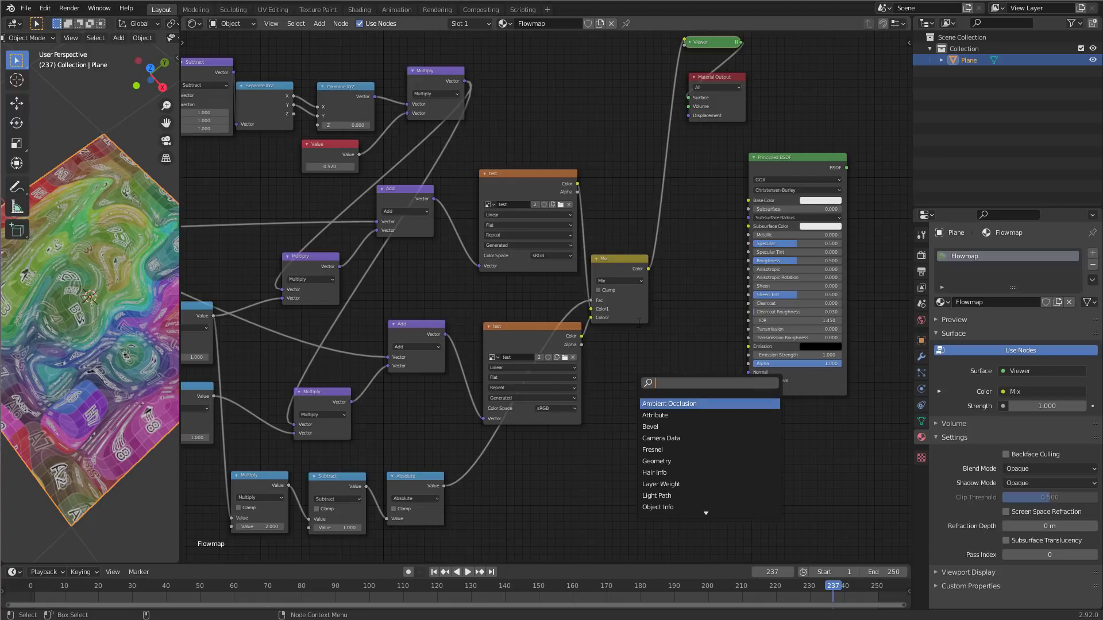
type("noise")
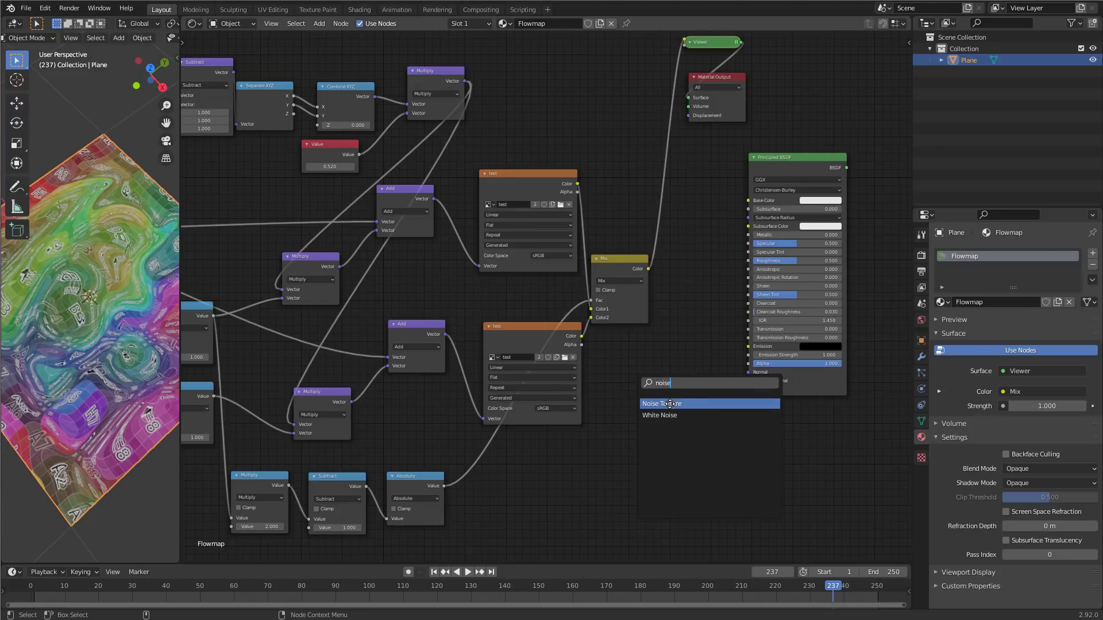
left_click(670, 404)
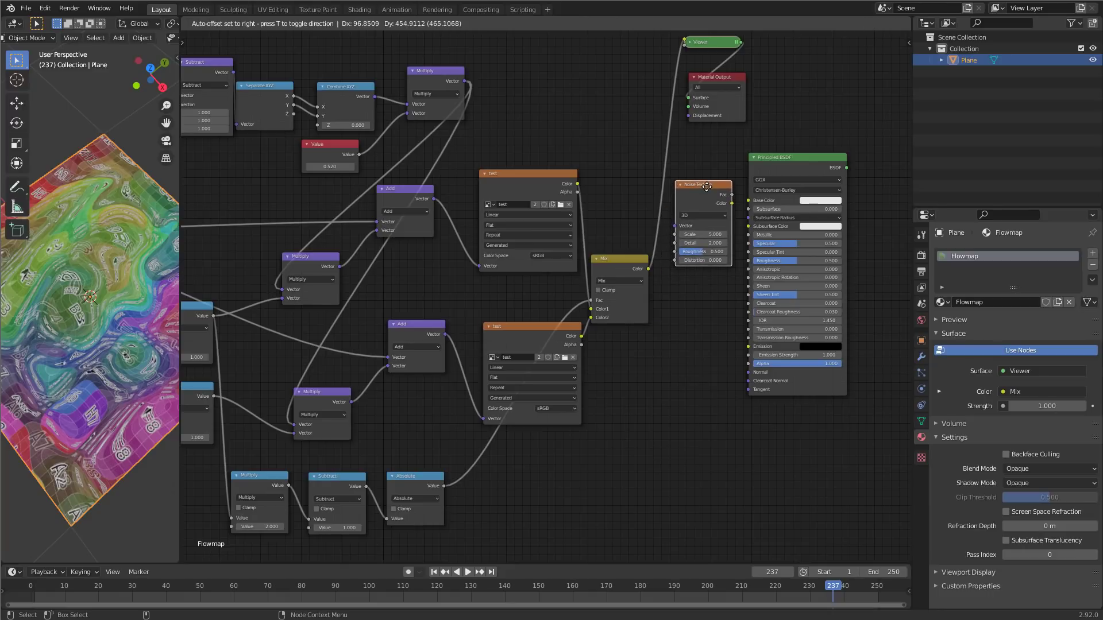
left_click(712, 179)
key("shift+d")
left_click(691, 336)
middle_click_drag(464, 342, 471, 330)
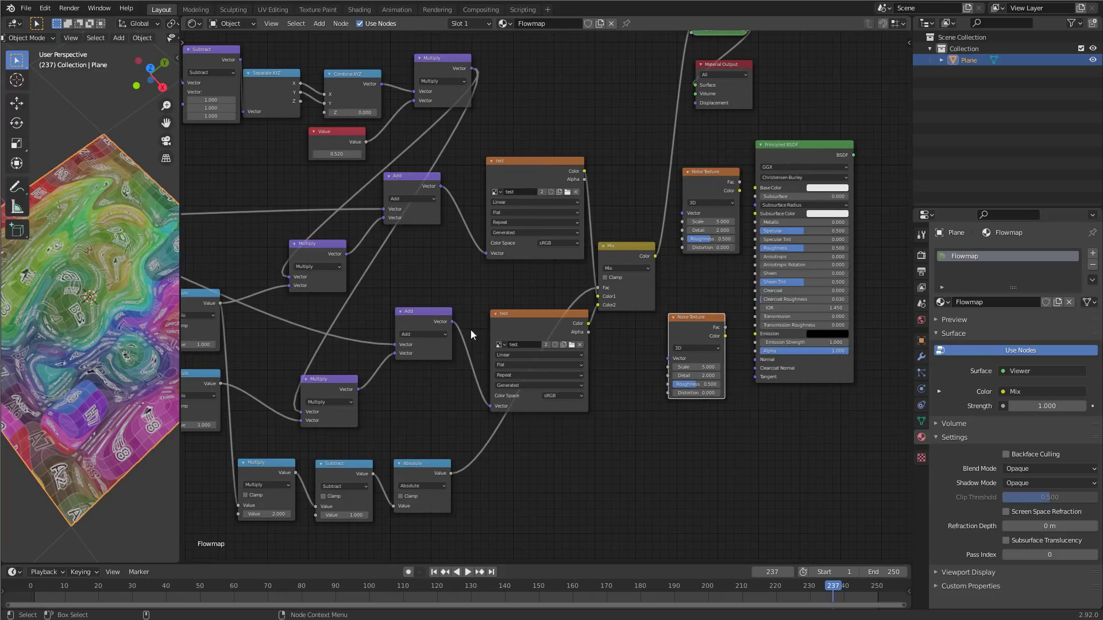
- Feed each flow-map Add vector into a Noise Texture and preview the upper noise animating
left_click_drag(453, 322, 668, 358)
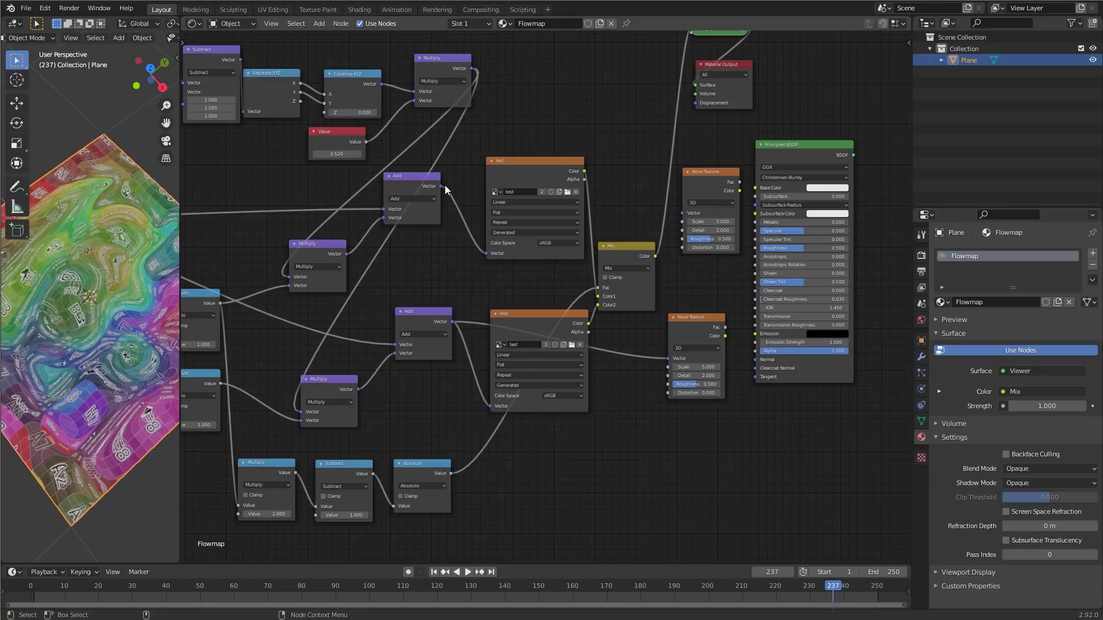
left_click_drag(445, 190, 683, 213)
left_click(704, 173, "ctrl+shift")
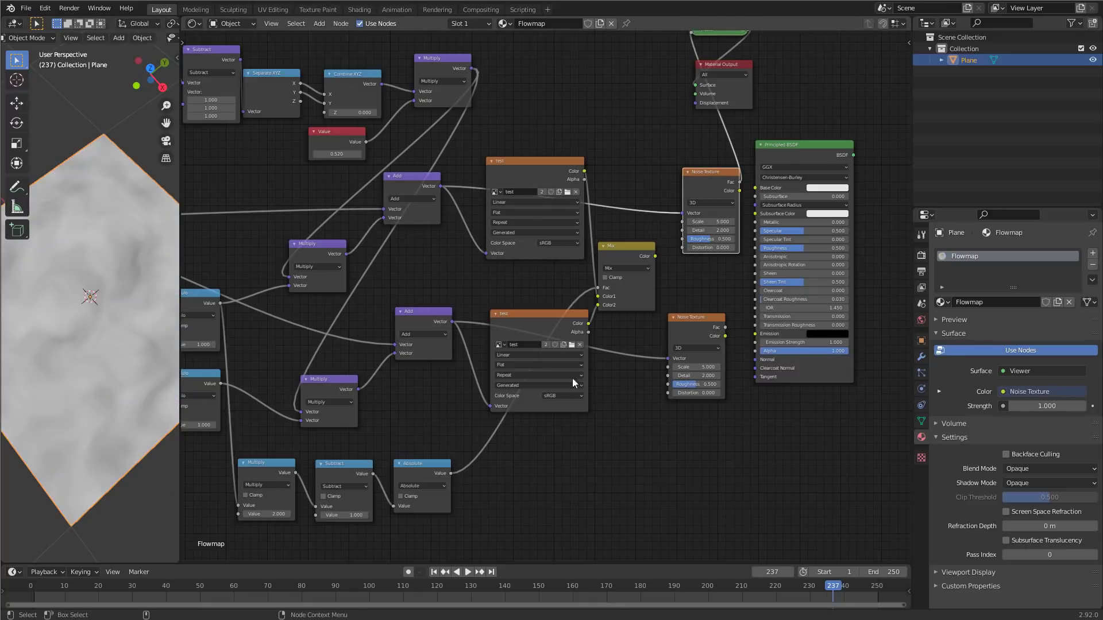
left_click_drag(387, 586, 581, 564)
key("Escape")
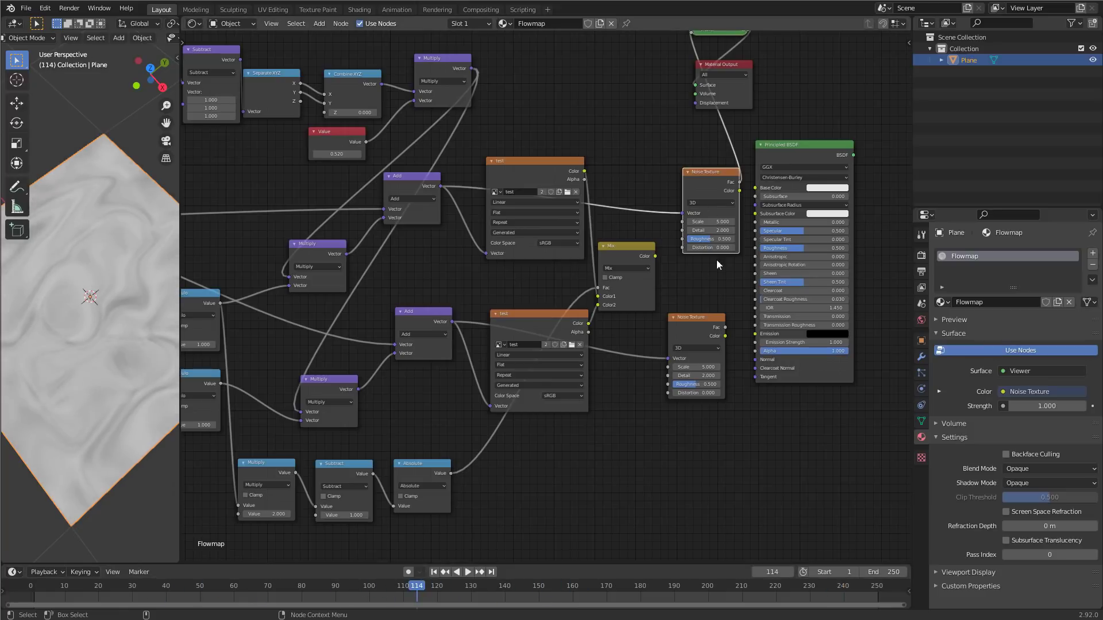
middle_click_drag(688, 288, 495, 323)
- Add a ColorRamp after the upper noise with its white stop pulled to about 0.805
left_click_drag(648, 189, 812, 200)
left_click(609, 289)
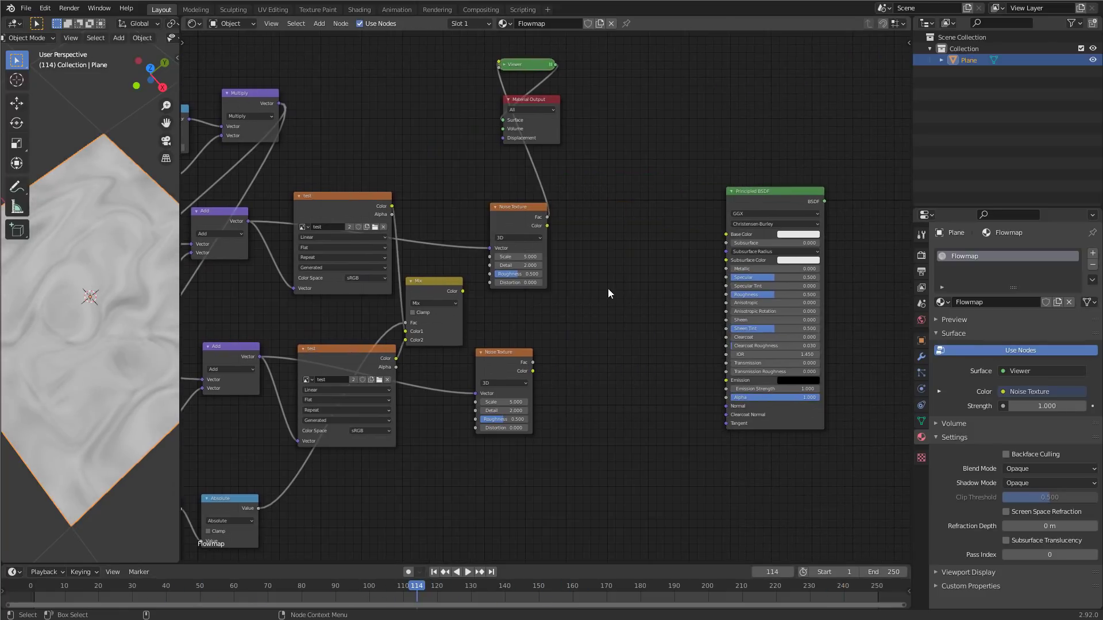
key("shift+a")
left_click(595, 290)
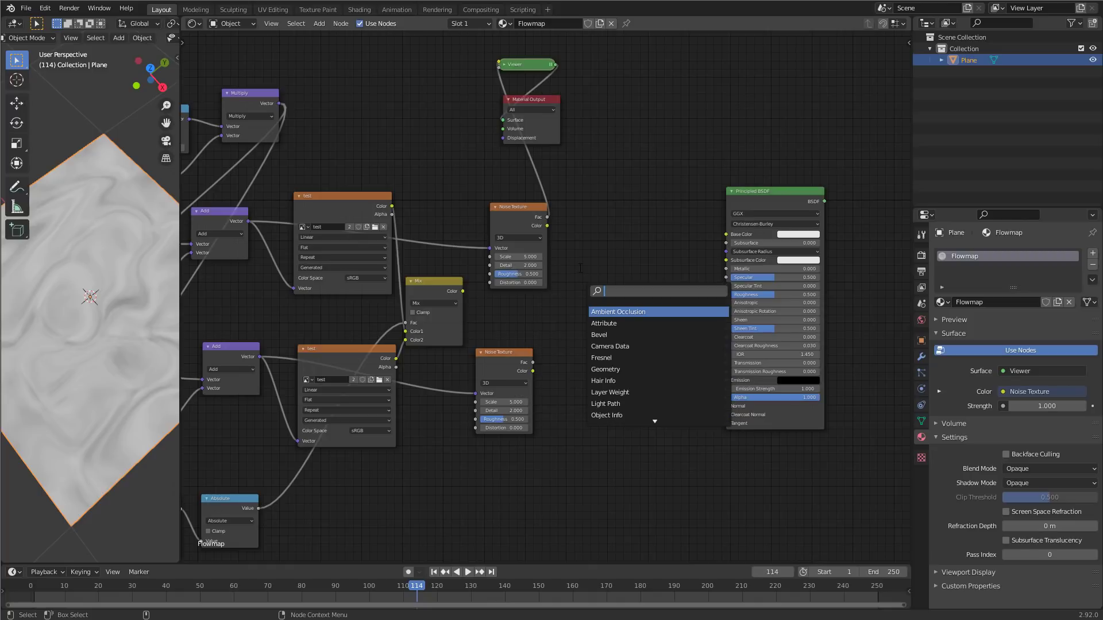
type("ramp")
key("Return")
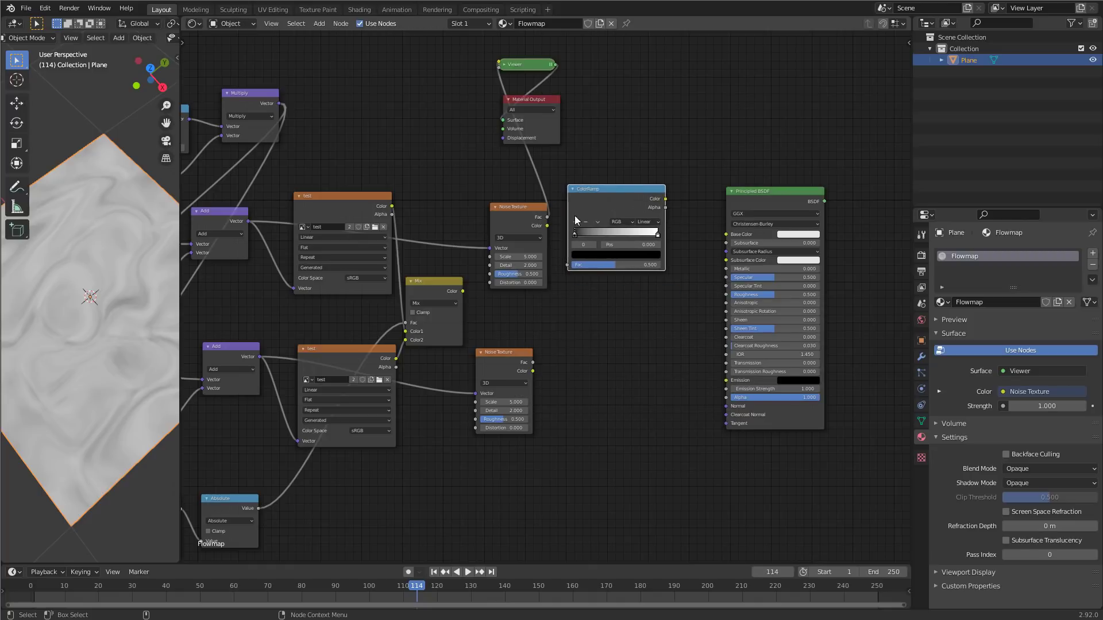
left_click(596, 201)
left_click_drag(548, 218, 576, 281)
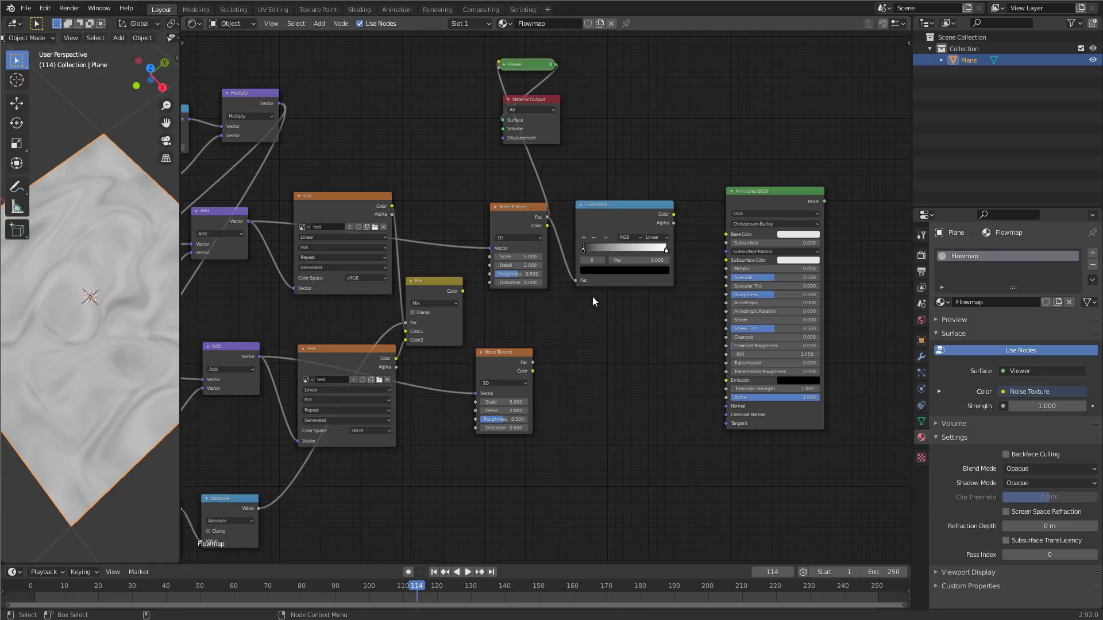
left_click(670, 232, "ctrl+shift")
left_click_drag(667, 250, 646, 251)
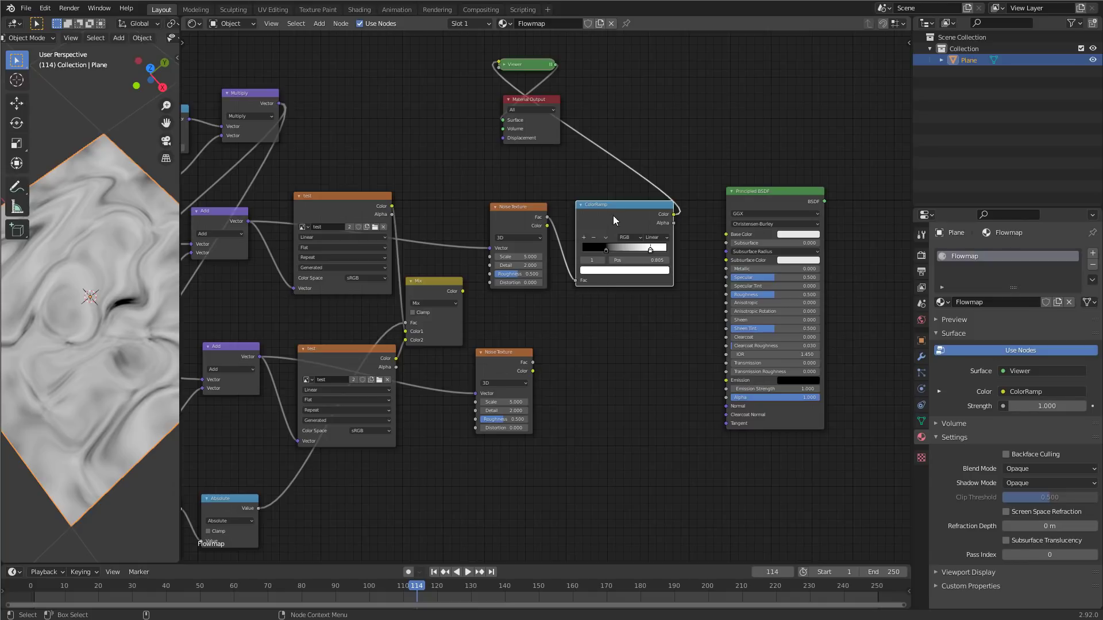
- Duplicate the ColorRamp for the lower noise's Fac and preview it
key("shift+d")
left_click(620, 359)
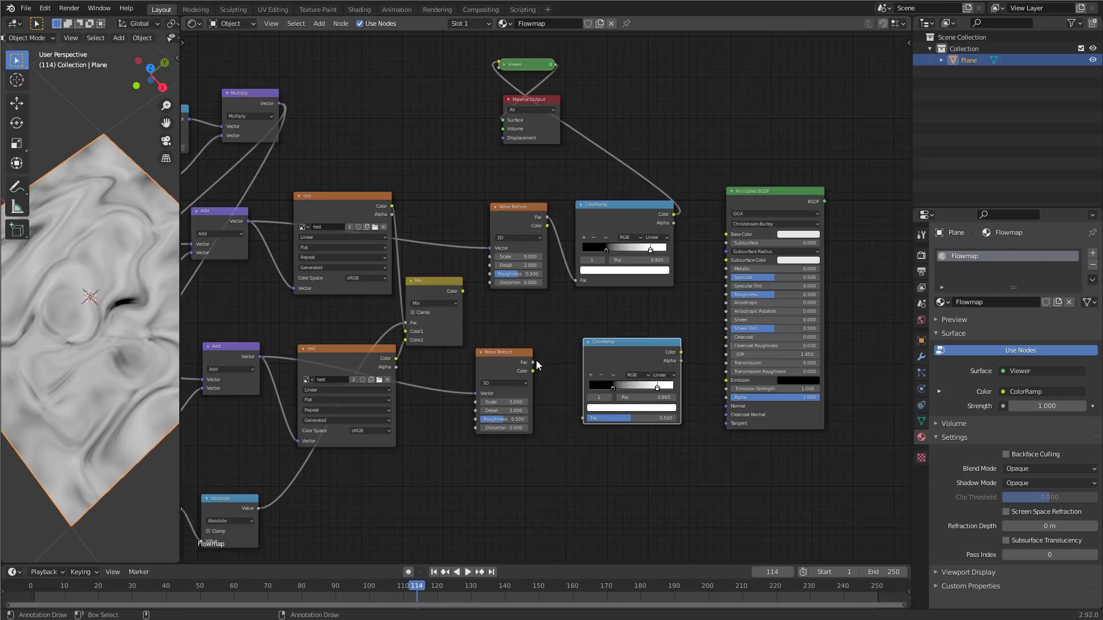
left_click_drag(533, 362, 583, 418)
left_click_drag(635, 343, 616, 346)
left_click(589, 368, "ctrl+shift")
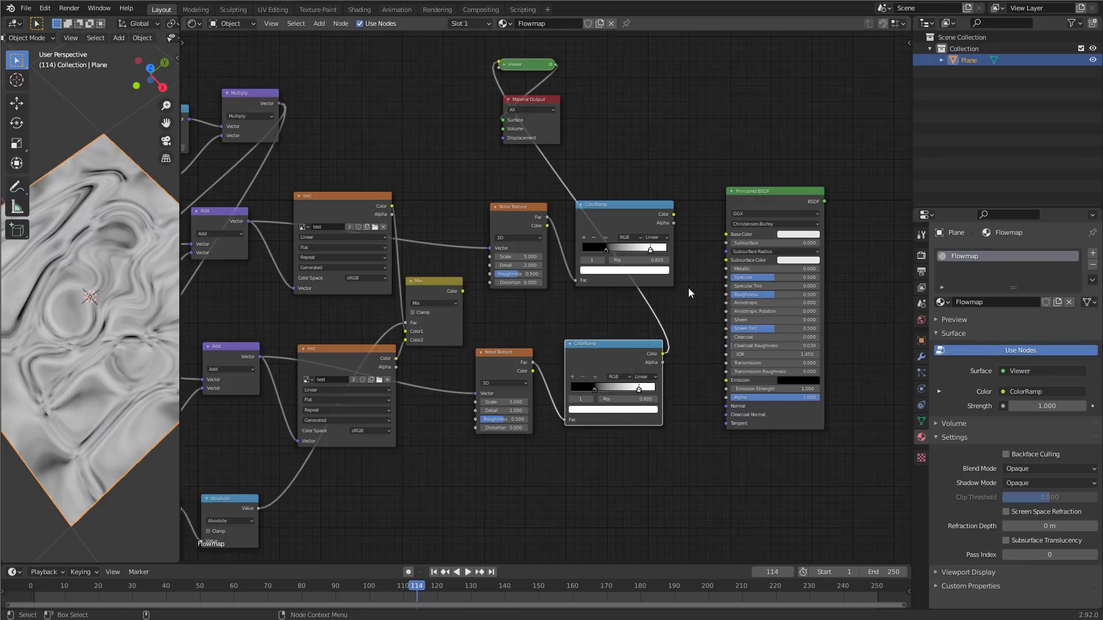
- Connect the upper and lower ColorRamp colors into the Mix node's Color1 and Color2
left_click_drag(456, 294, 680, 312)
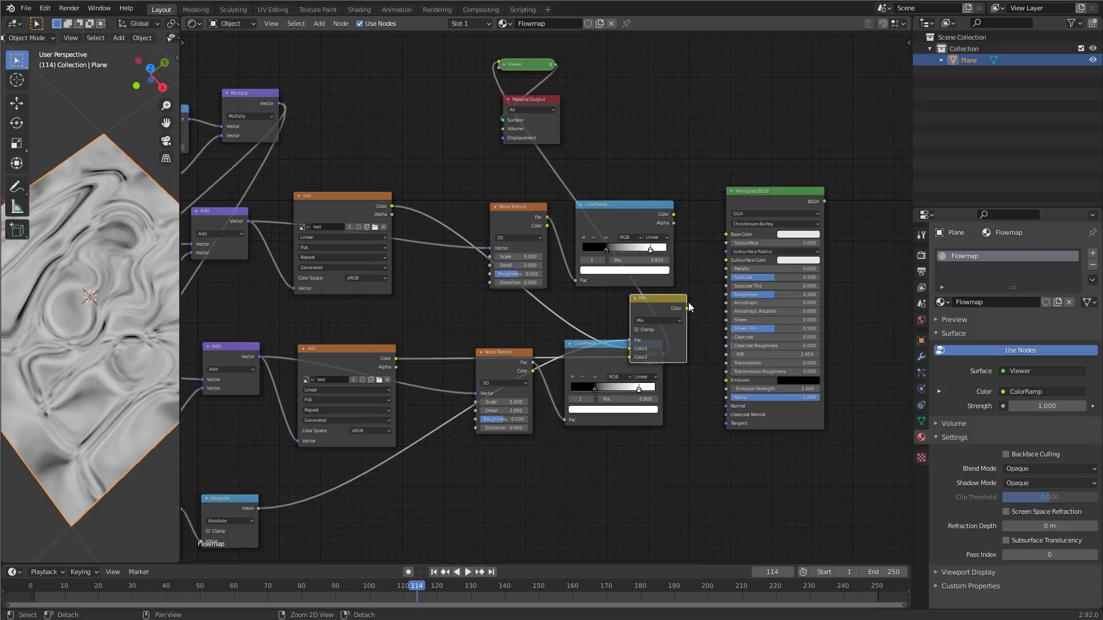
middle_click_drag(691, 308, 598, 319)
left_click(714, 204)
left_click_drag(750, 205, 809, 209)
left_click_drag(571, 310, 662, 296)
left_click_drag(579, 224, 627, 345)
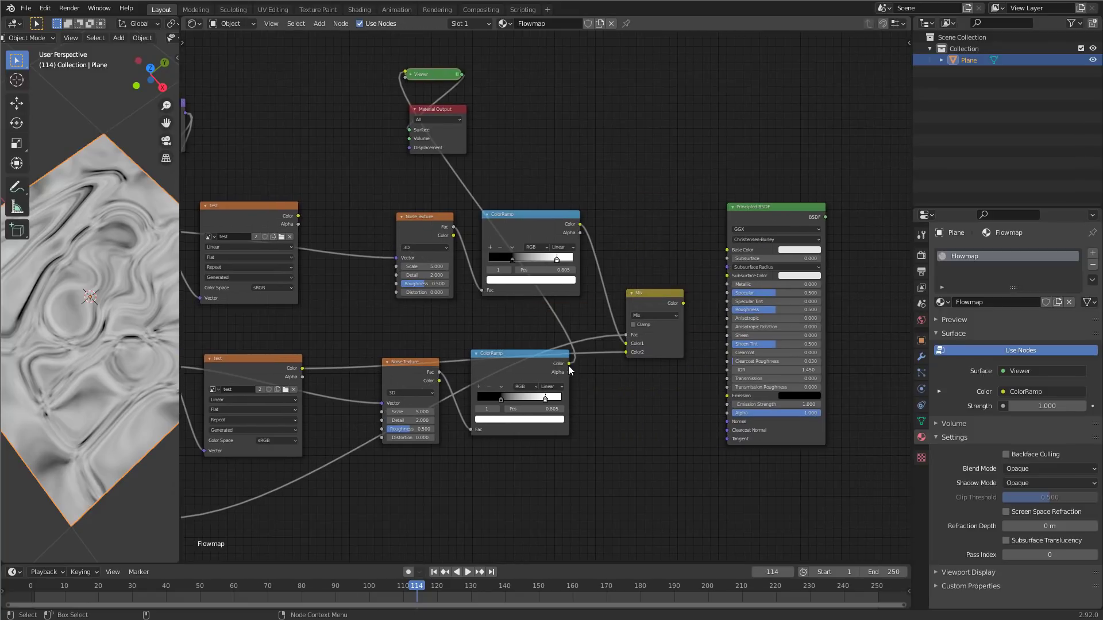
left_click_drag(569, 364, 635, 350)
left_click_drag(654, 296, 636, 290)
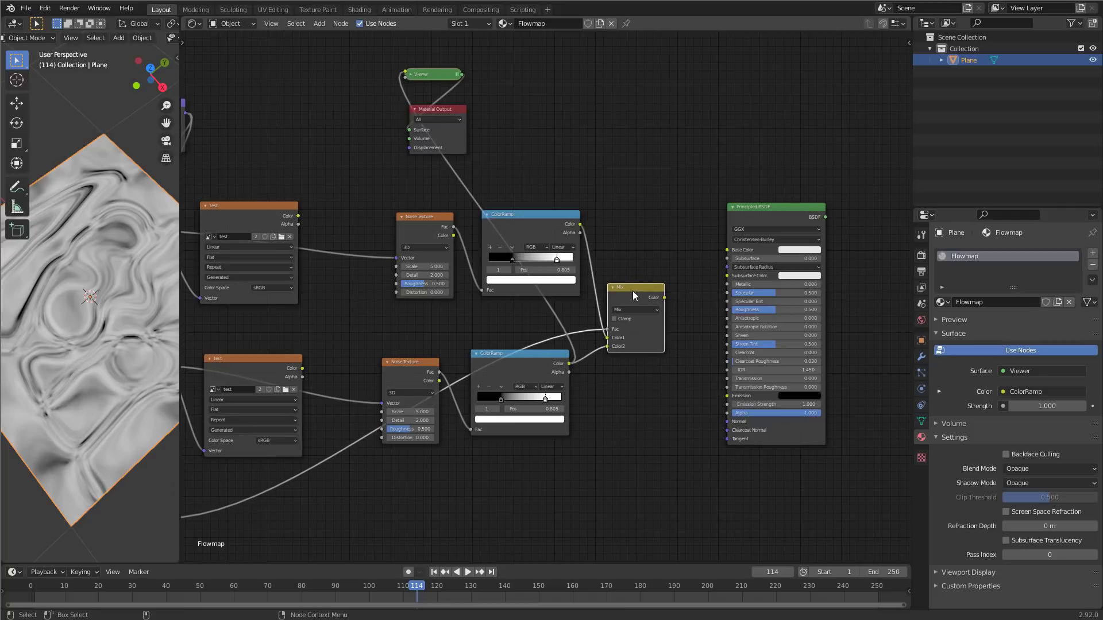
- Preview the Mix result and play the streaky crossfade from frame 1
left_click(634, 291, "ctrl+shift")
left_click(435, 573)
left_click(467, 573)
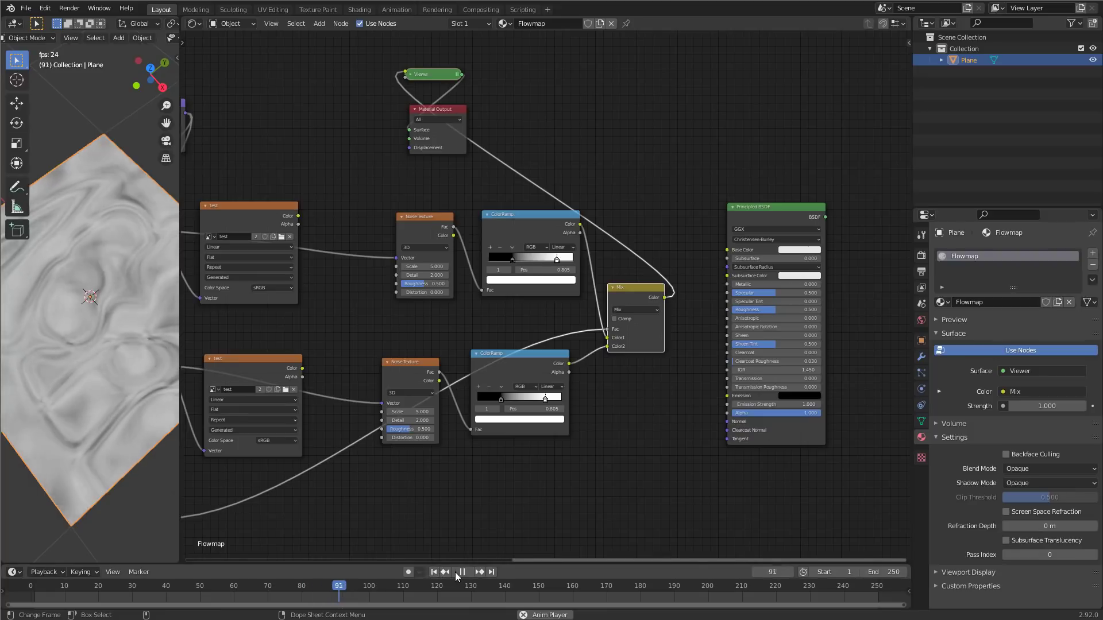
left_click(463, 572)
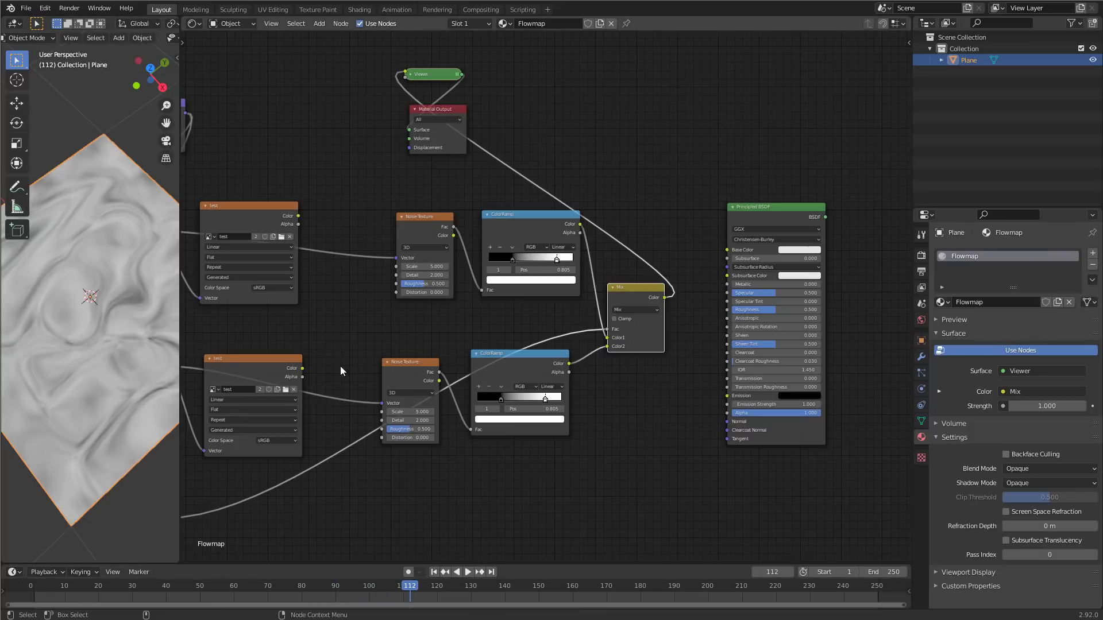
- Add a Value node linked to the Scale of both Noise Textures
key("shift+a")
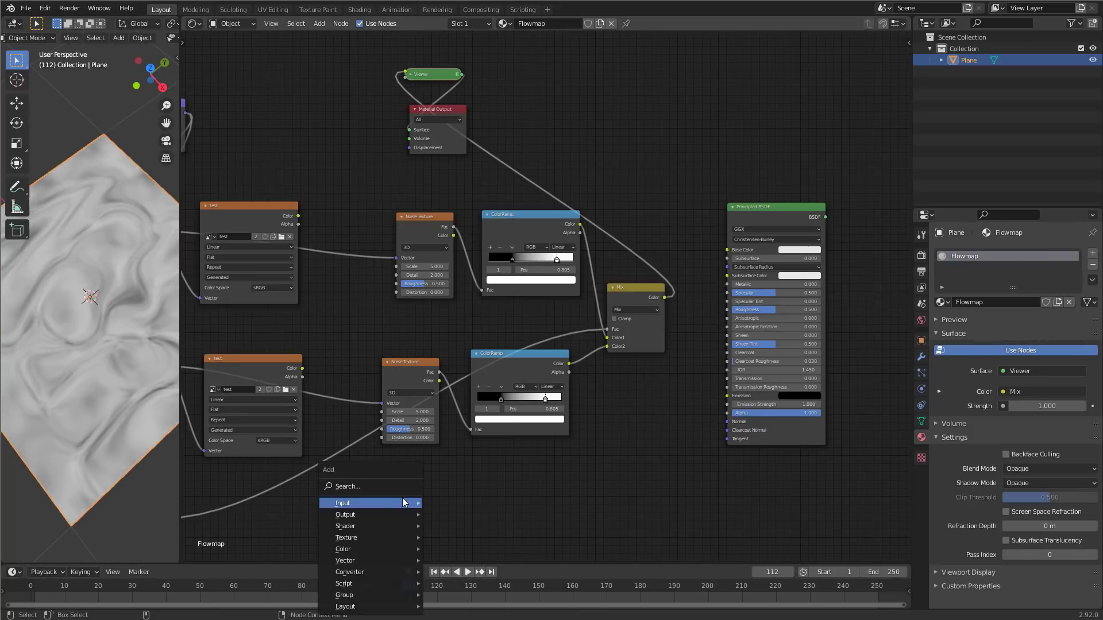
left_click(383, 488)
type("value")
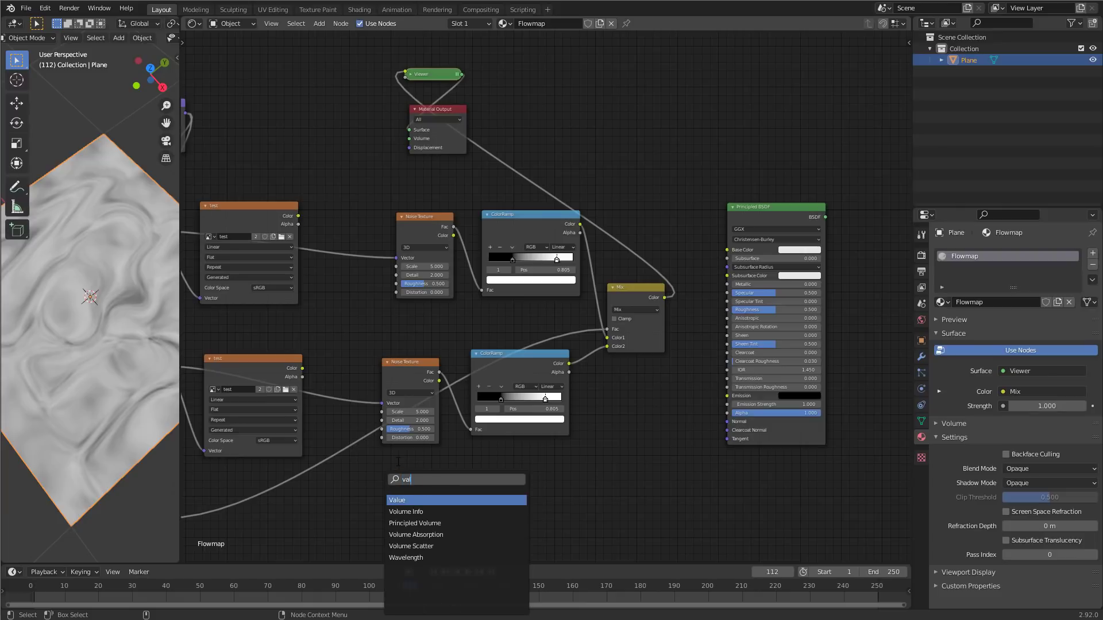
key("Return")
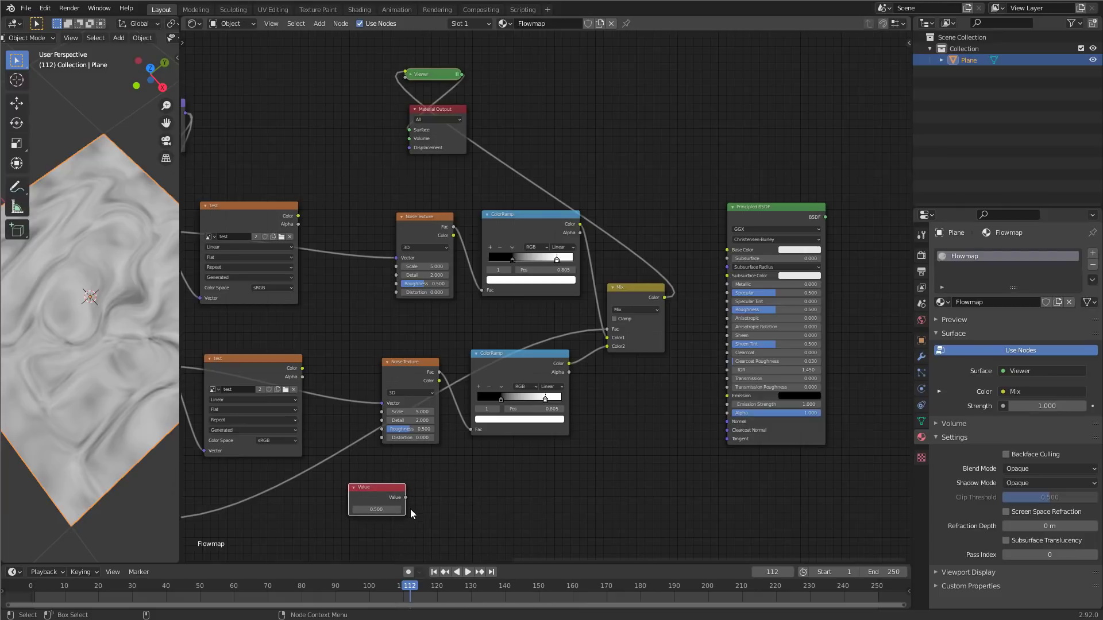
left_click_drag(405, 497, 396, 266)
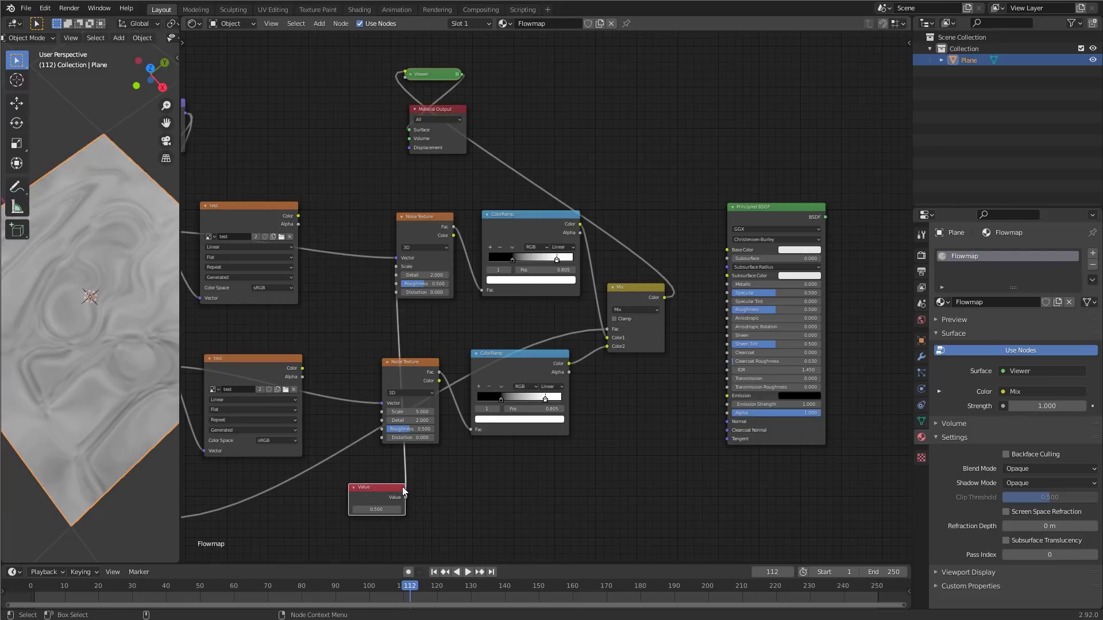
left_click_drag(405, 498, 341, 502)
- Set the Value to 15 and play the animation from the first frame
left_click(337, 521)
type("1")
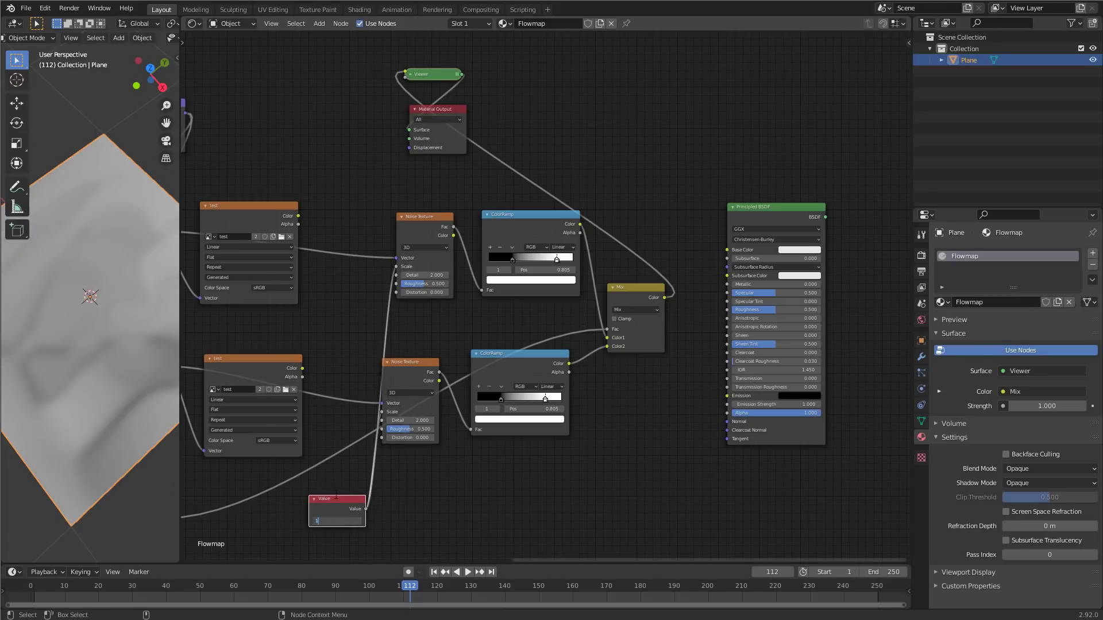
type("0")
key("Return")
left_click(335, 521)
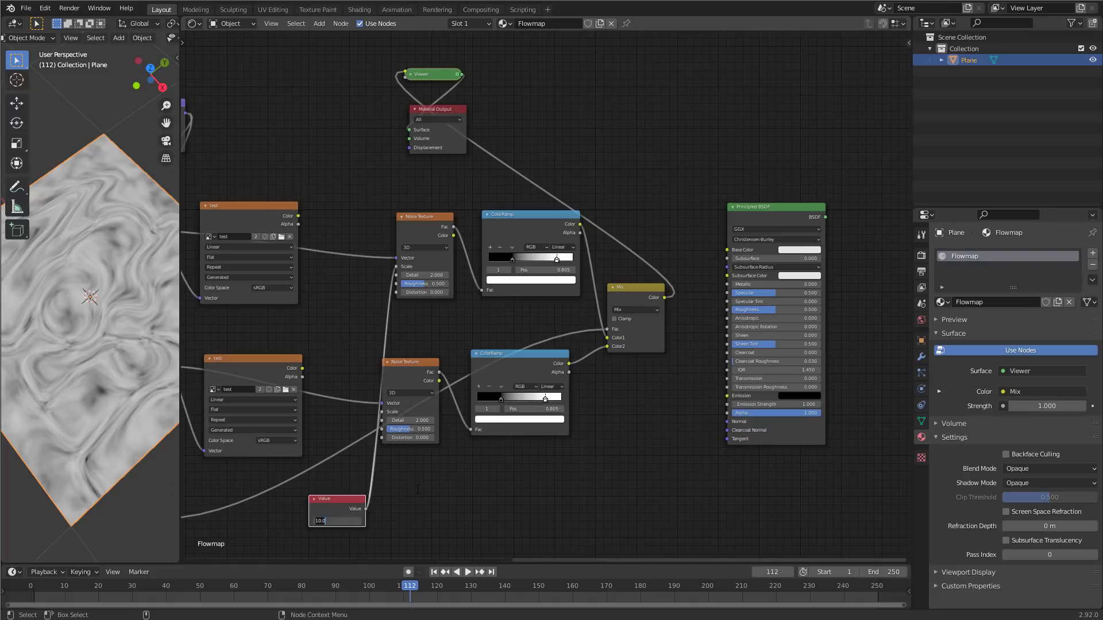
type("15")
key("Return")
key("shift+Left")
key("space")
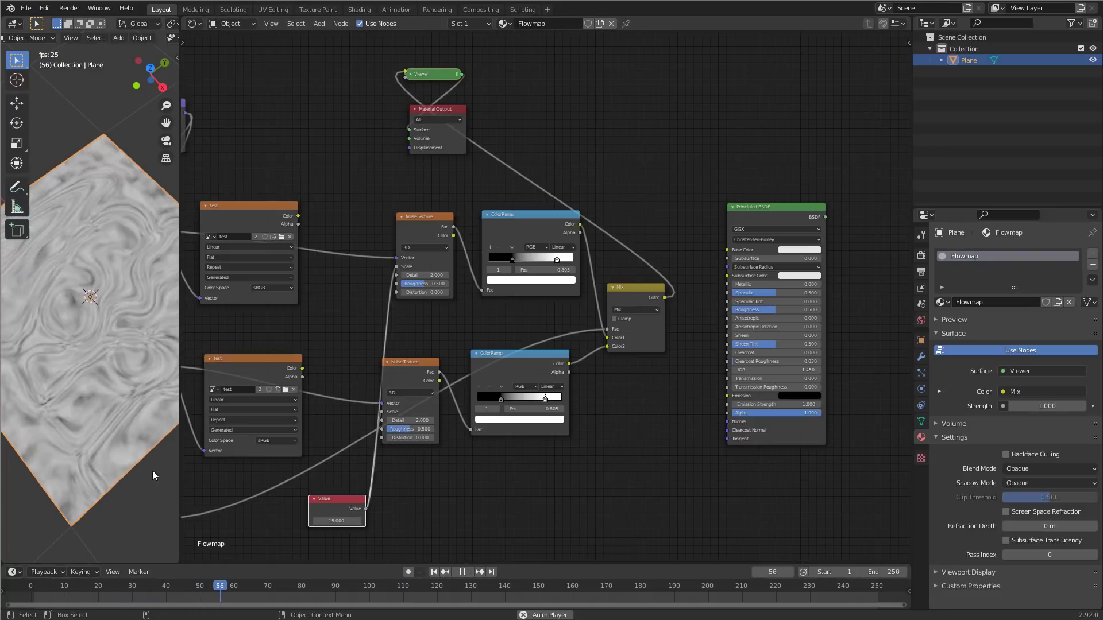
- Stop playback and add a Bump node between the Mix node and the Principled BSDF
left_click(463, 573)
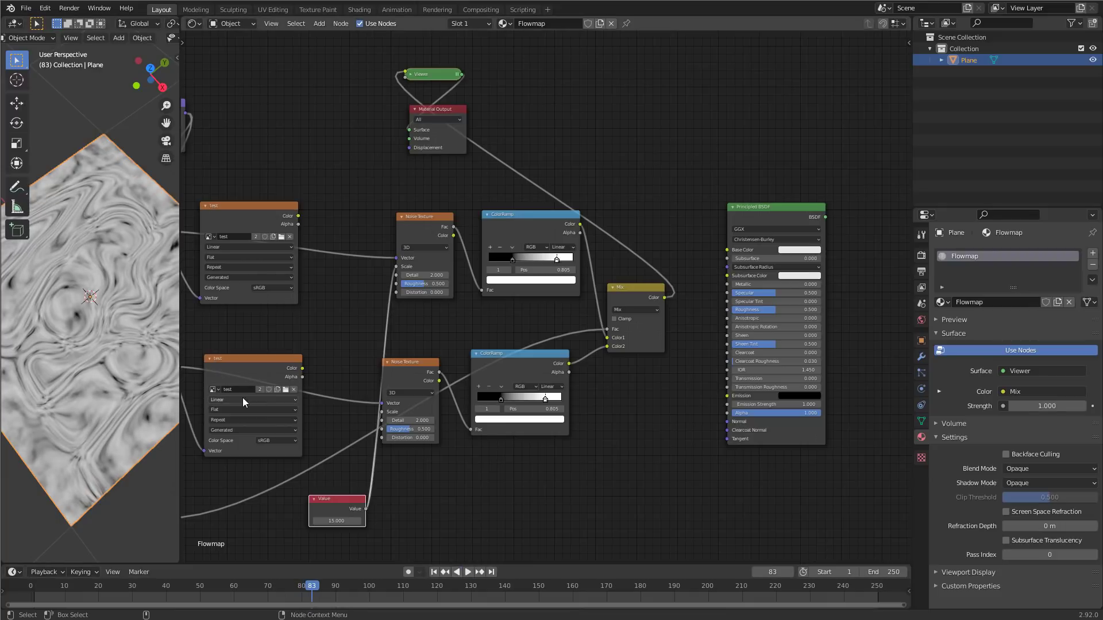
key("shift+a")
left_click(550, 472)
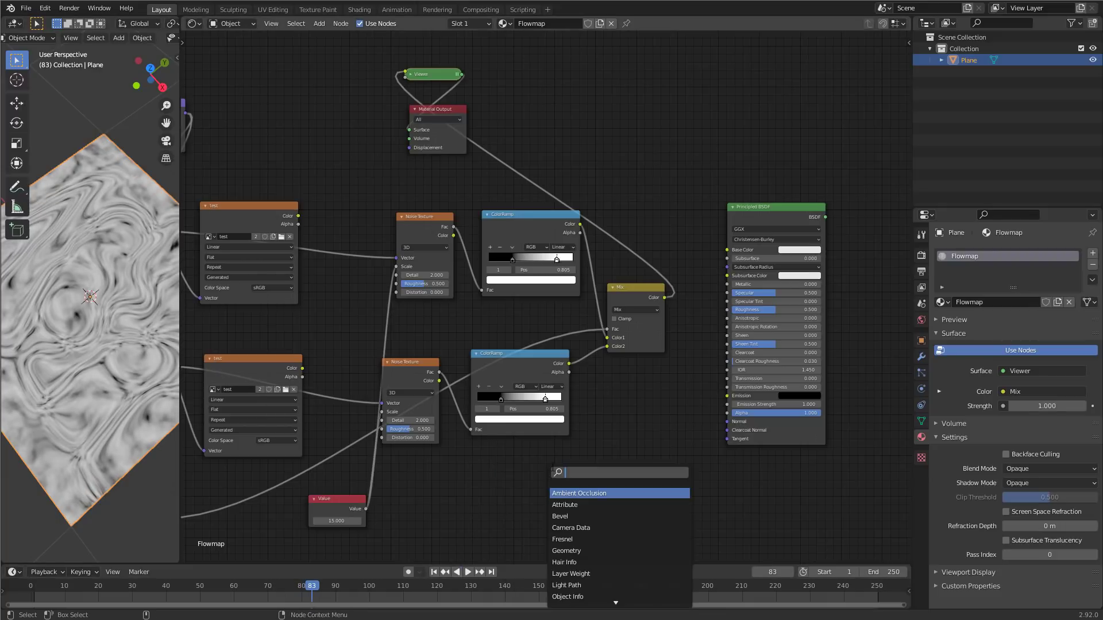
type("bump")
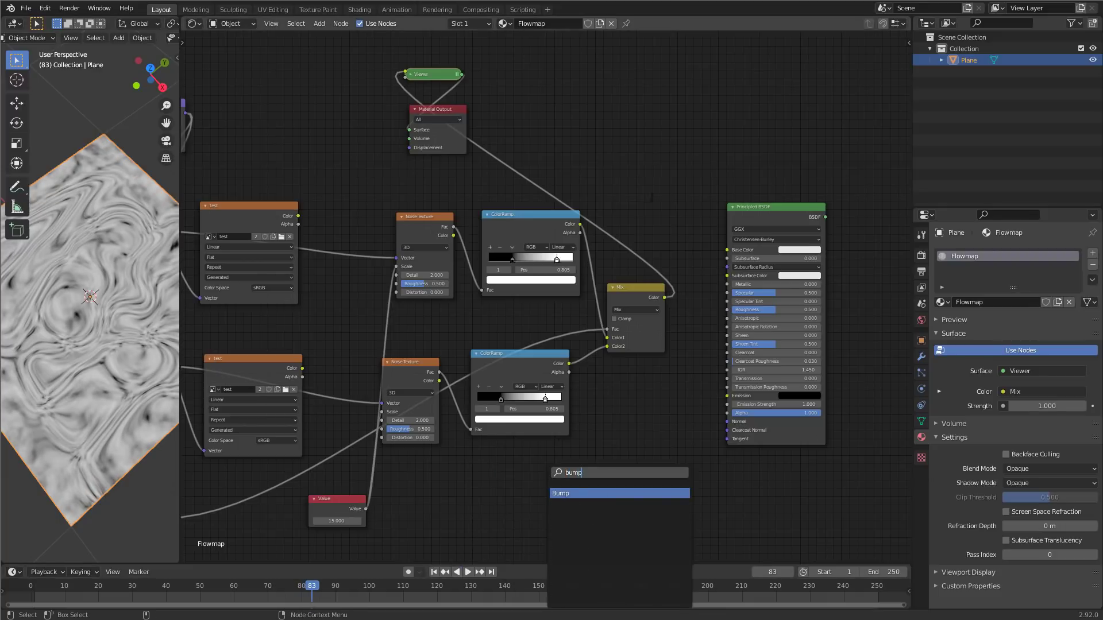
key("Return")
left_click(674, 396)
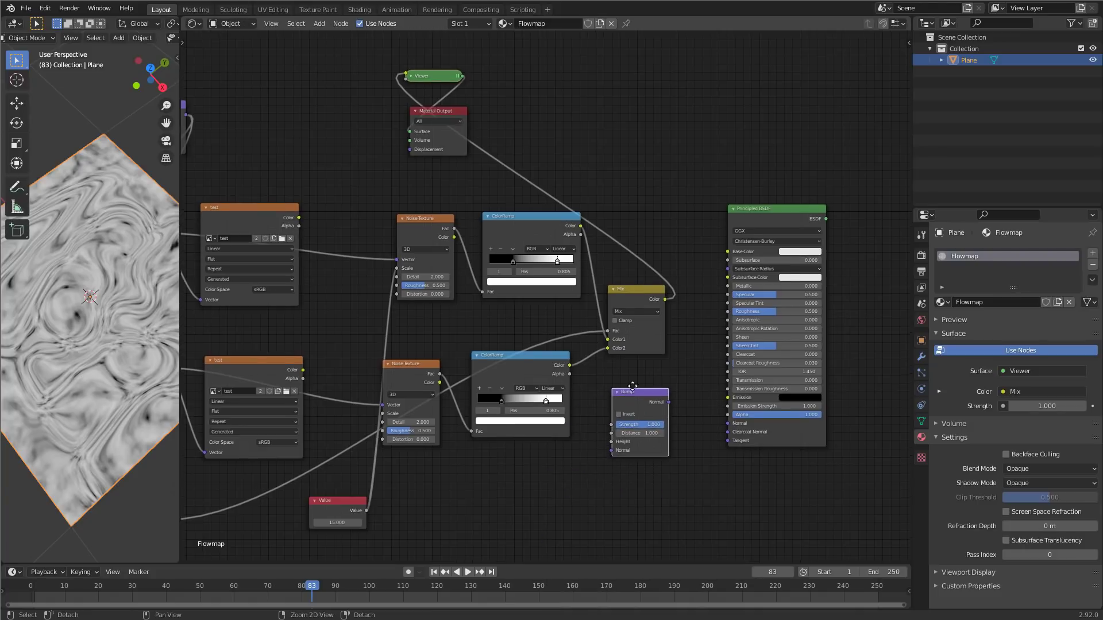
middle_click_drag(736, 315, 636, 340)
left_click_drag(667, 232, 759, 226)
left_click_drag(540, 418, 642, 316)
- Wire Mix into Bump Height, Bump into BSDF Normal, and BSDF into Material Output Surface
left_click_drag(566, 323, 613, 363)
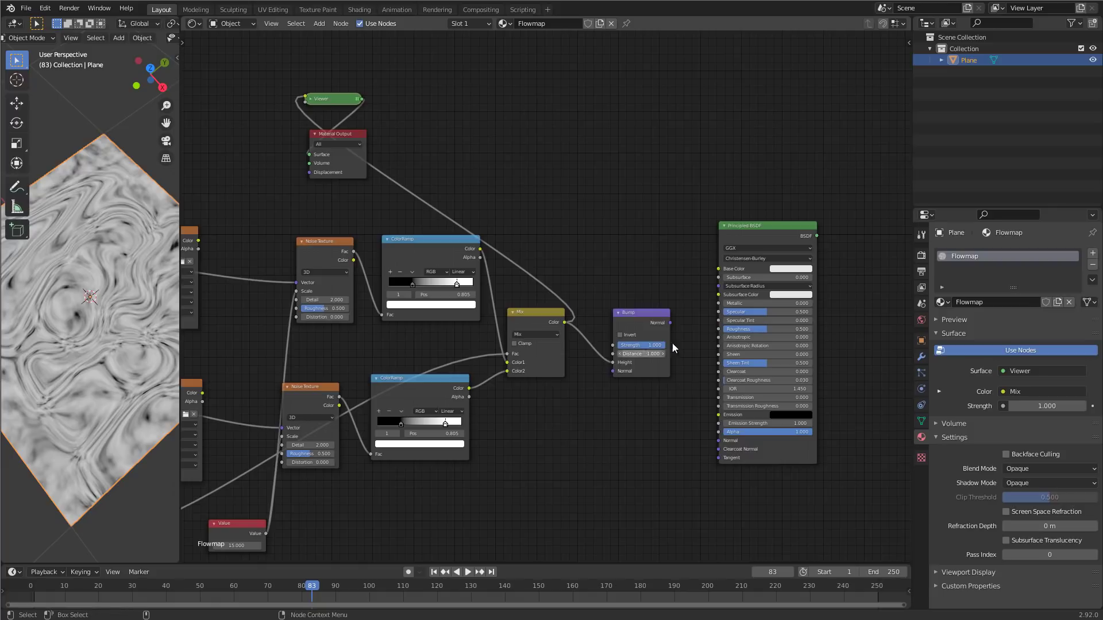
left_click_drag(670, 323, 719, 441)
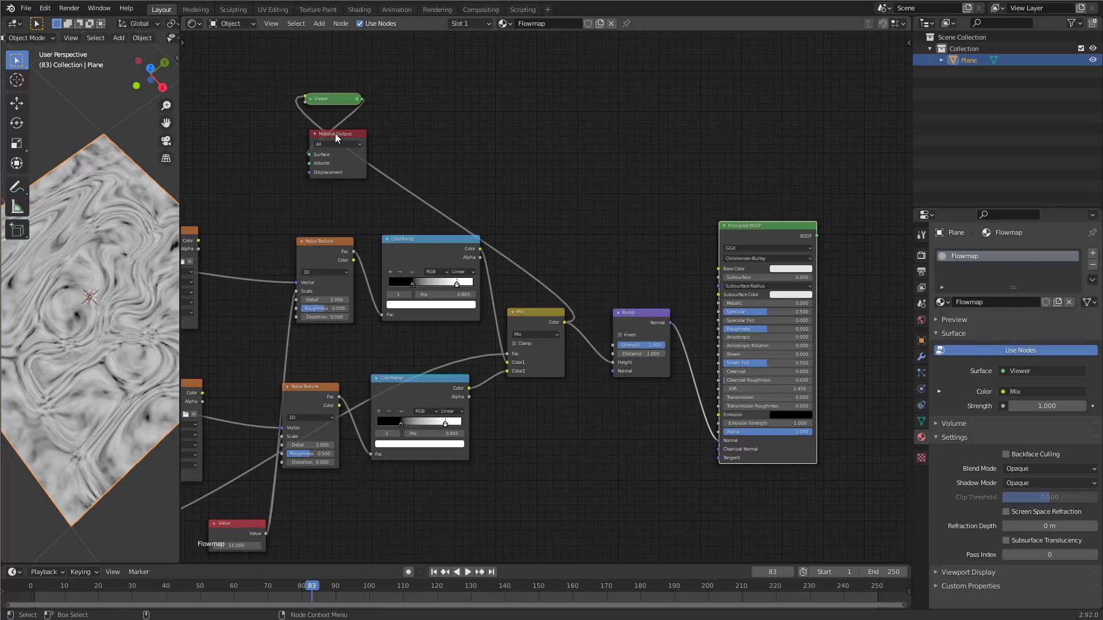
left_click_drag(337, 137, 852, 163)
left_click(783, 234, "ctrl+shift")
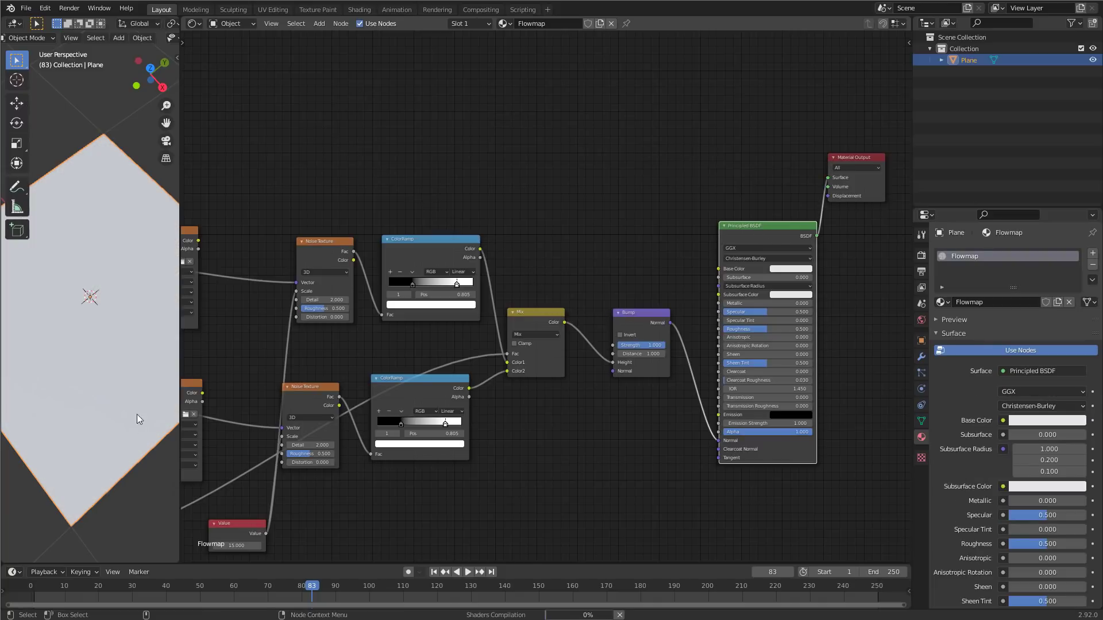
- Preview the flow animation and set the Principled BSDF Base Color to pink
left_click(467, 572)
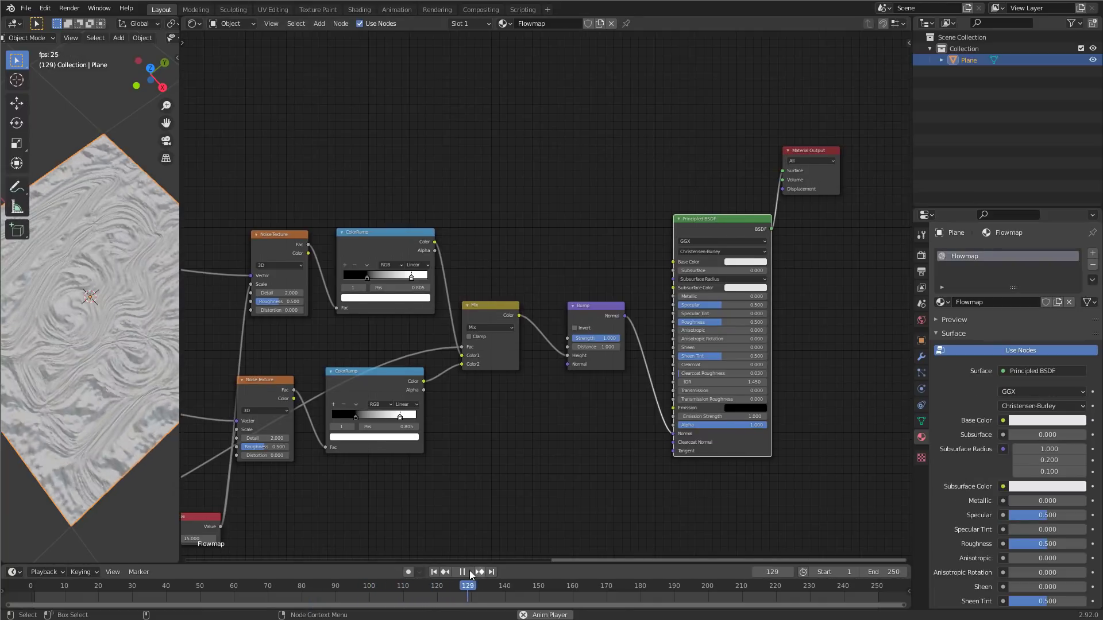
left_click(463, 572)
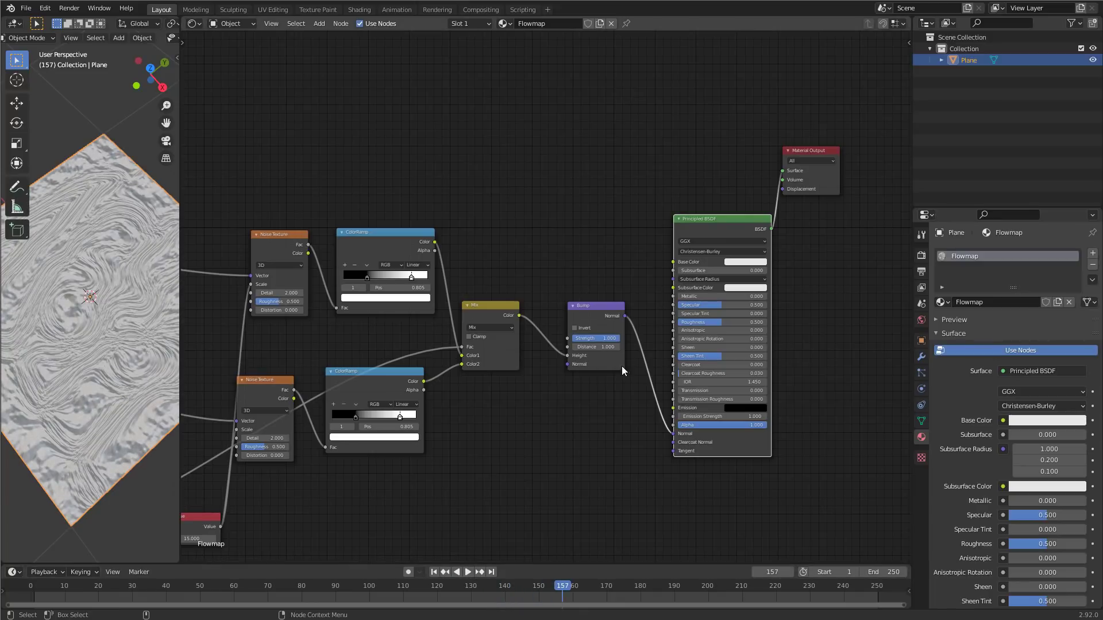
left_click(745, 262)
left_click_drag(776, 196, 770, 185)
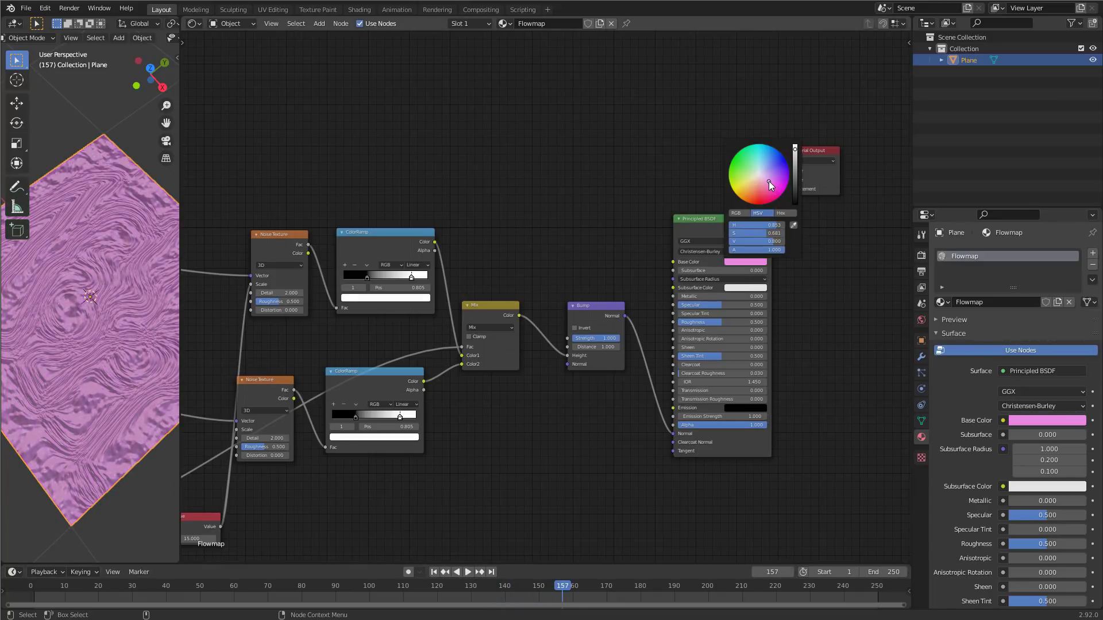
- Set the Subsurface Color to red, undoing the change so Subsurface stays at zero
left_click(748, 288)
left_click(769, 219)
left_click_drag(725, 275, 734, 275)
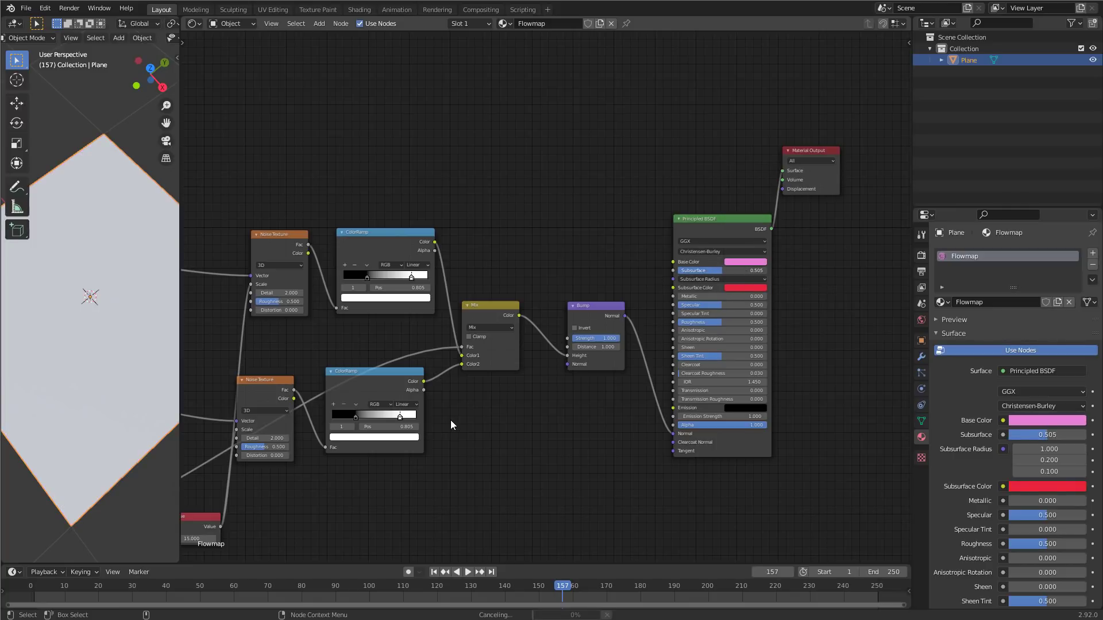
key("ctrl+z")
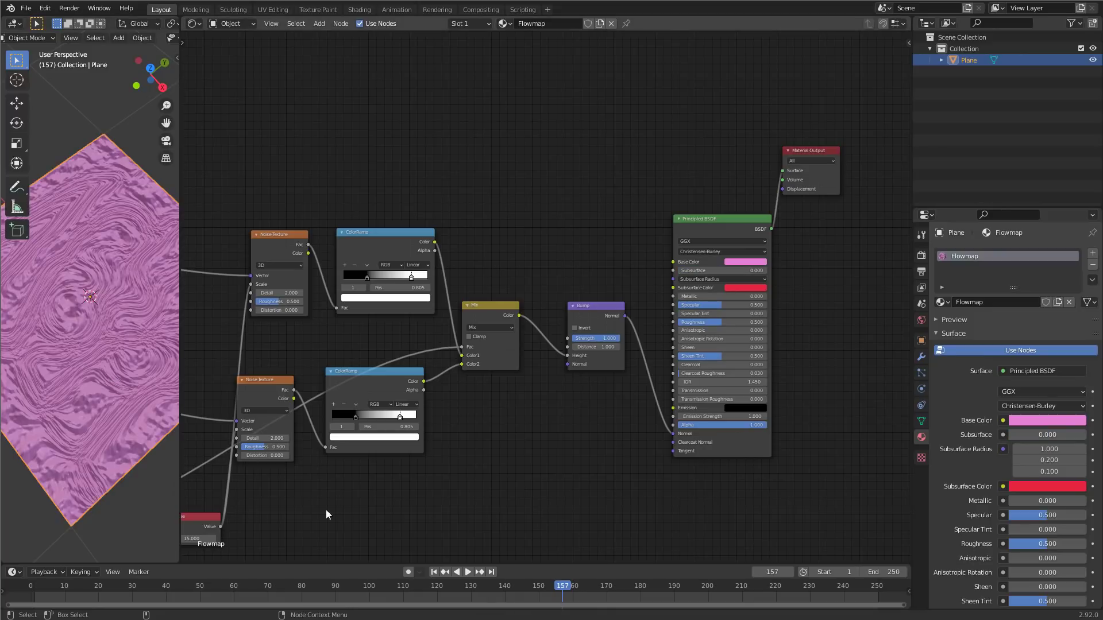
- Lower the flow Value node from 0.520 to 0.110 and preview the animation
middle_click_drag(540, 462, 914, 438, "alt")
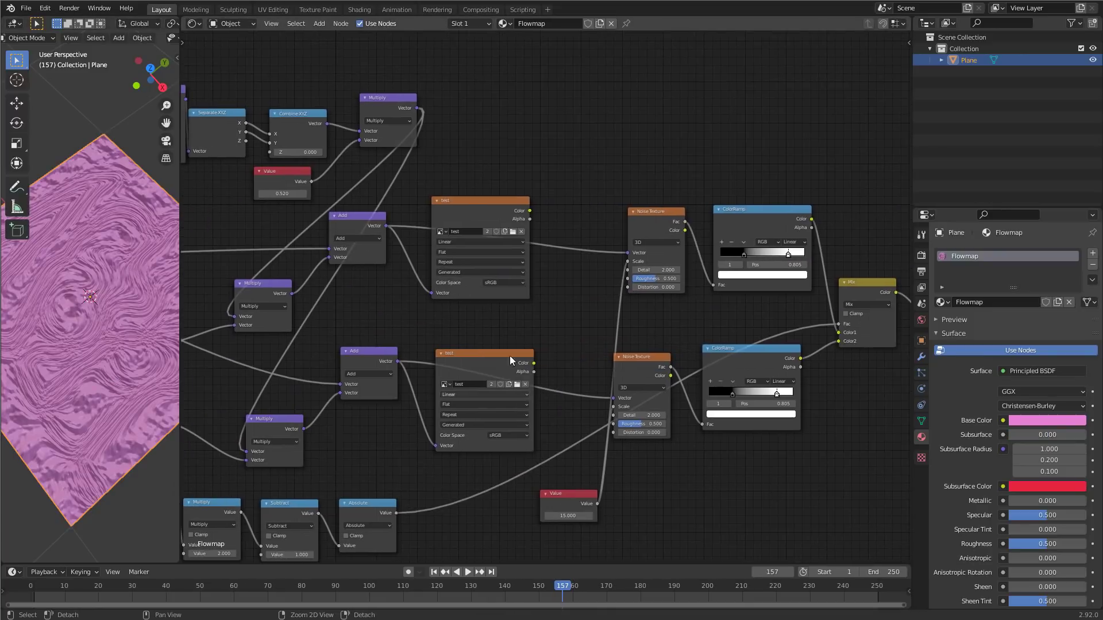
middle_click_drag(549, 317, 728, 361, "alt")
right_click_drag(409, 212, 326, 254, "alt")
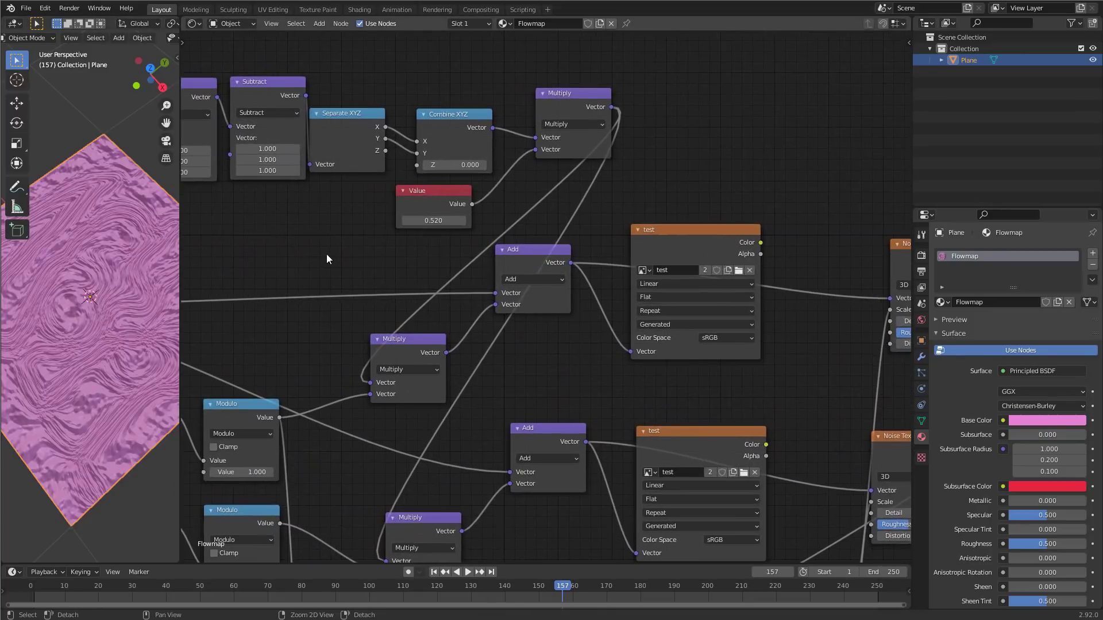
middle_click_drag(326, 254, 457, 301, "alt")
left_click_drag(569, 268, 544, 268)
left_click(470, 573)
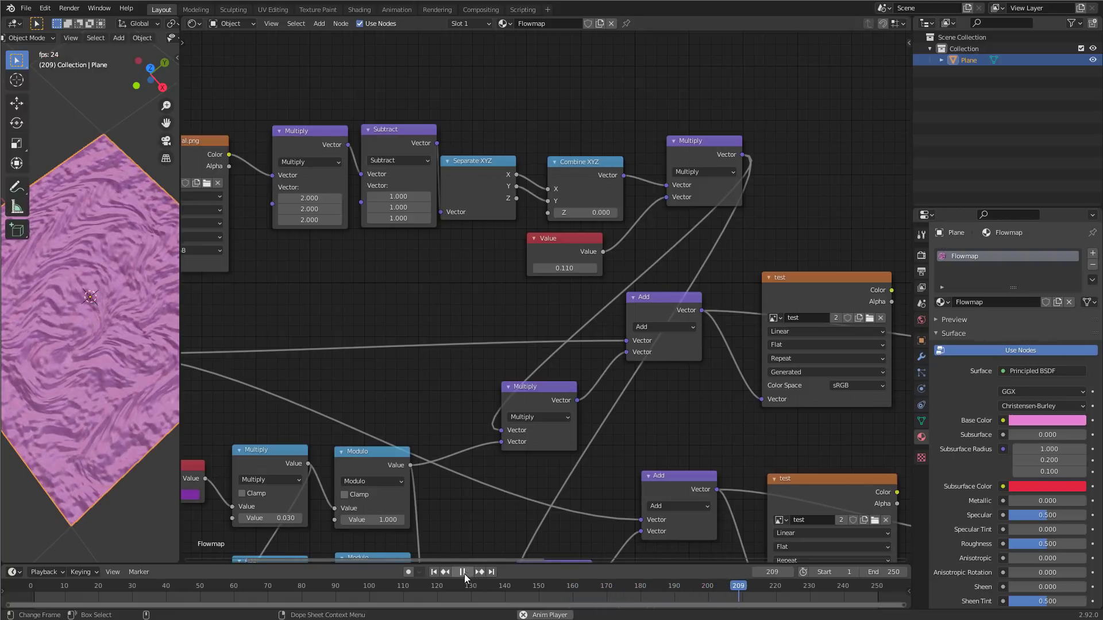
left_click(462, 573)
- Reduce the Bump node Strength to about 0.76
middle_click_drag(755, 405, 335, 384, "alt")
middle_click_drag(717, 424, 415, 387, "alt")
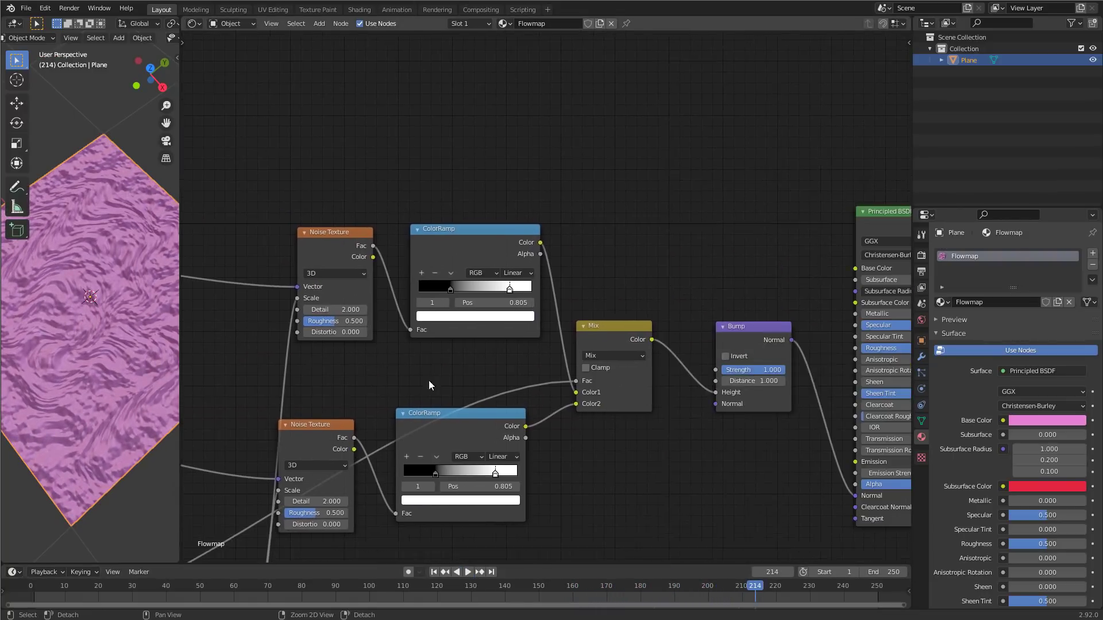
mouse_move(682, 483)
middle_mouse_down("alt")
mouse_move(581, 446)
mouse_move(599, 456)
middle_mouse_up("alt")
mouse_move(649, 339)
left_mouse_down()
mouse_move(613, 340)
mouse_move(634, 341)
left_mouse_up()
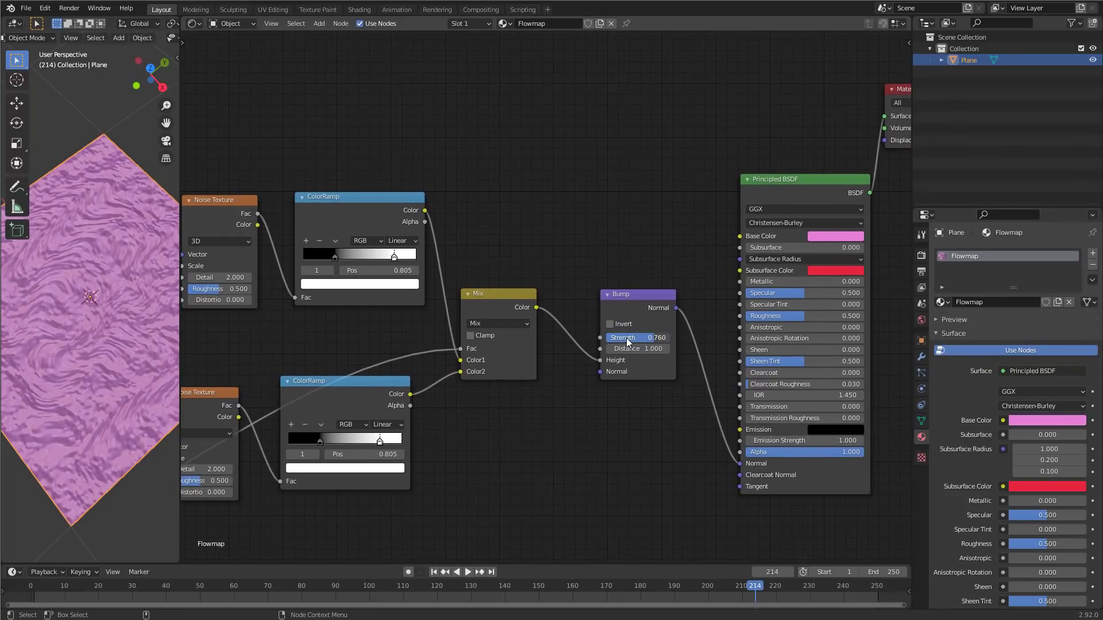
- Switch the Shader Editor to the World node tree and frame its nodes
left_click(194, 24)
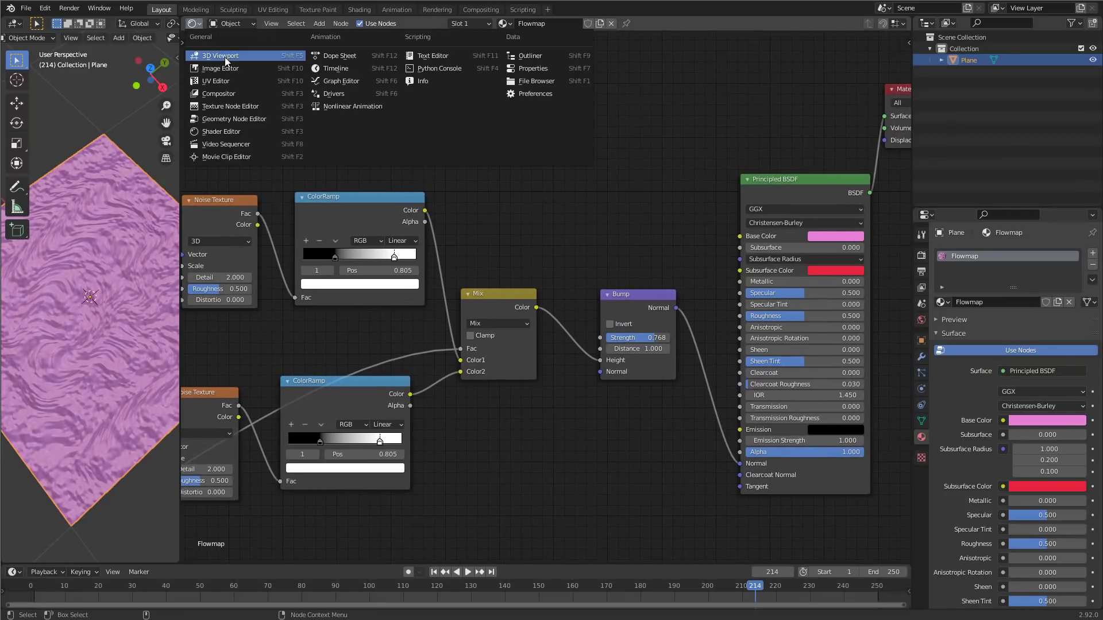
left_click(195, 26)
left_click(230, 26)
left_click(230, 40)
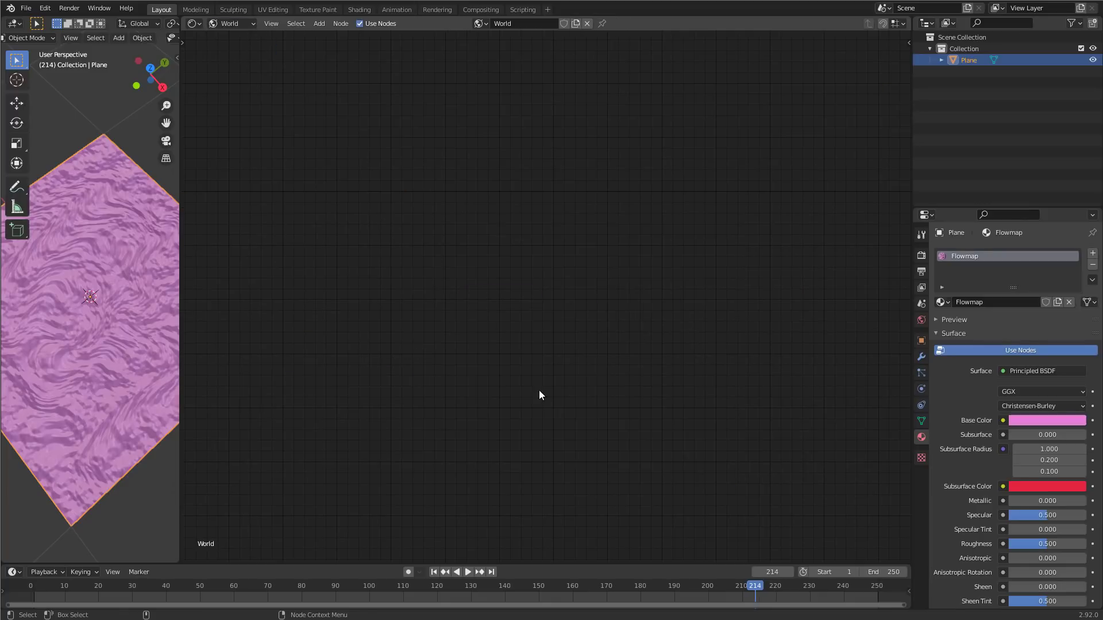
key("Home")
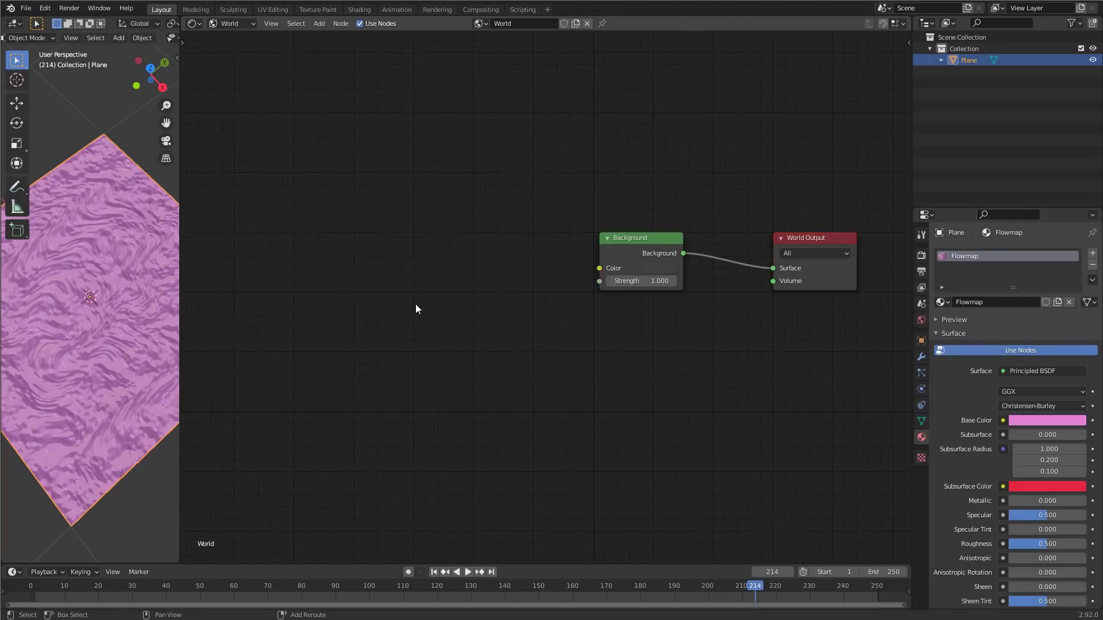
- Add an Environment Texture with stream_4k.hdr loaded, placed left of the Background node
key("shift+a")
left_click(412, 305)
type("envir")
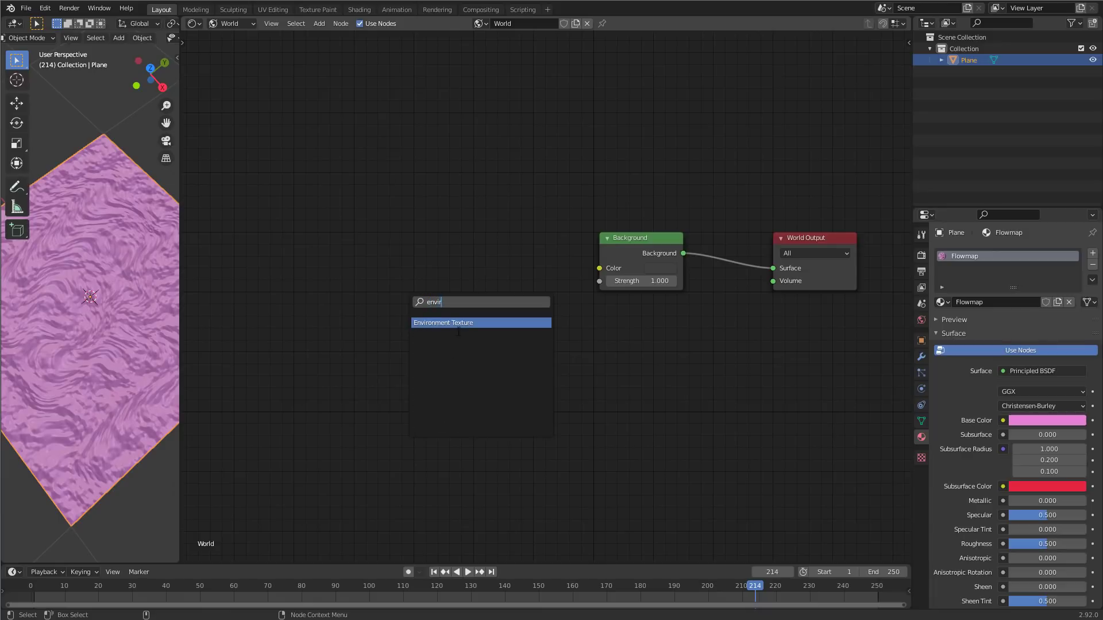
key("Return")
left_click(464, 328)
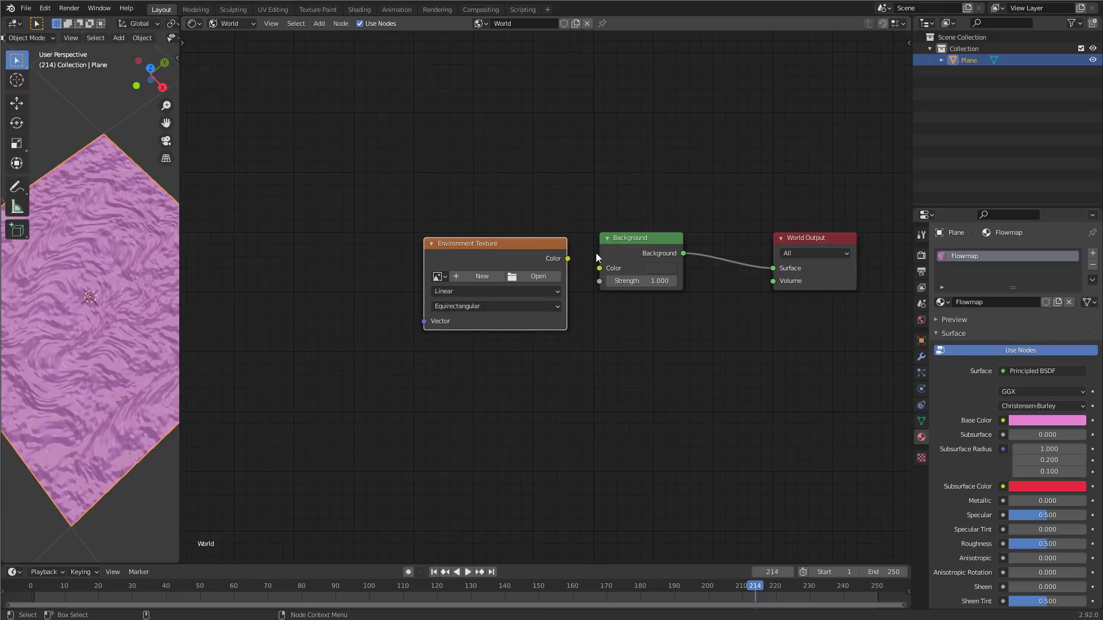
left_click(534, 276)
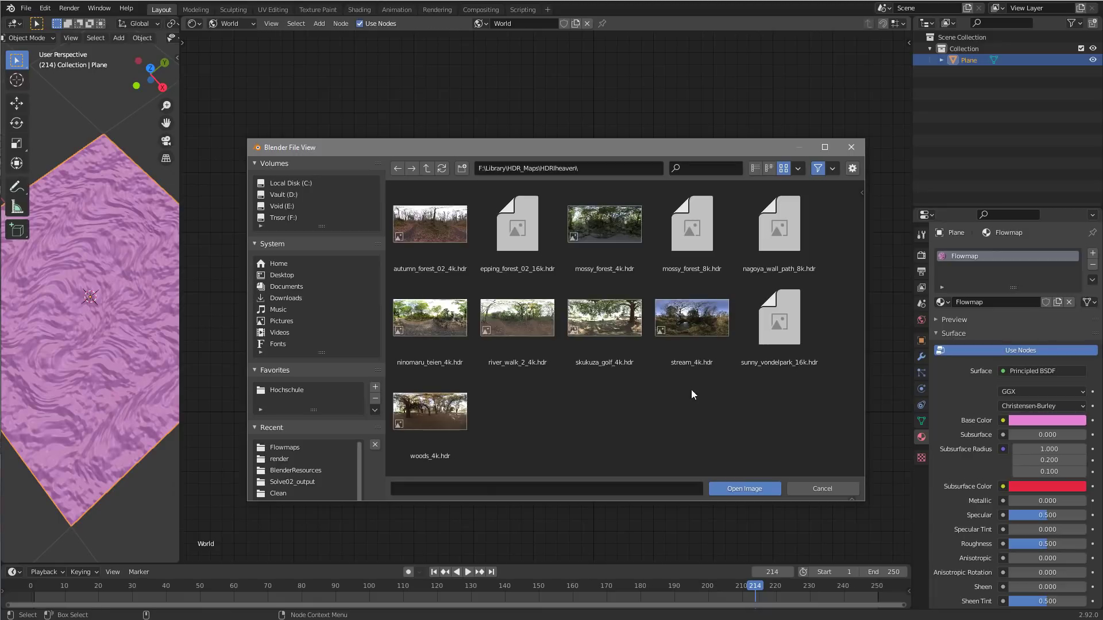
left_click(691, 320)
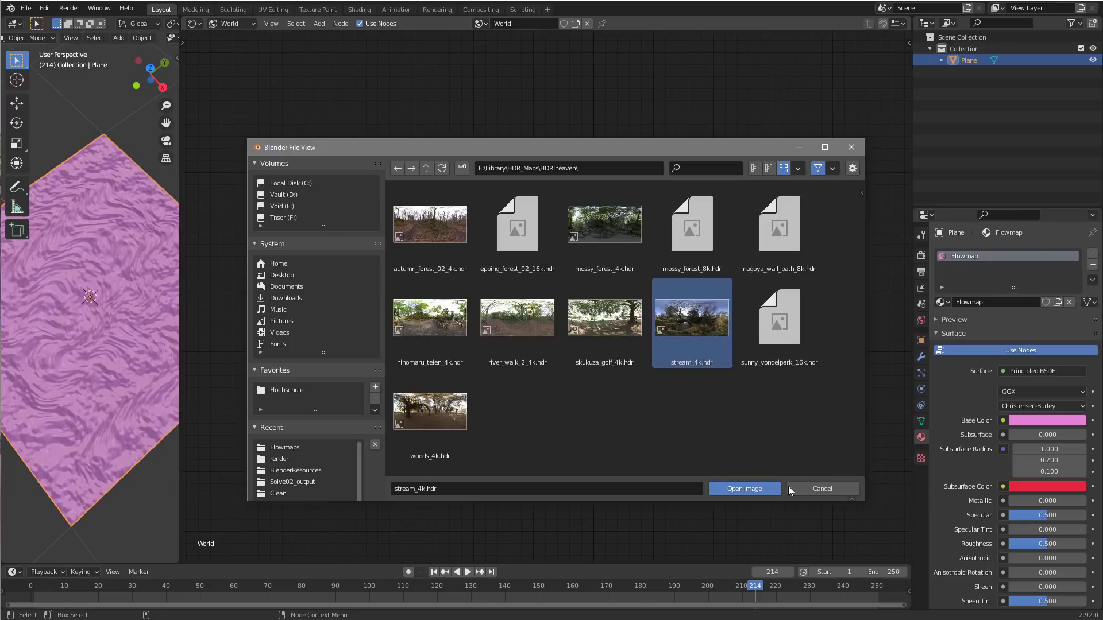
left_click(746, 489)
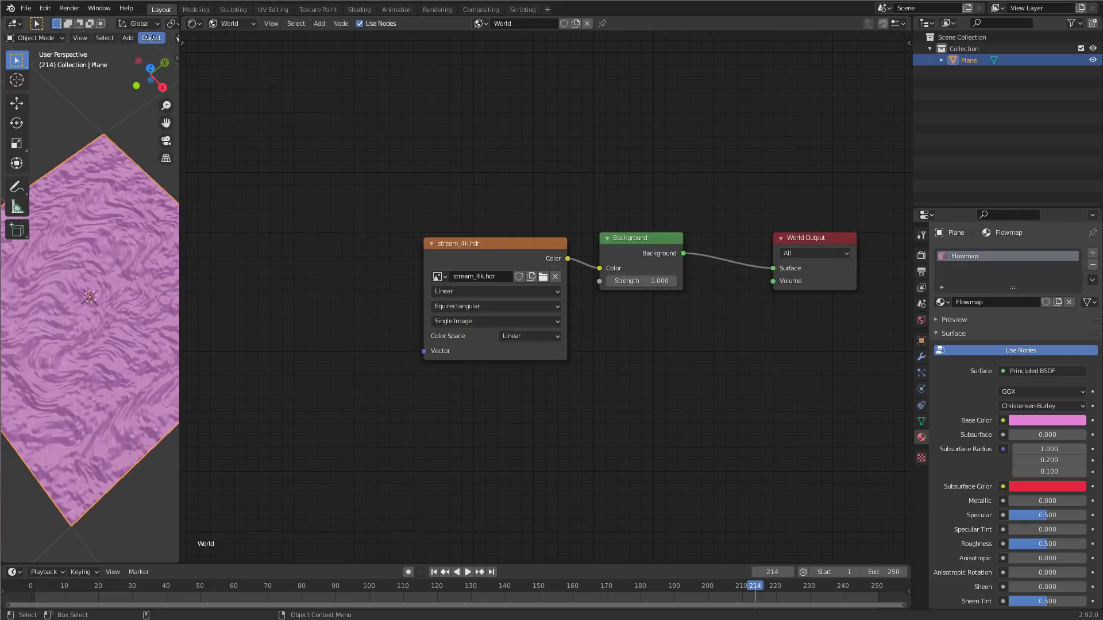
- View the pink plane in Rendered shading, orbit around it, and pan to the noise nodes
middle_click_drag(145, 38, 12, 38)
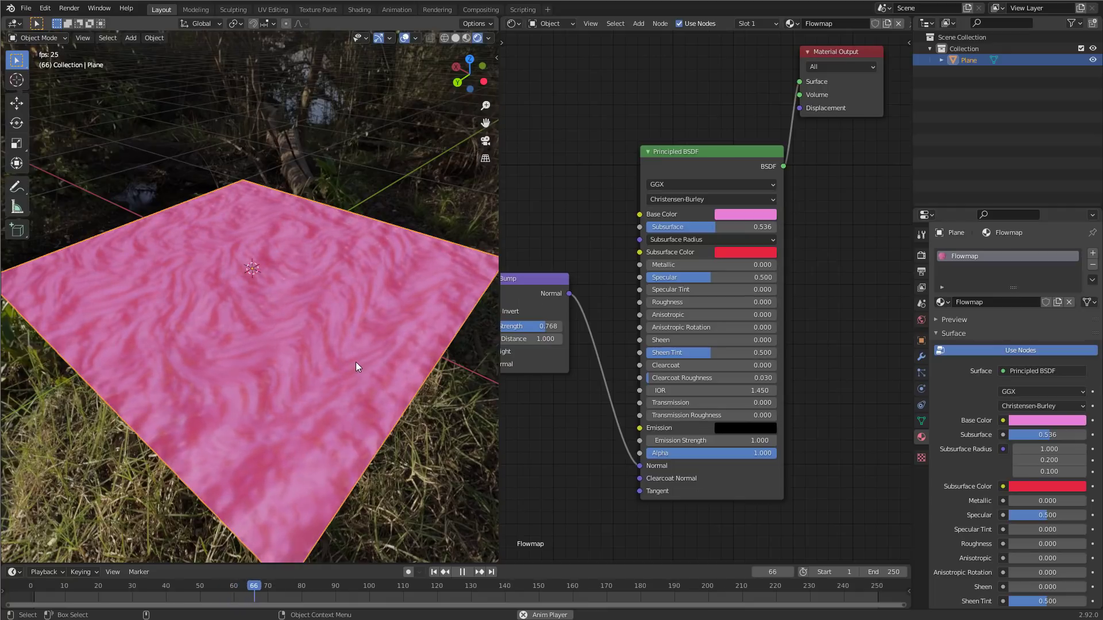
middle_click_drag(353, 360, 293, 374)
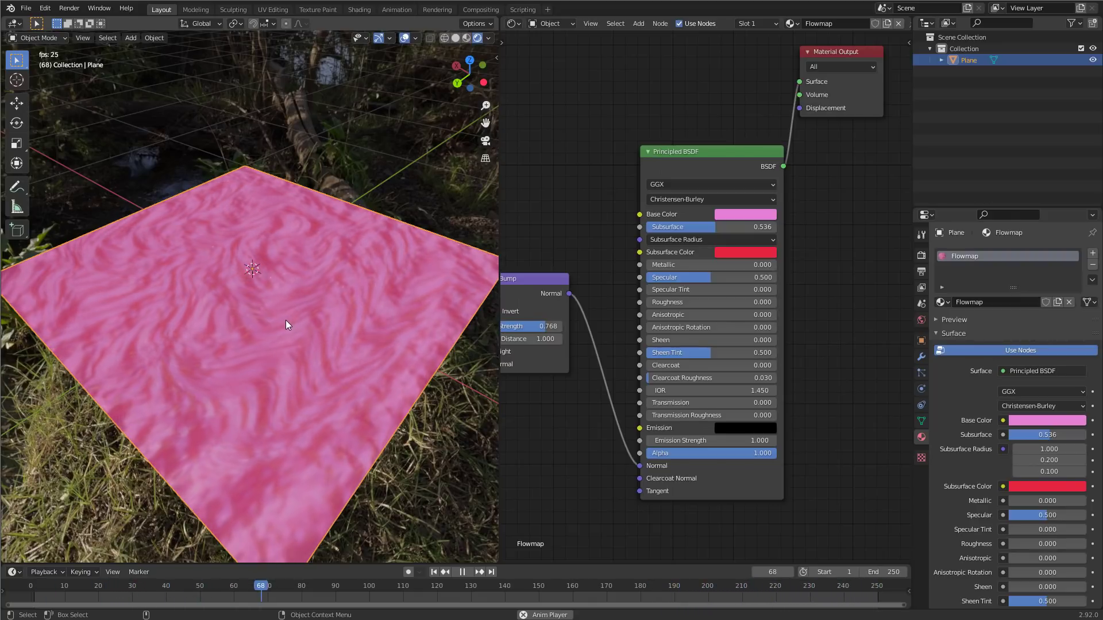
middle_click_drag(623, 450, 881, 336)
- Load Flowmap01_color02.png into the flow map Image Texture and orbit to inspect the result
middle_click_drag(698, 314, 1009, 368)
middle_click_drag(780, 251, 1099, 313)
middle_click_drag(601, 228, 540, 274)
left_click(754, 200)
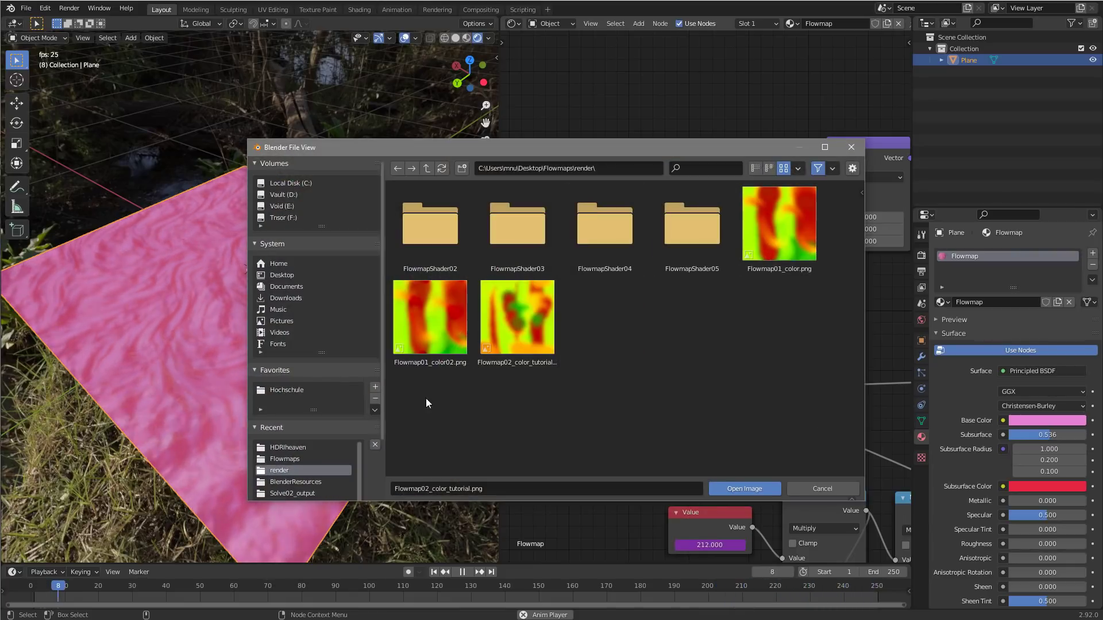
left_click(446, 336)
left_click(753, 489)
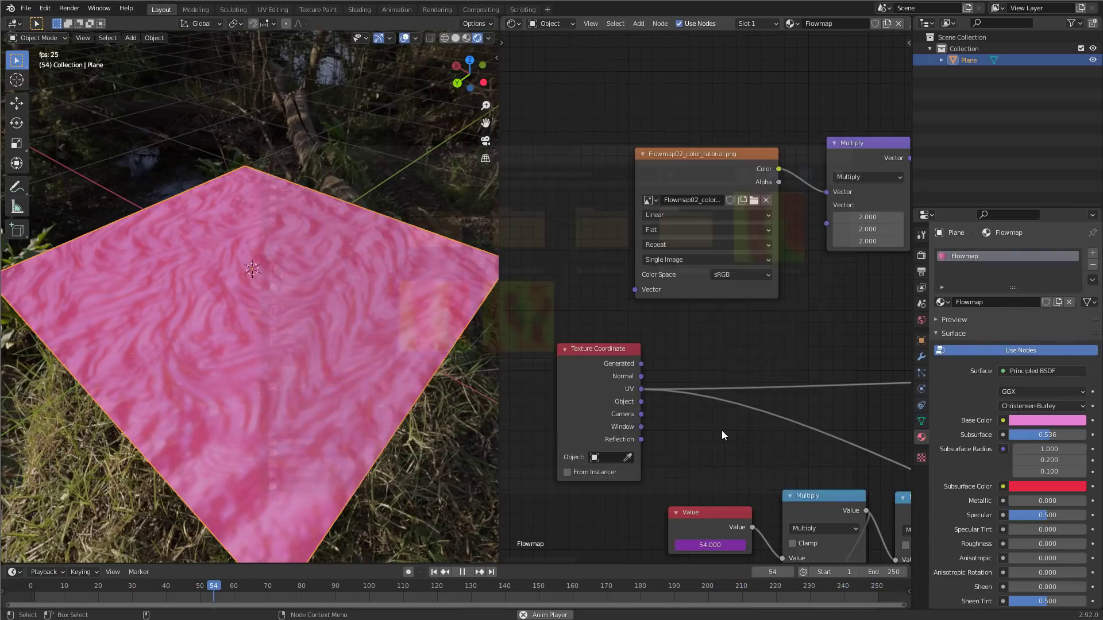
mouse_move(342, 337)
middle_mouse_down()
mouse_move(332, 367)
mouse_move(332, 353)
middle_mouse_up()
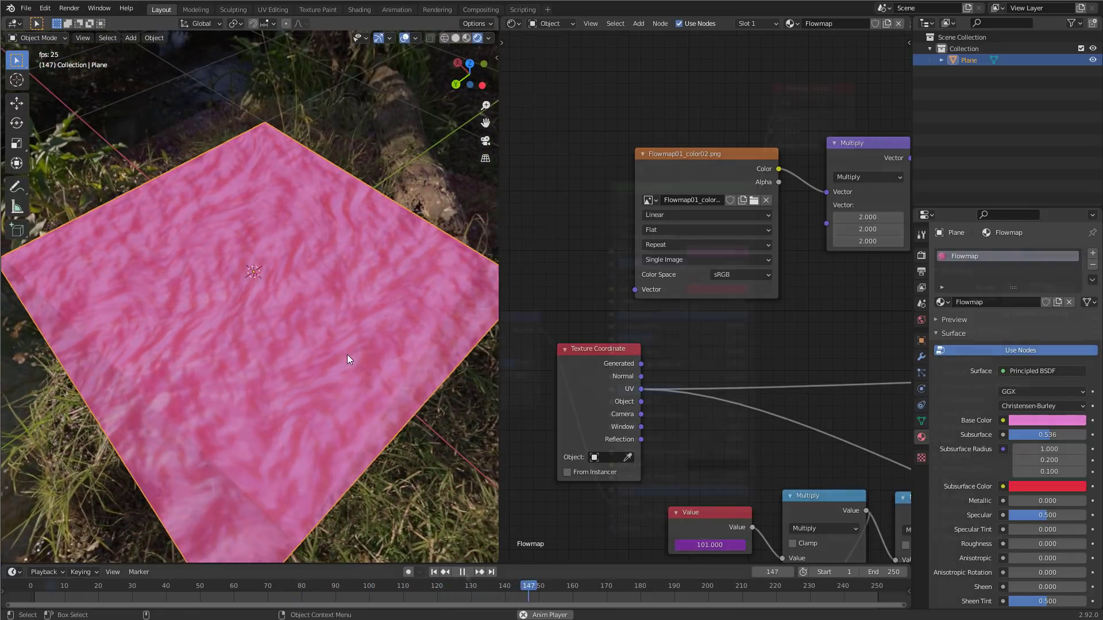